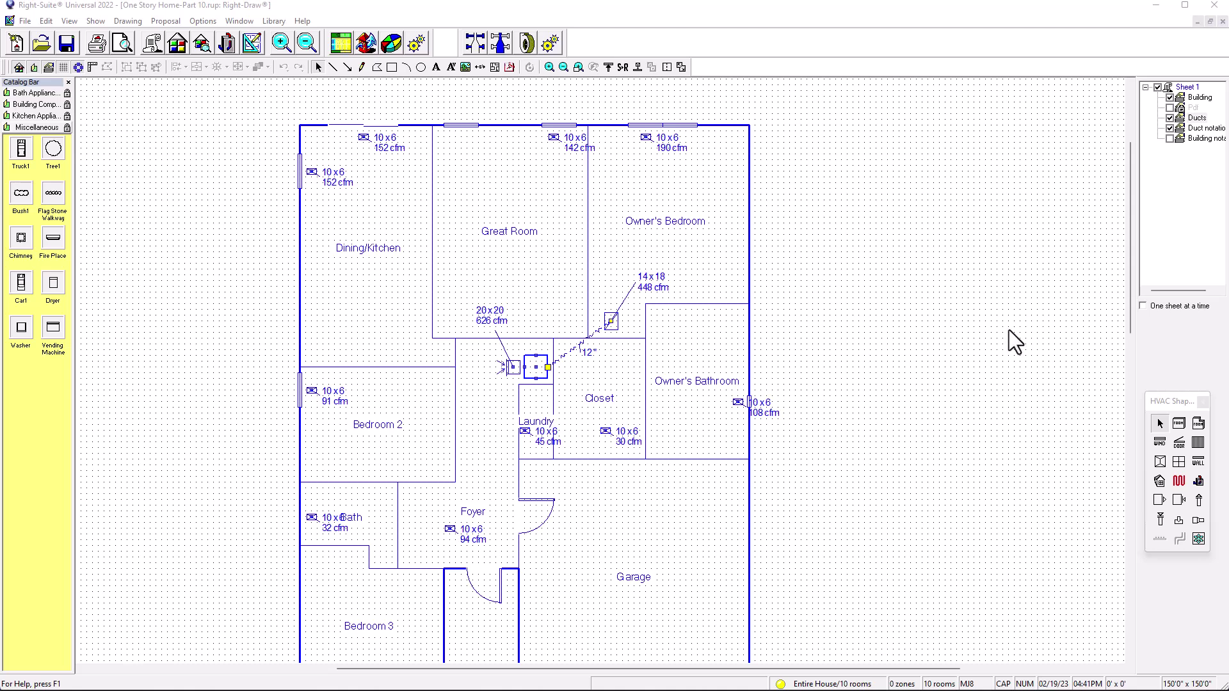
Select the Owner's Bedroom return and the 20 x 20 return by turns to check which supply registers are assigned to each
scroll(613, 329, up, 1)
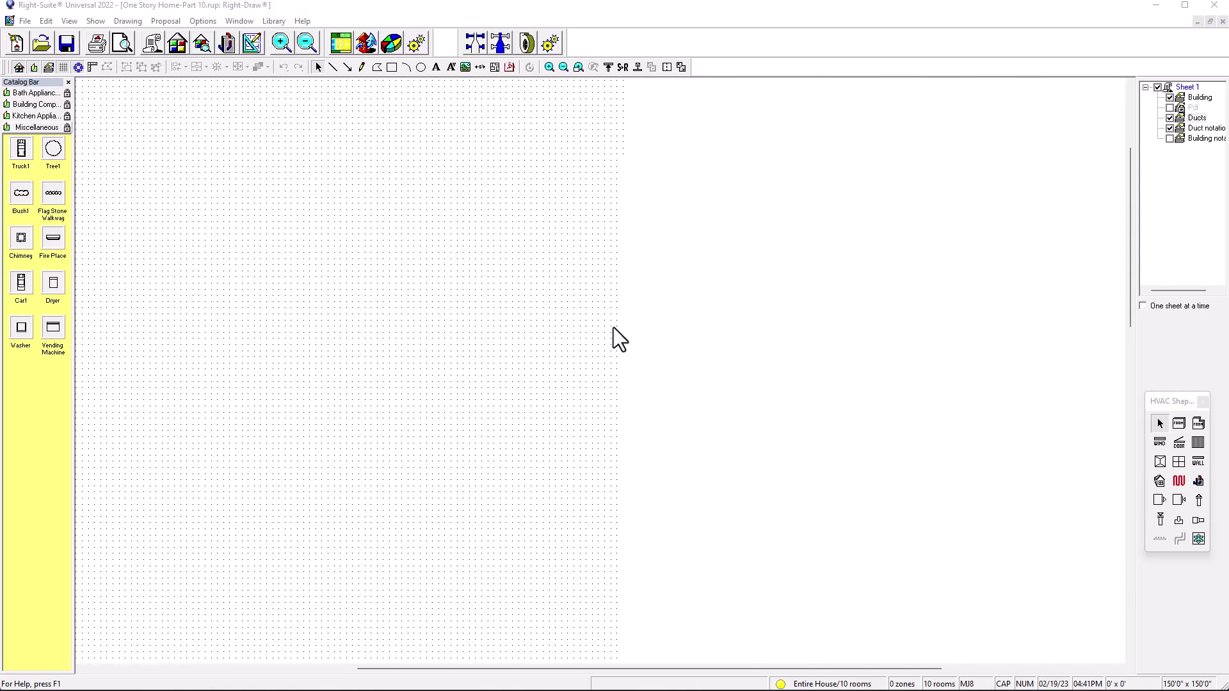
click(613, 329)
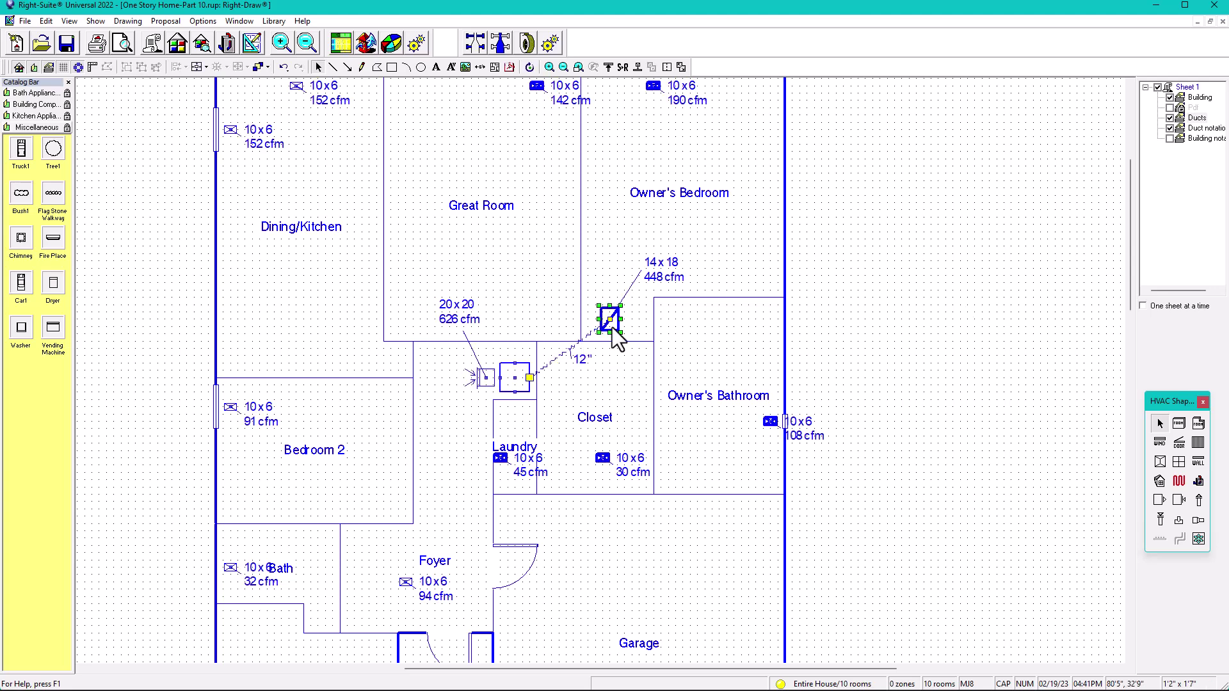
click(480, 385)
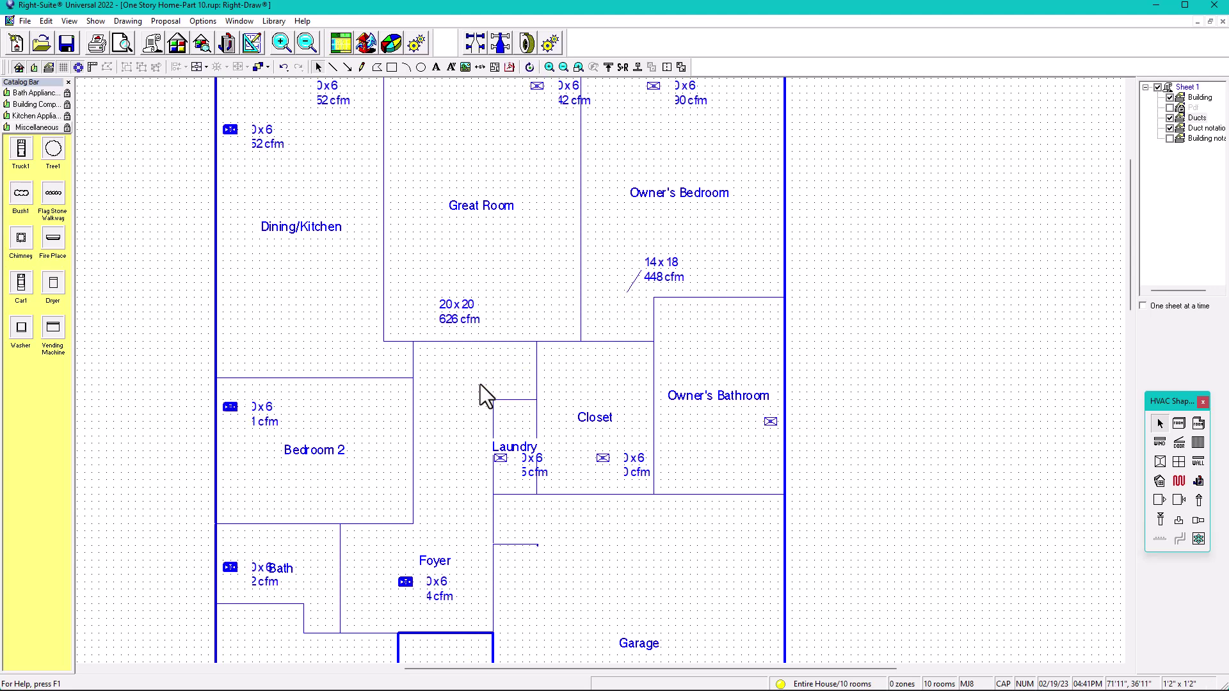
click(614, 325)
scroll(804, 309, down, 1)
drag(804, 309, 761, 355)
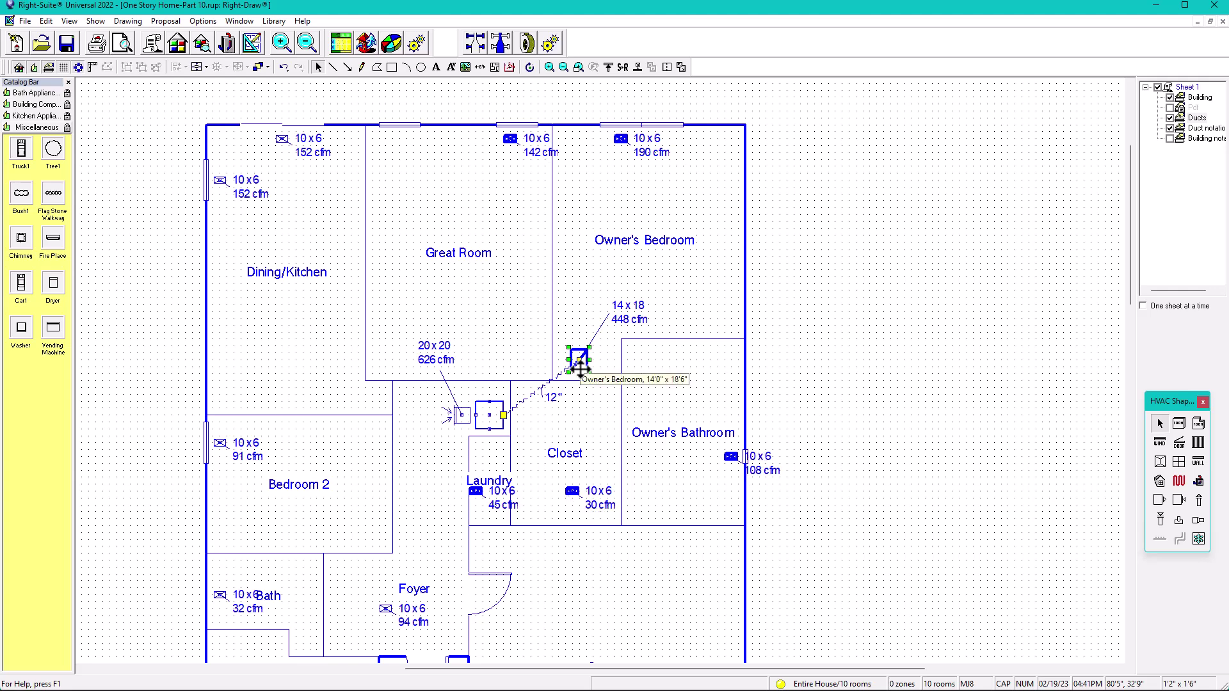
click(461, 416)
scroll(543, 403, down, 1)
drag(609, 406, 558, 460)
scroll(558, 461, down, 1)
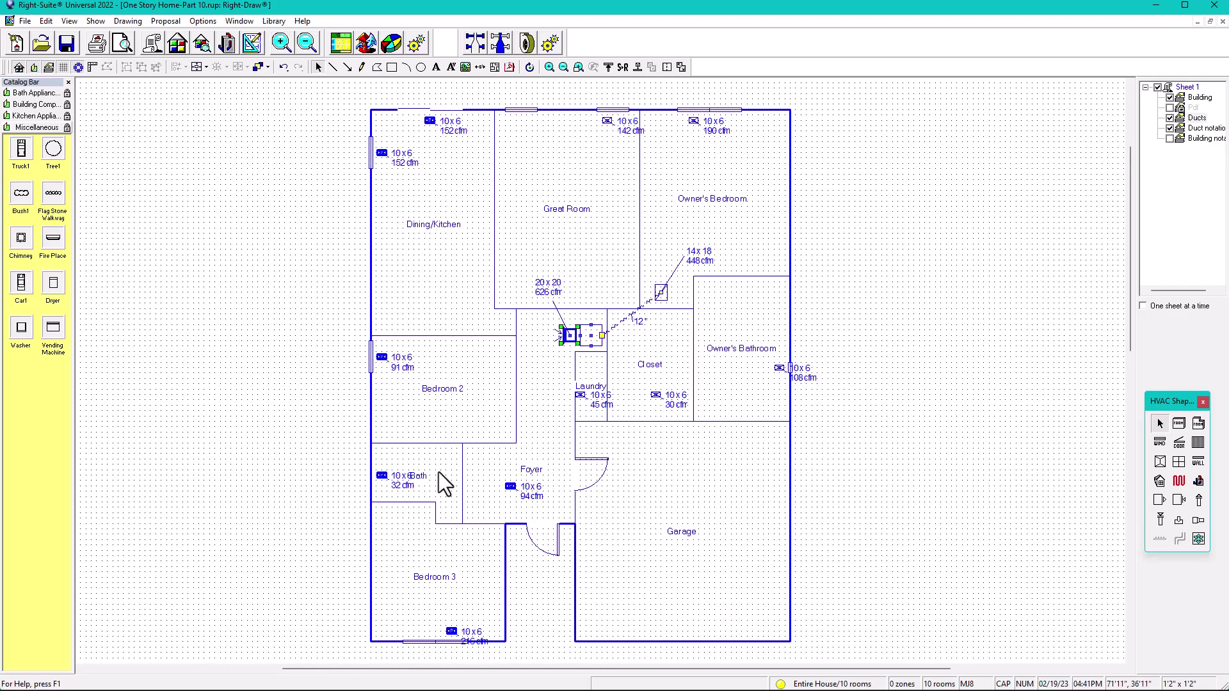
scroll(581, 332, up, 1)
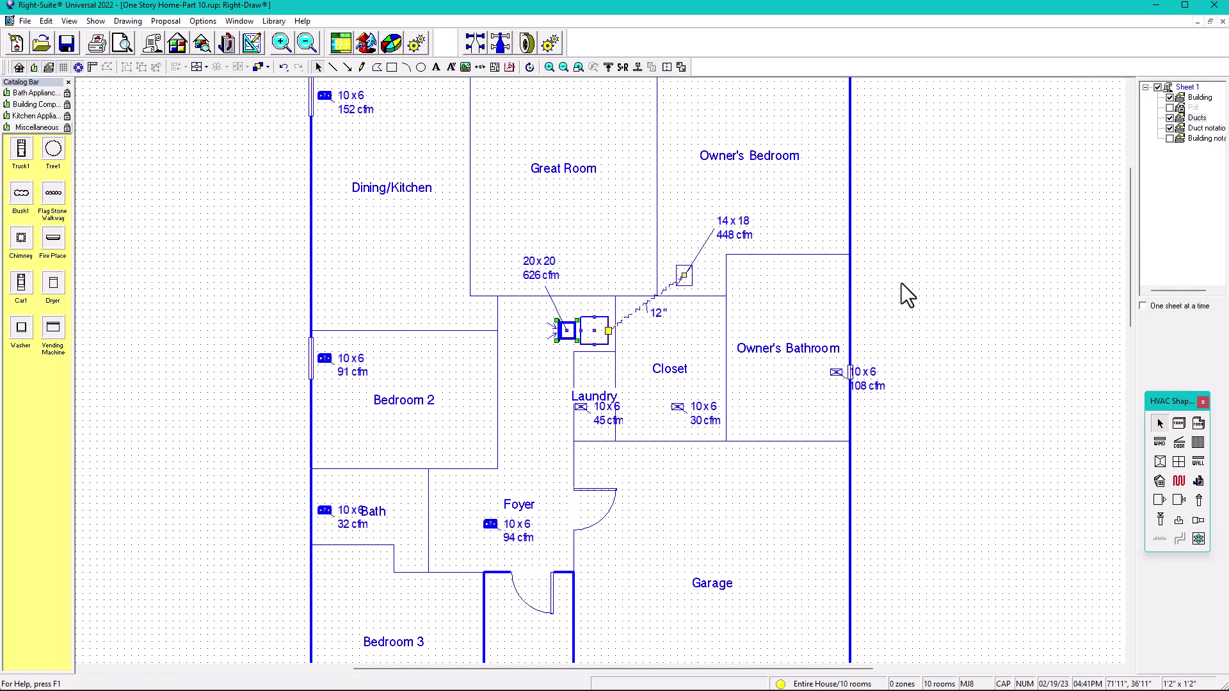
click(938, 282)
drag(925, 269, 876, 293)
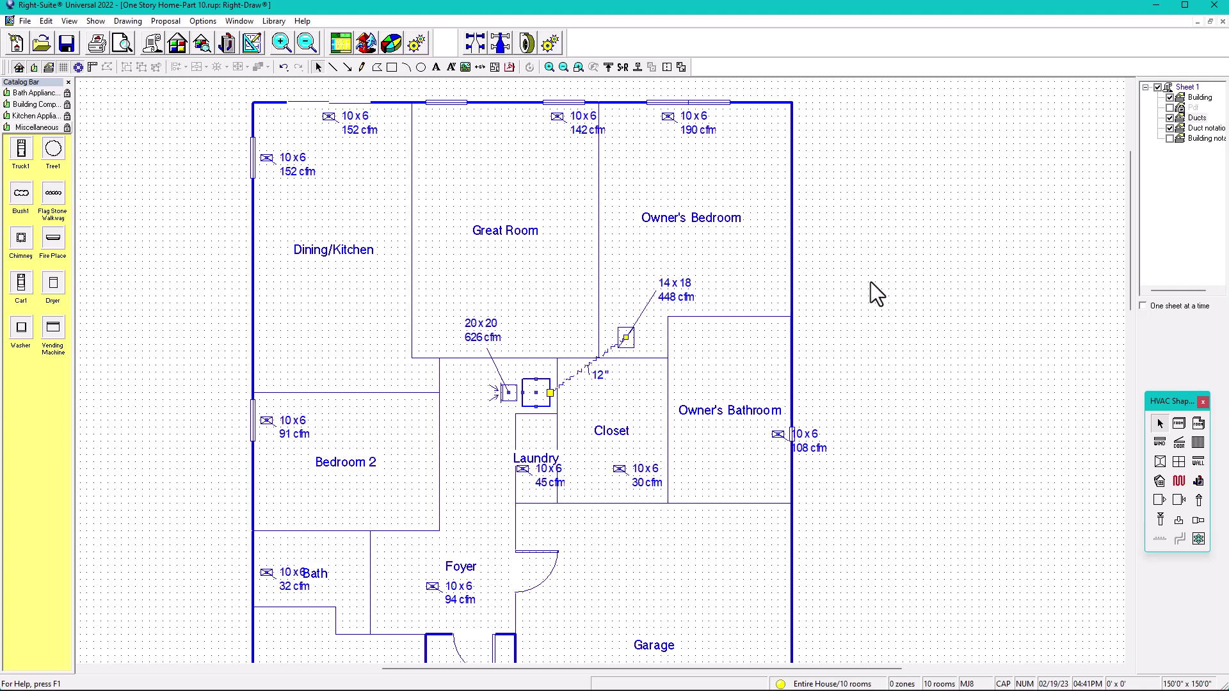
Move the Owner's Bedroom supply register so it sits centred against the bedroom's exterior window
click(667, 114)
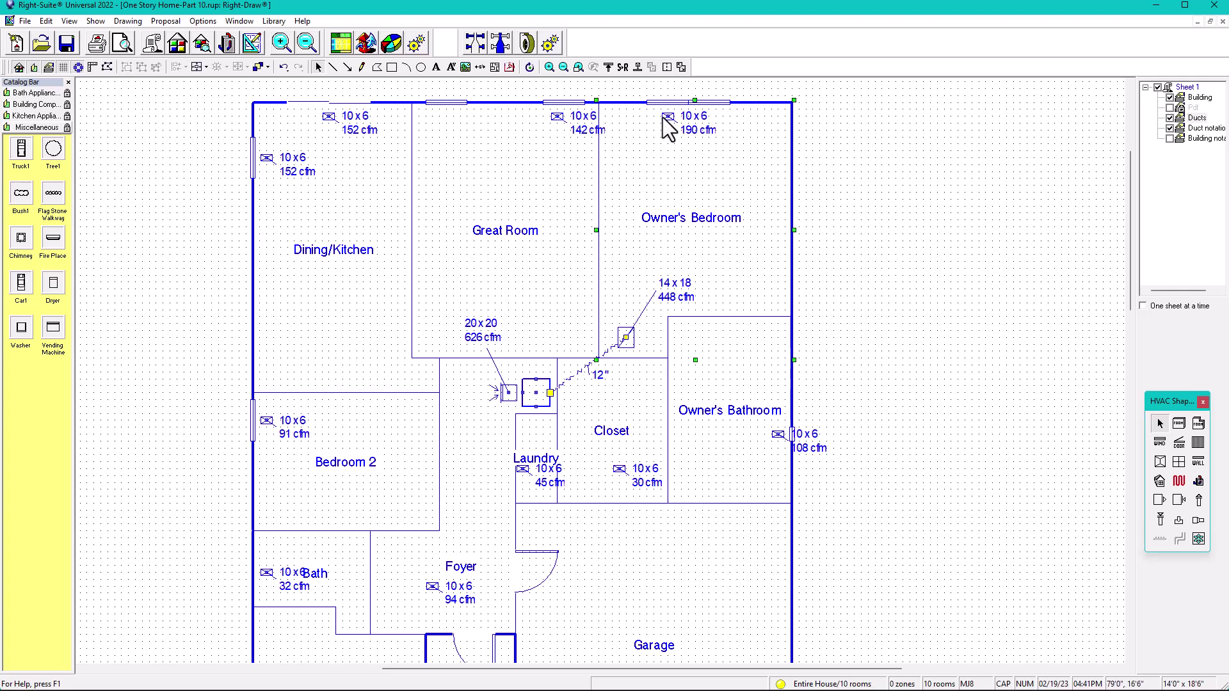
drag(665, 129, 702, 260)
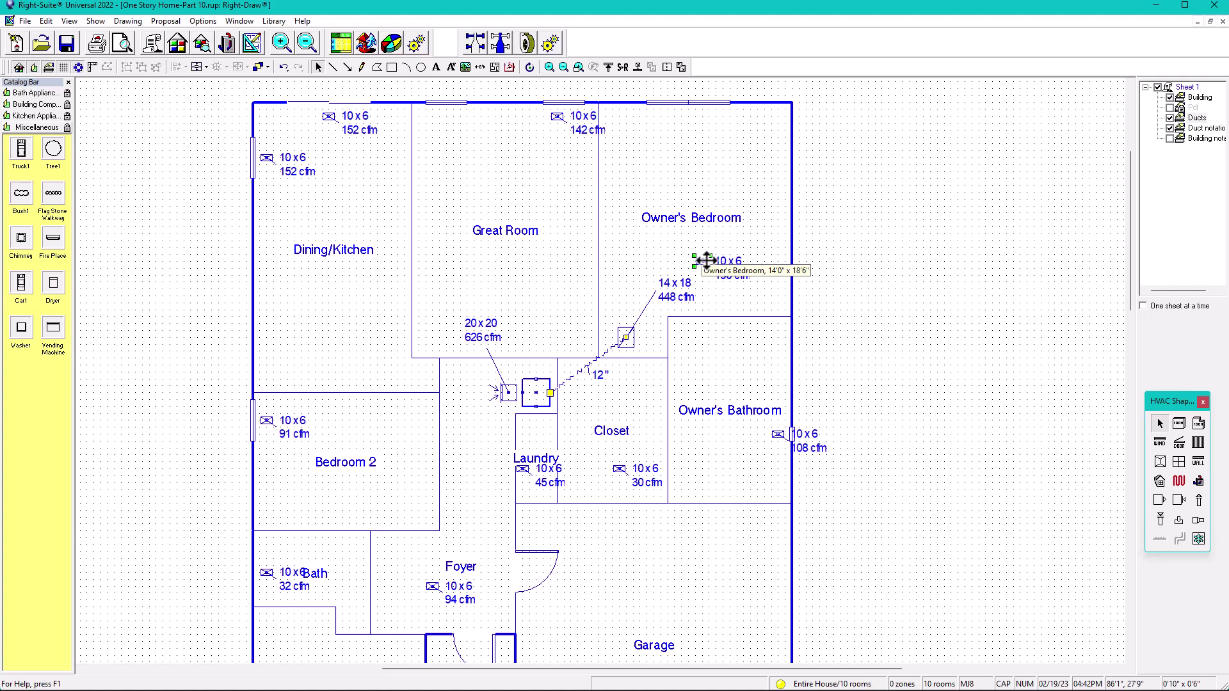
drag(702, 260, 699, 242)
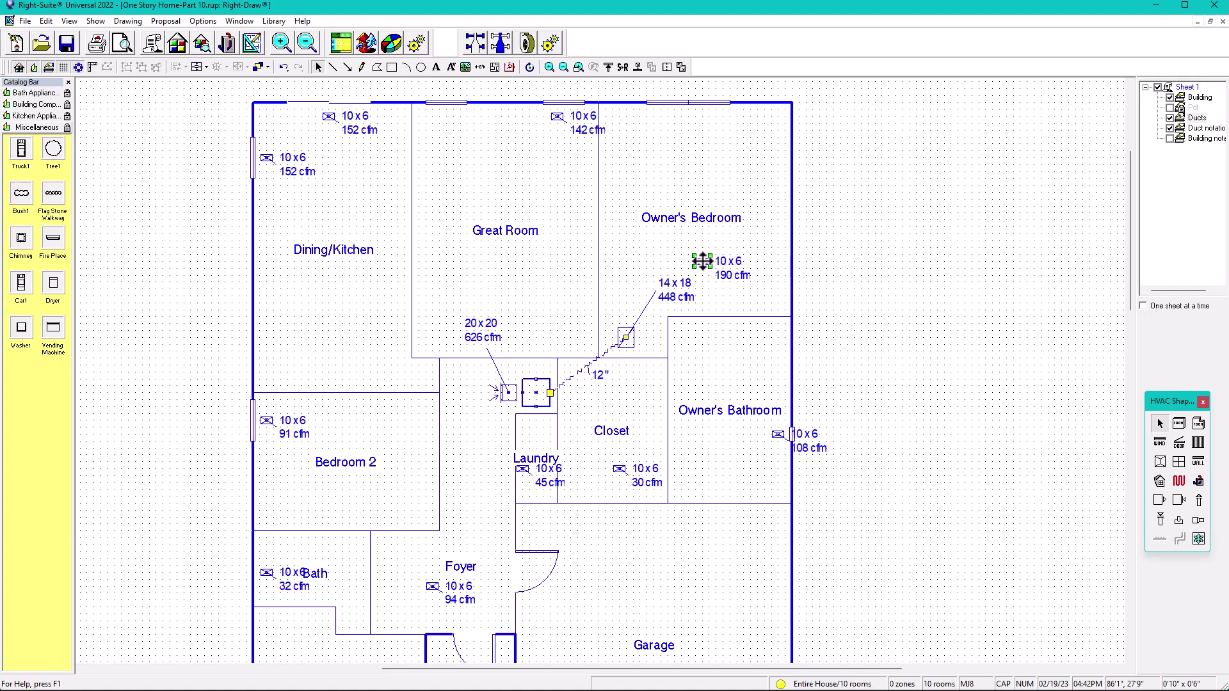
drag(689, 178, 689, 111)
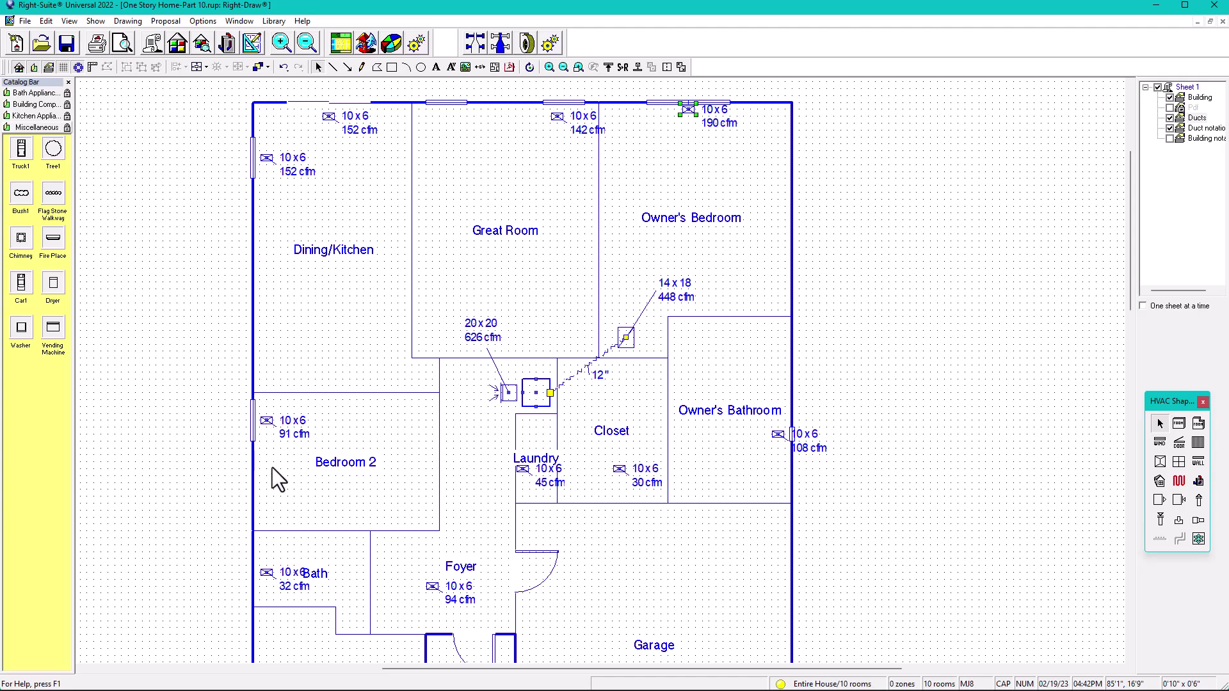
Move the Great Room register and the Dining/Kitchen sliding-door register closer to the exterior wall, level with the Owner's Bedroom register
scroll(309, 324, down, 3)
scroll(685, 282, up, 2)
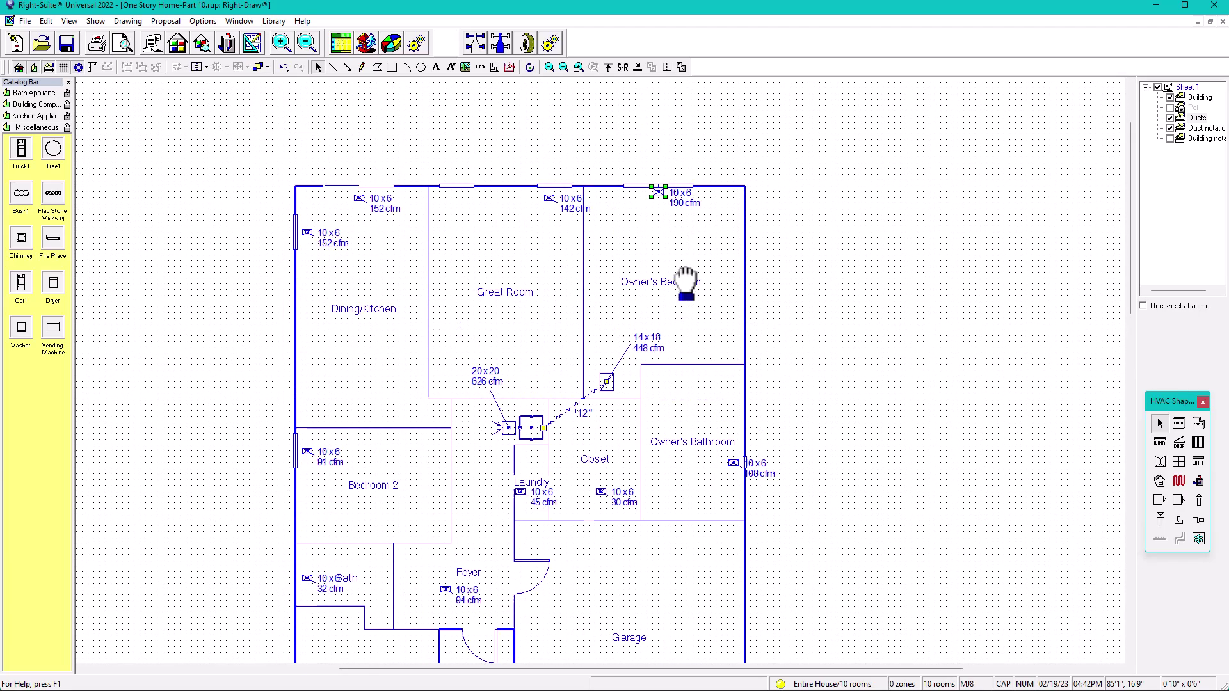
scroll(608, 198, up, 1)
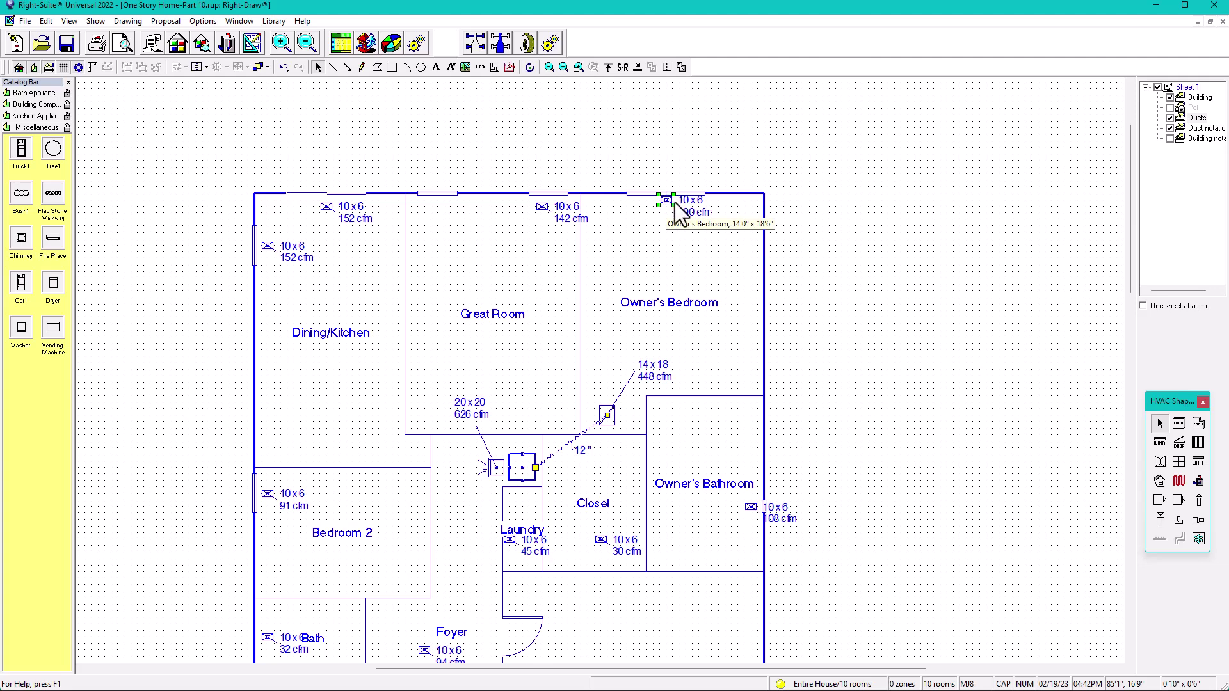
click(539, 207)
drag(538, 207, 539, 201)
click(326, 206)
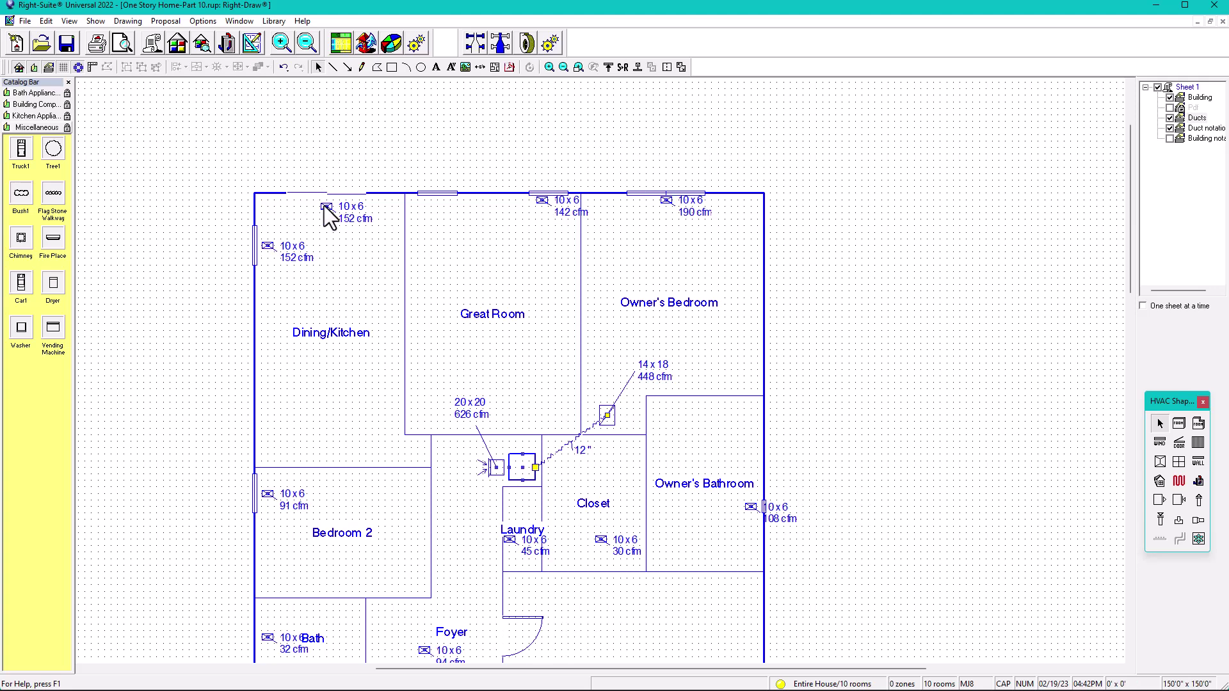
drag(325, 205, 325, 199)
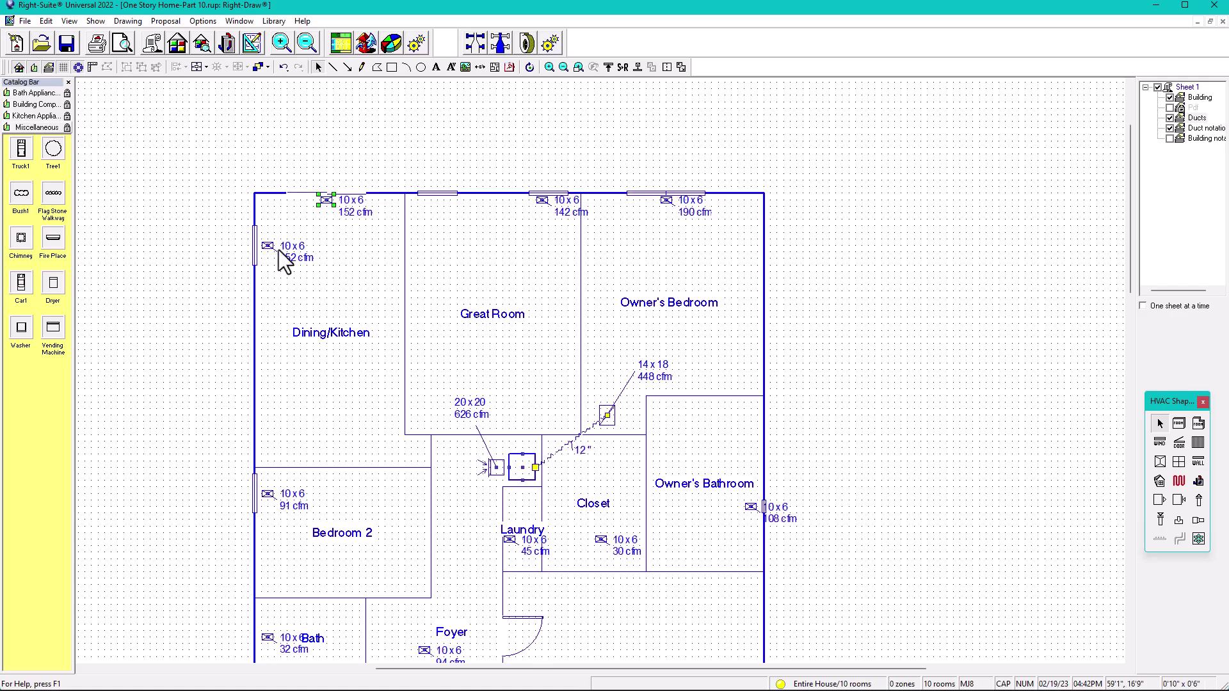
Set the rotation angle of the Dining/Kitchen side-window register to 90 and move the register against that window
drag(286, 374, 360, 286)
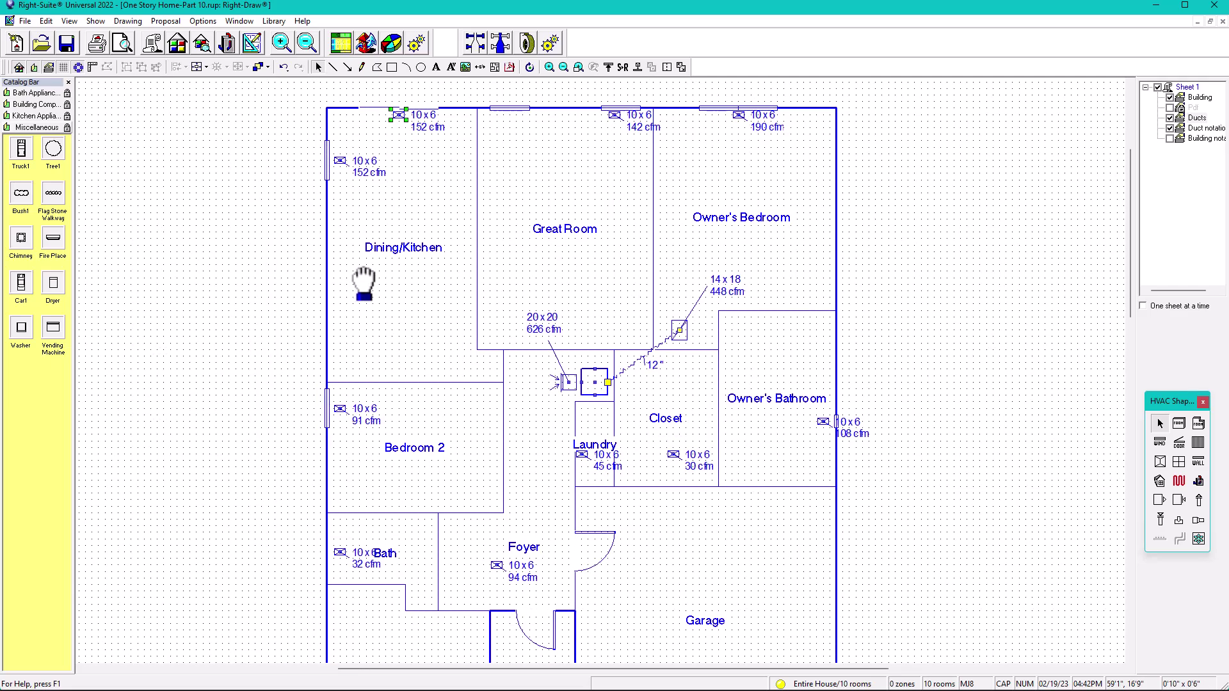
scroll(331, 142, up, 1)
scroll(351, 275, up, 2)
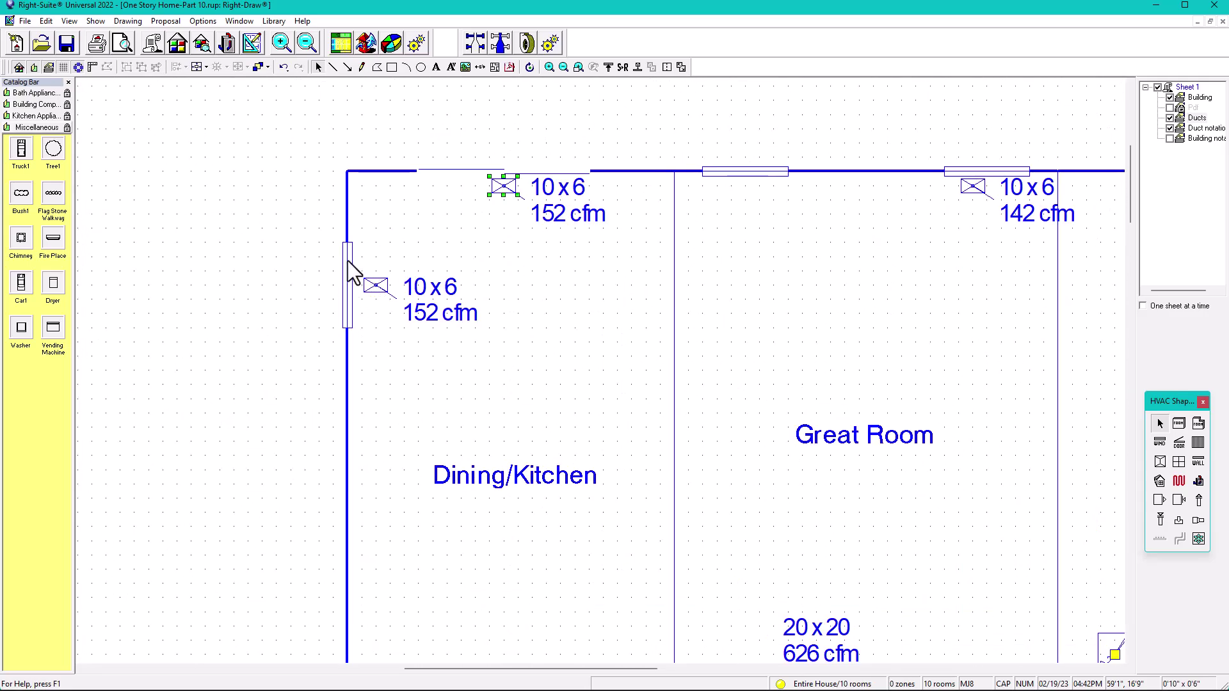
click(370, 289)
double_click(369, 287)
click(592, 370)
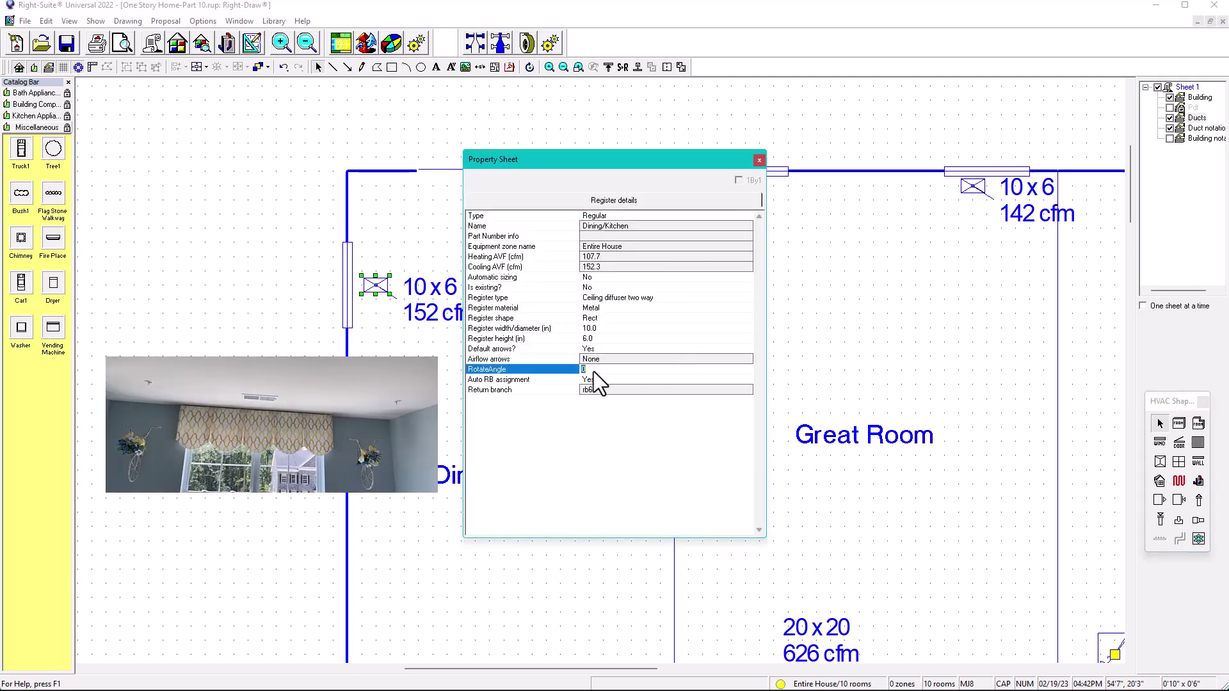
text(90)
key(Return)
click(758, 160)
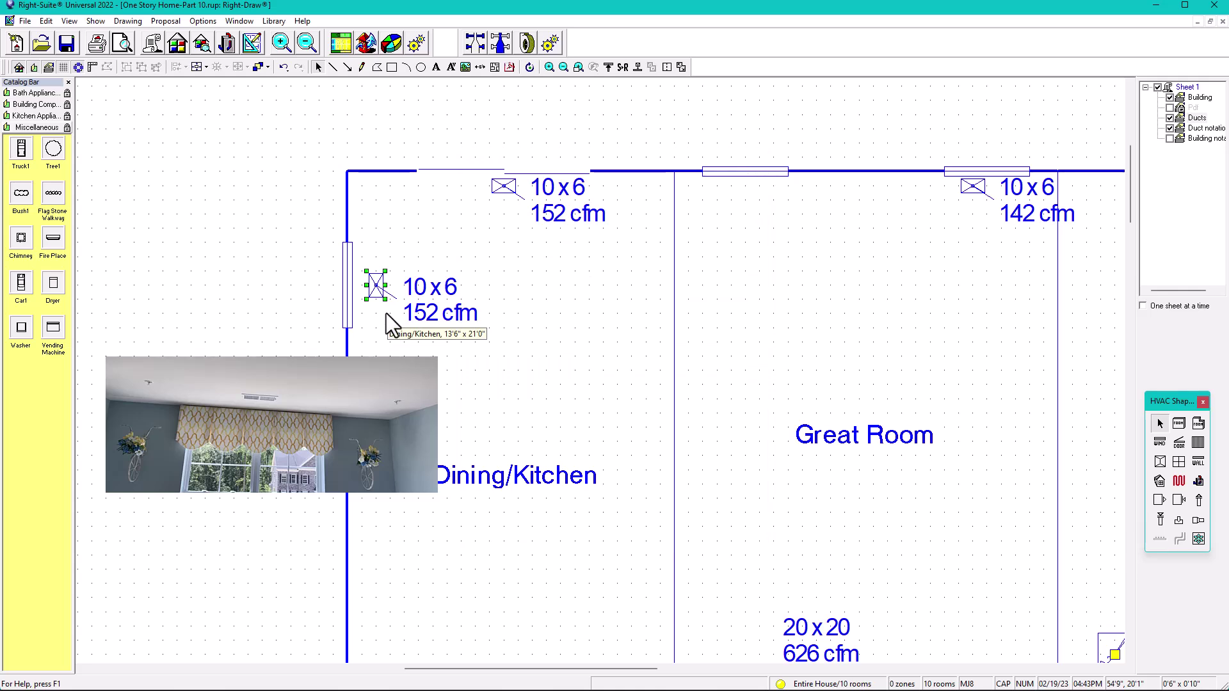
drag(386, 313, 364, 317)
click(253, 320)
Set the rotation angle of the Bedroom 2 and Bath registers to 90 together and shift both against the exterior wall
scroll(371, 345, down, 2)
scroll(447, 391, down, 5)
scroll(405, 400, down, 2)
scroll(387, 435, up, 1)
drag(413, 451, 335, 267)
scroll(363, 448, down, 1)
mouse_move(363, 449)
mouse_down()
mouse_move(374, 412)
mouse_move(344, 453)
mouse_up()
scroll(395, 386, down, 1)
scroll(395, 382, down, 1)
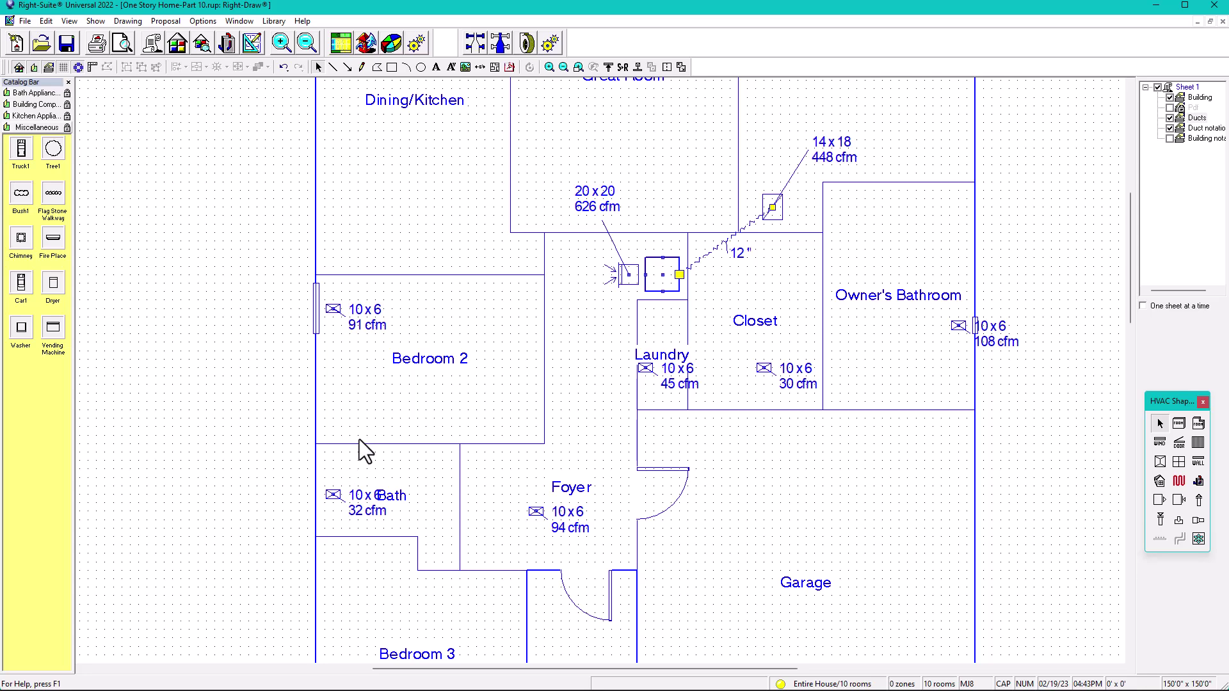
scroll(324, 304, up, 2)
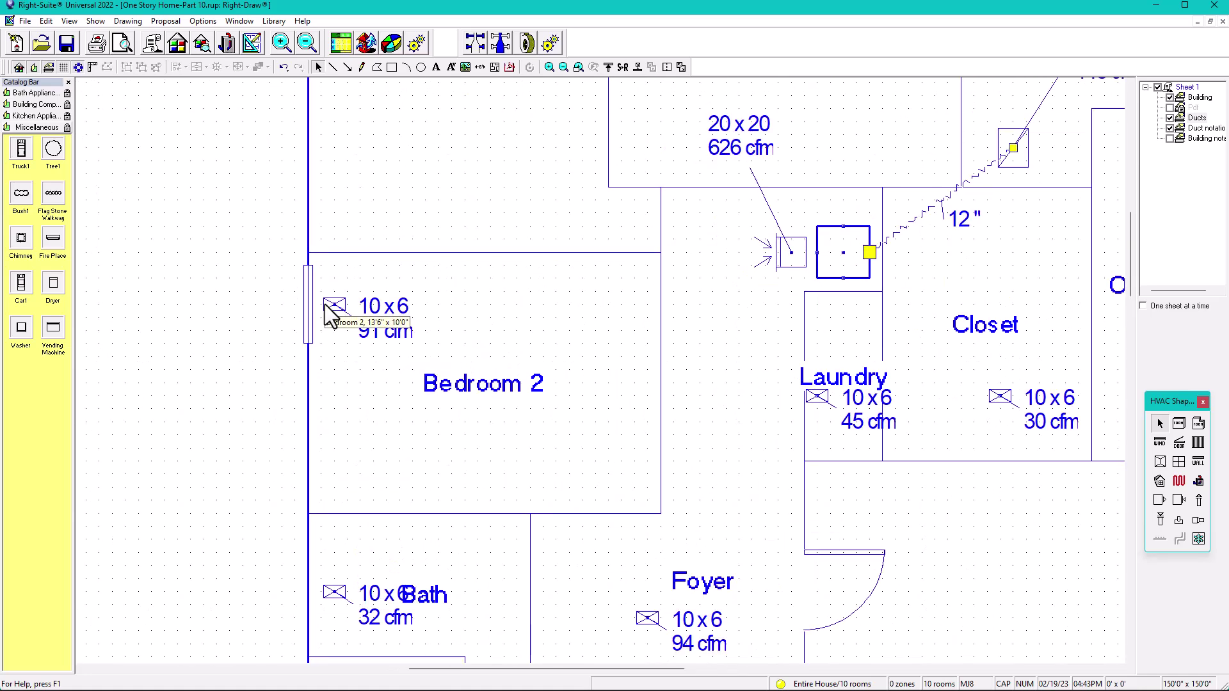
click(328, 305)
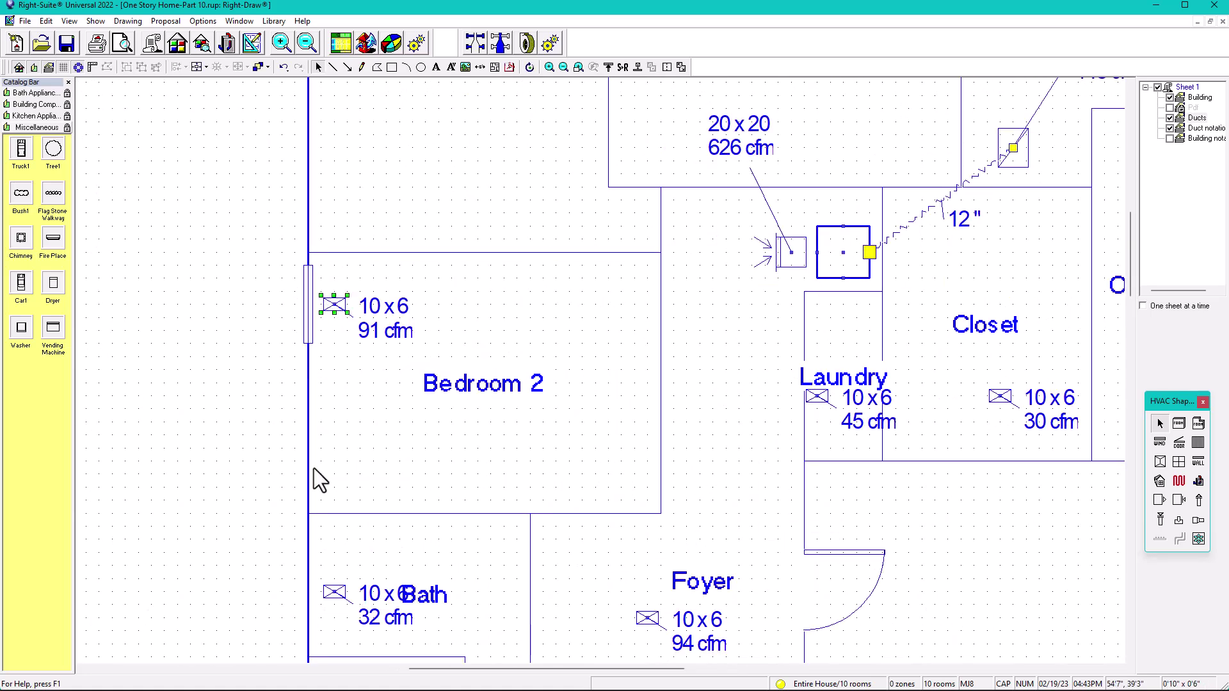
shift+click(332, 592)
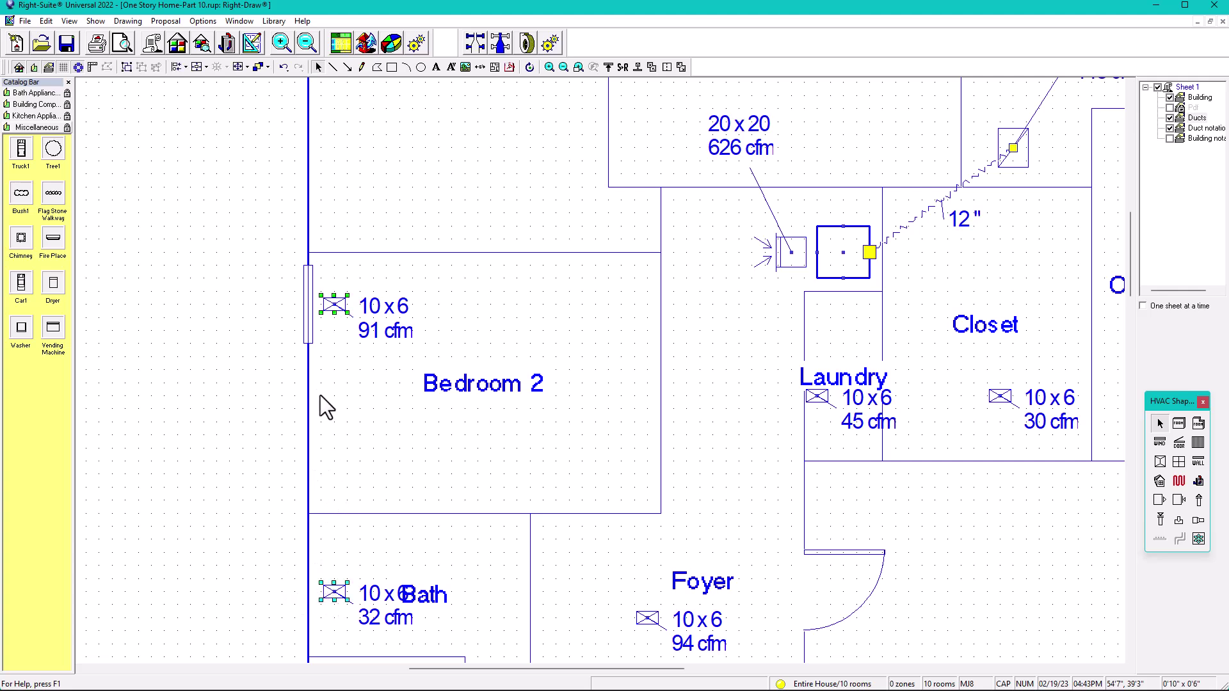
double_click(328, 594)
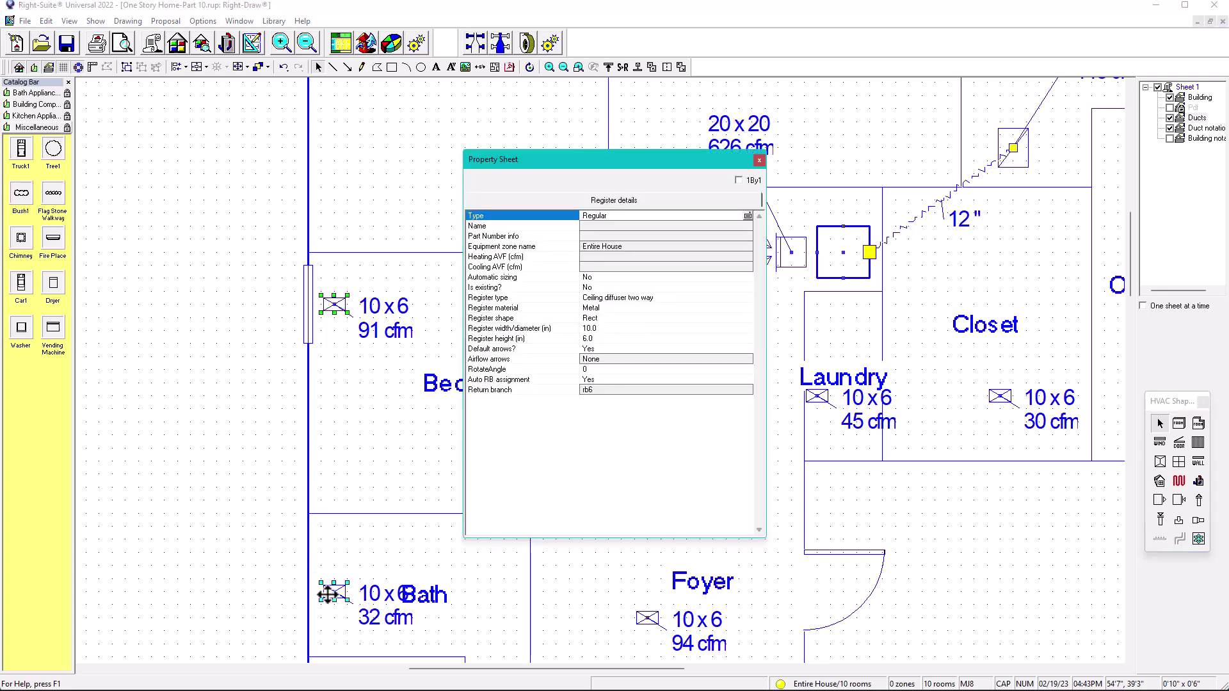
click(594, 368)
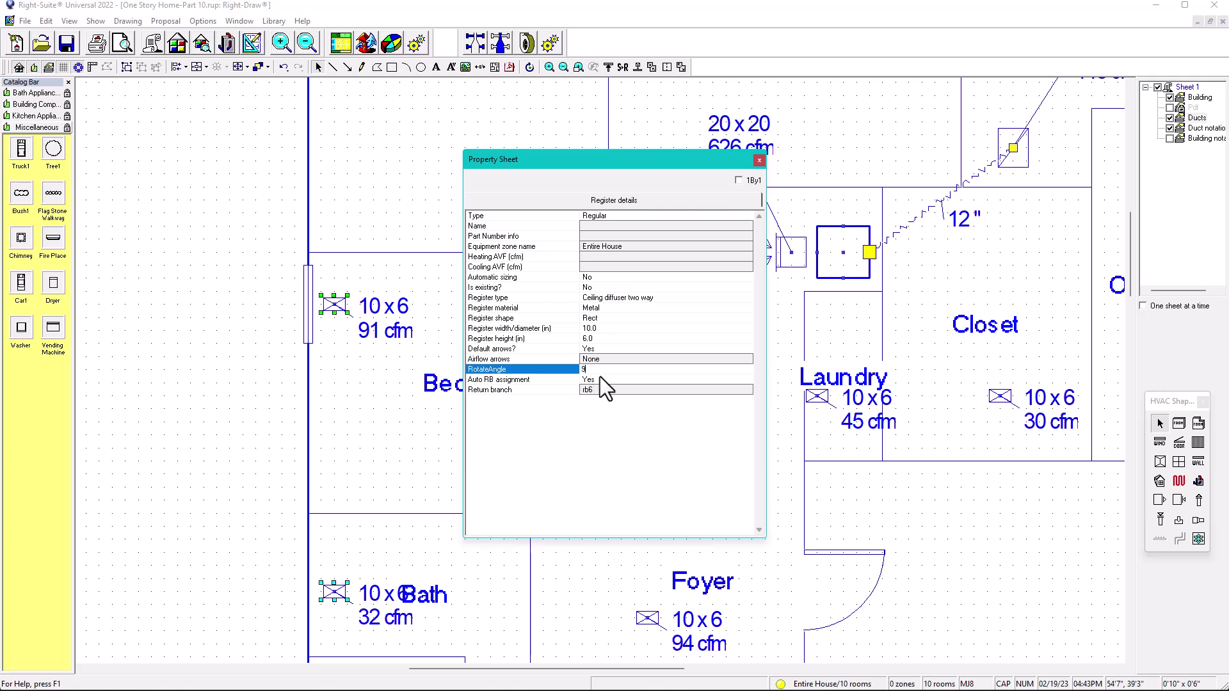
text(90)
key(Return)
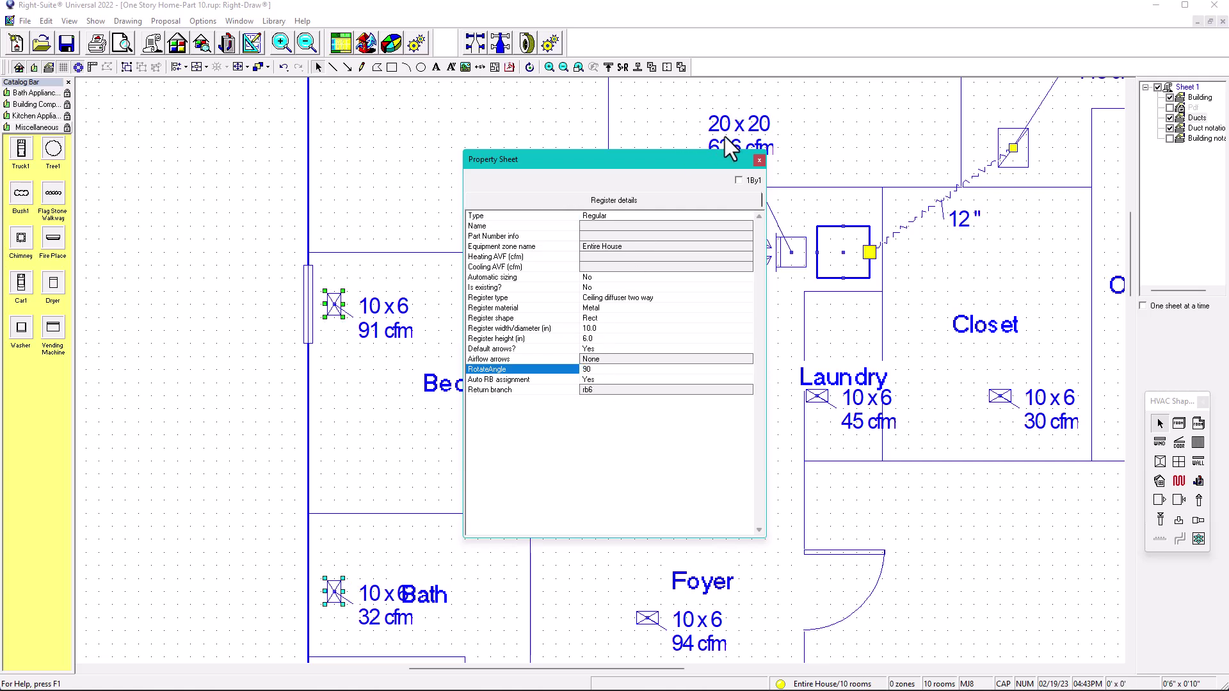
click(759, 160)
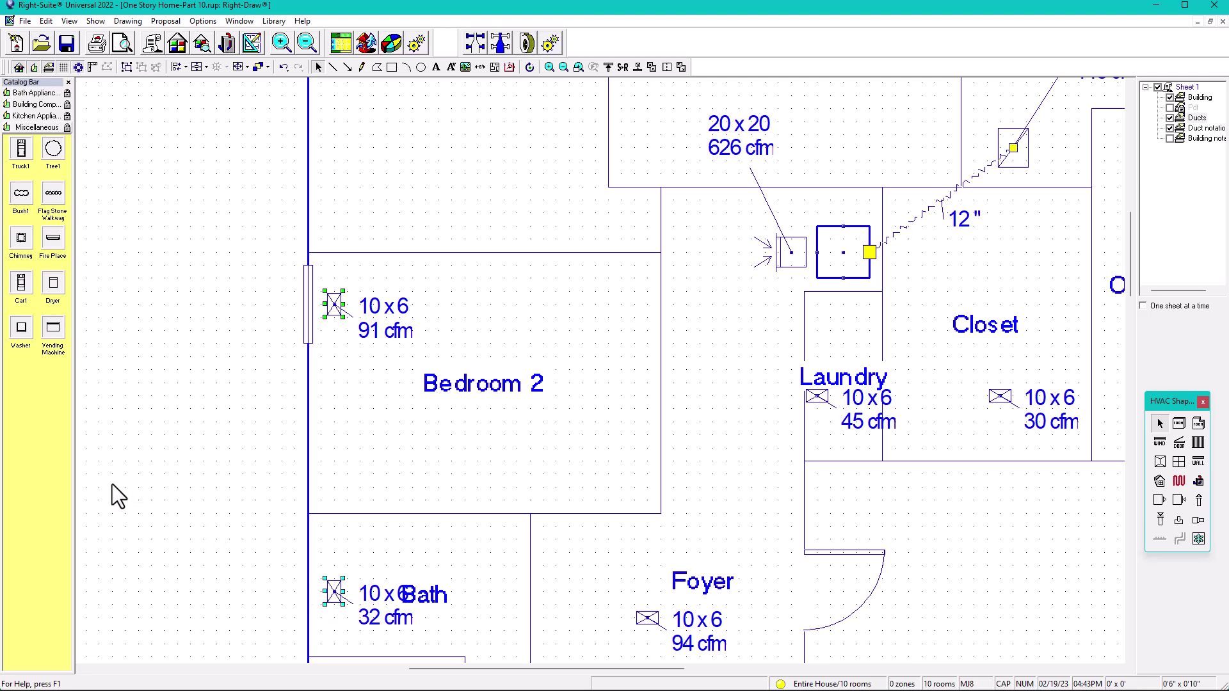
key(Left)
click(207, 478)
Centre the Bedroom 3 register against its window and move its size and airflow label up, clear of the wall
scroll(429, 484, down, 1)
scroll(428, 448, down, 4)
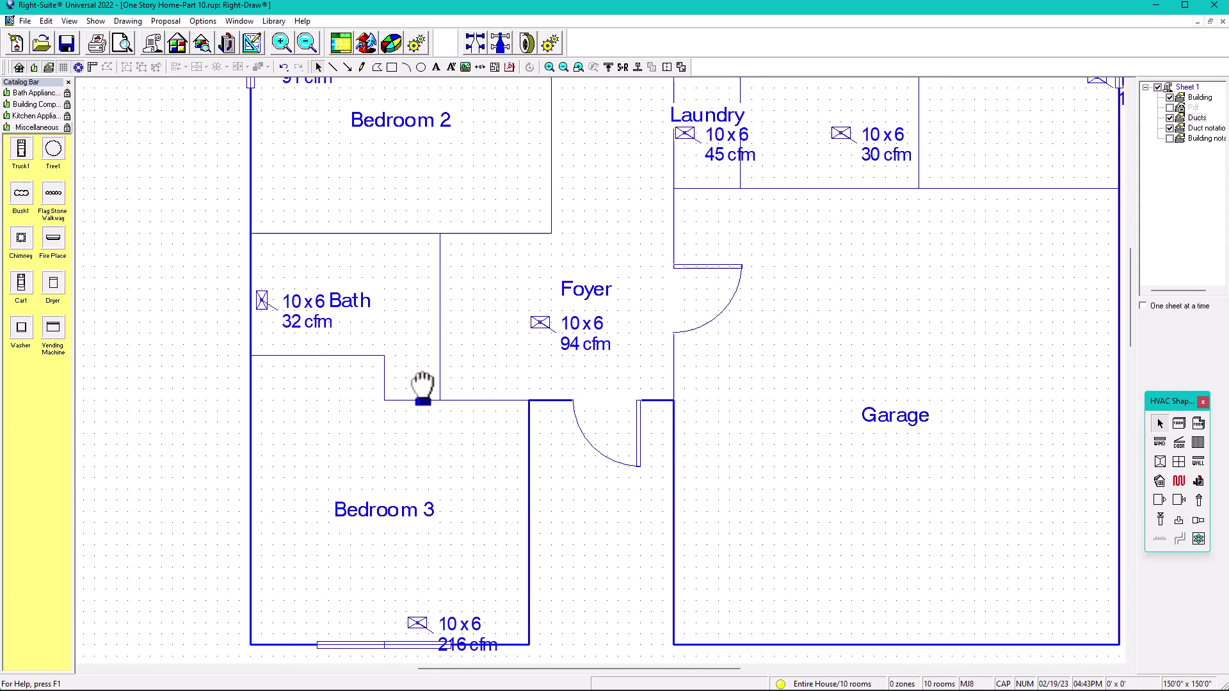
click(405, 521)
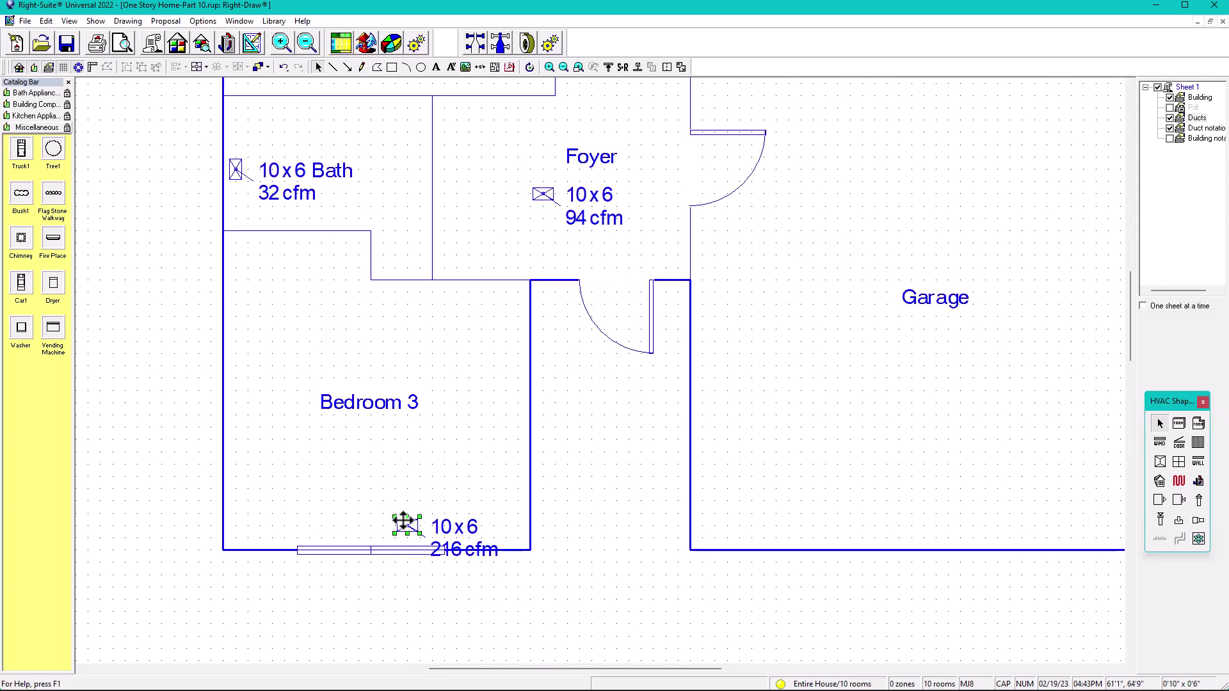
mouse_move(404, 522)
mouse_down()
mouse_move(355, 534)
mouse_move(417, 520)
mouse_up()
click(200, 410)
click(419, 563)
drag(419, 563, 434, 512)
Show the Pdf floor plan layer beneath the duct layout and bring the Foyer area into view
scroll(534, 416, down, 1)
drag(542, 391, 506, 447)
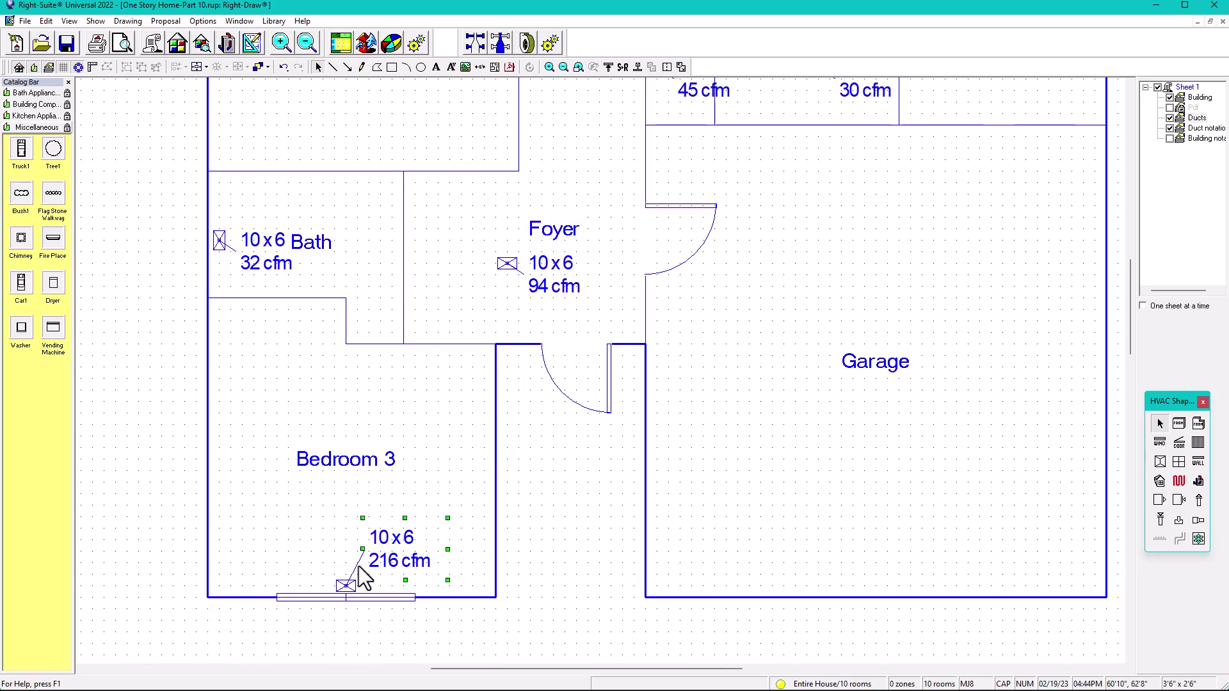
scroll(455, 349, down, 3)
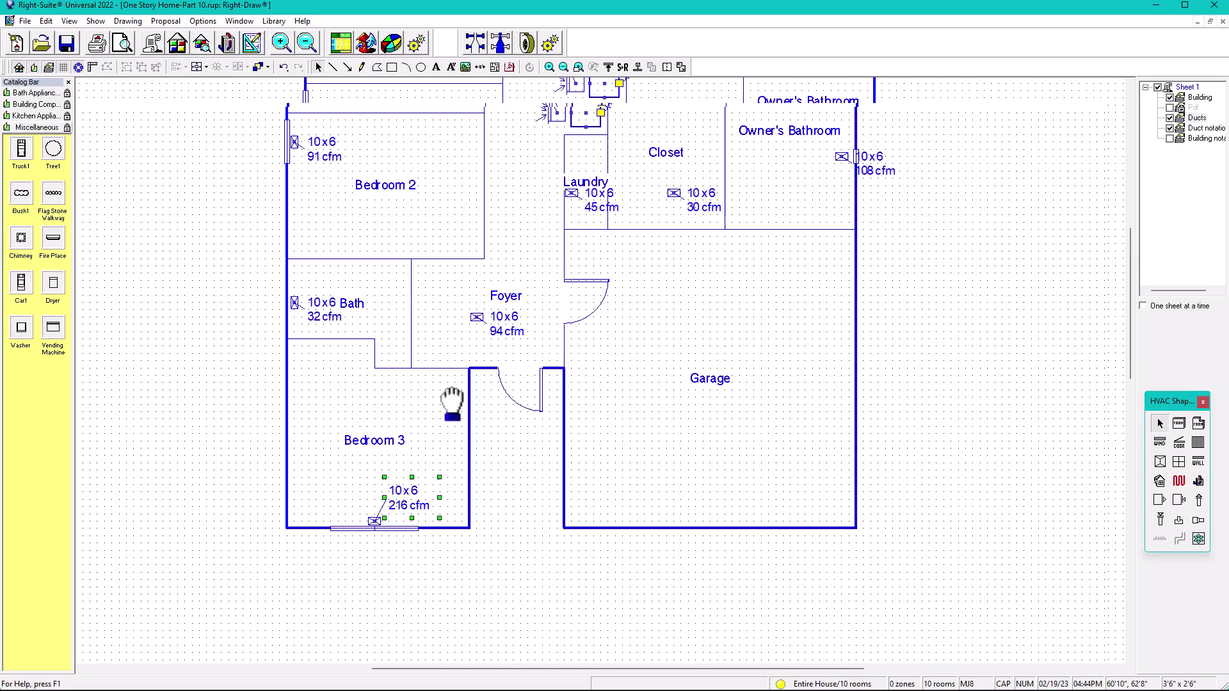
drag(450, 374, 435, 433)
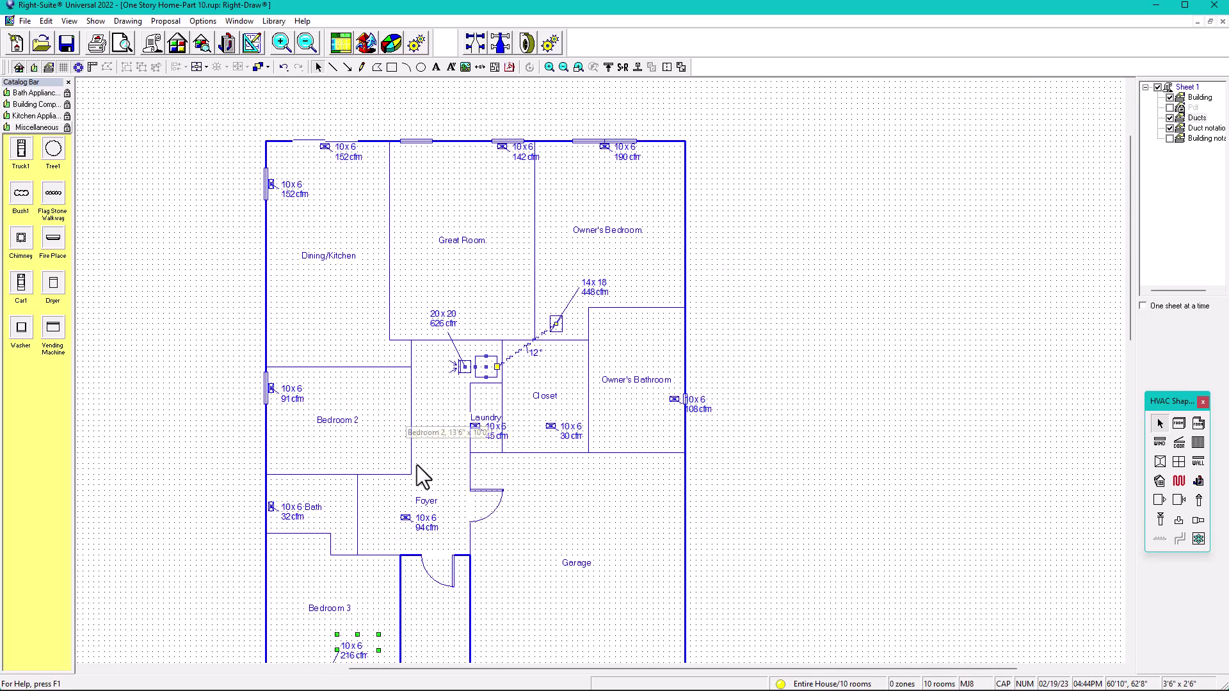
scroll(420, 548, up, 3)
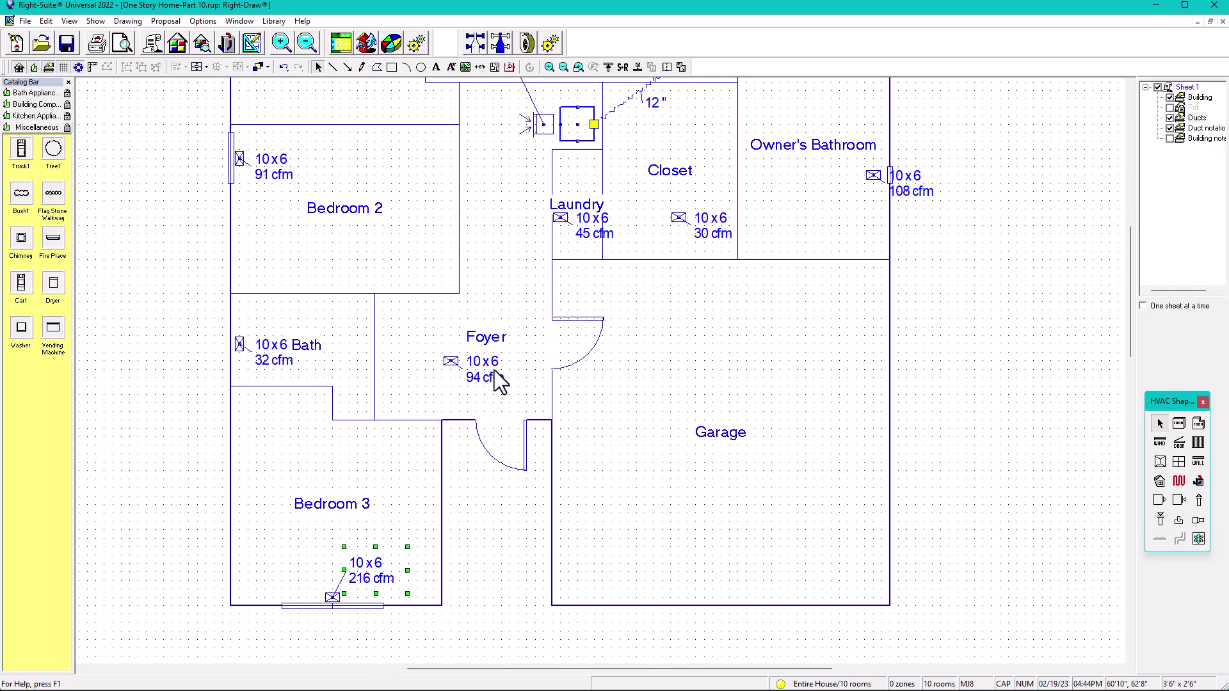
click(1171, 108)
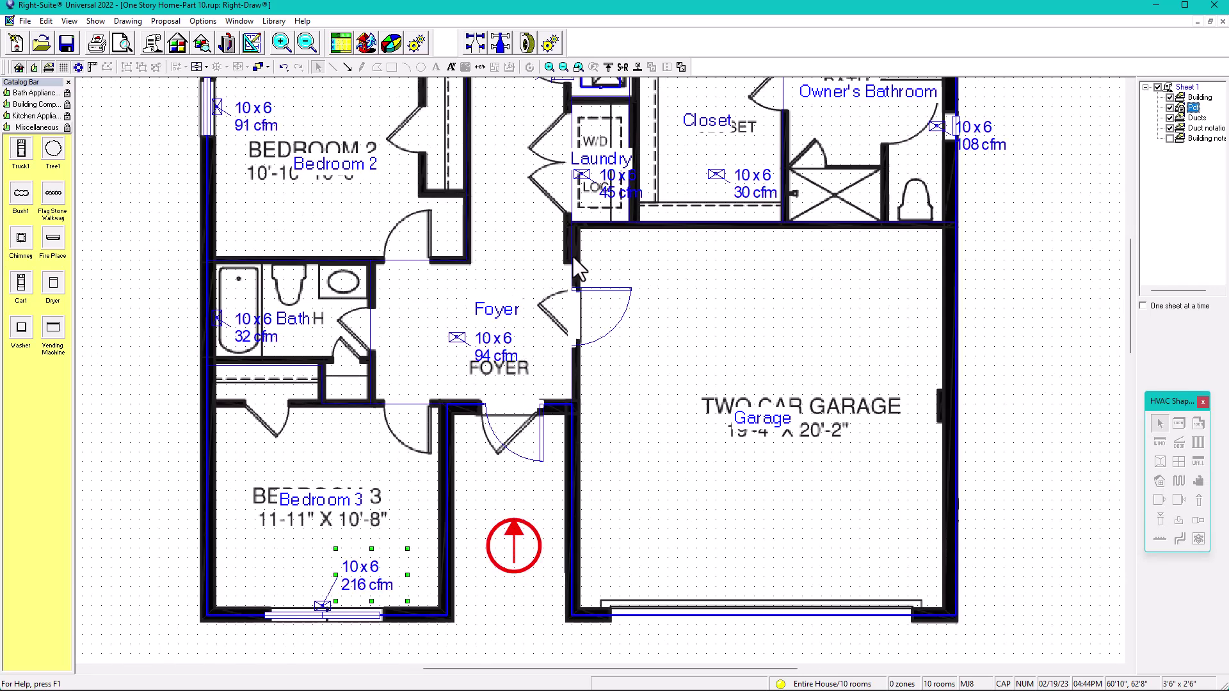
scroll(539, 287, down, 2)
scroll(475, 398, up, 2)
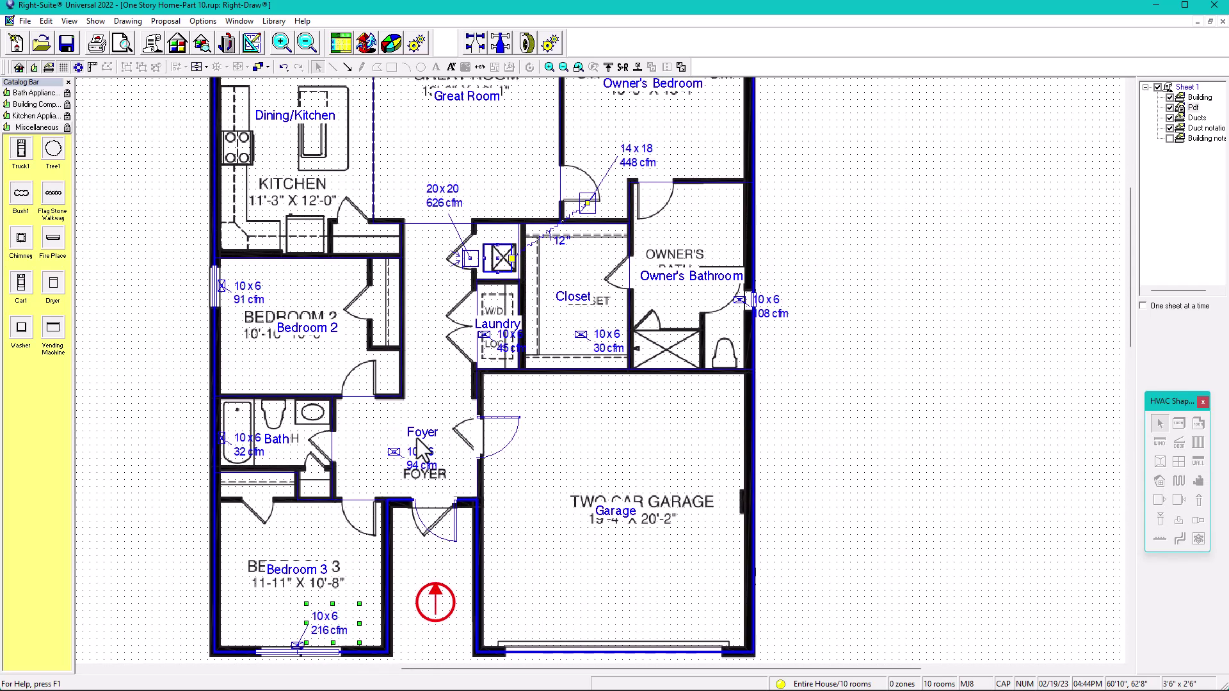
Move the Foyer register down against the front wall, just beside the entry door
scroll(421, 467, up, 1)
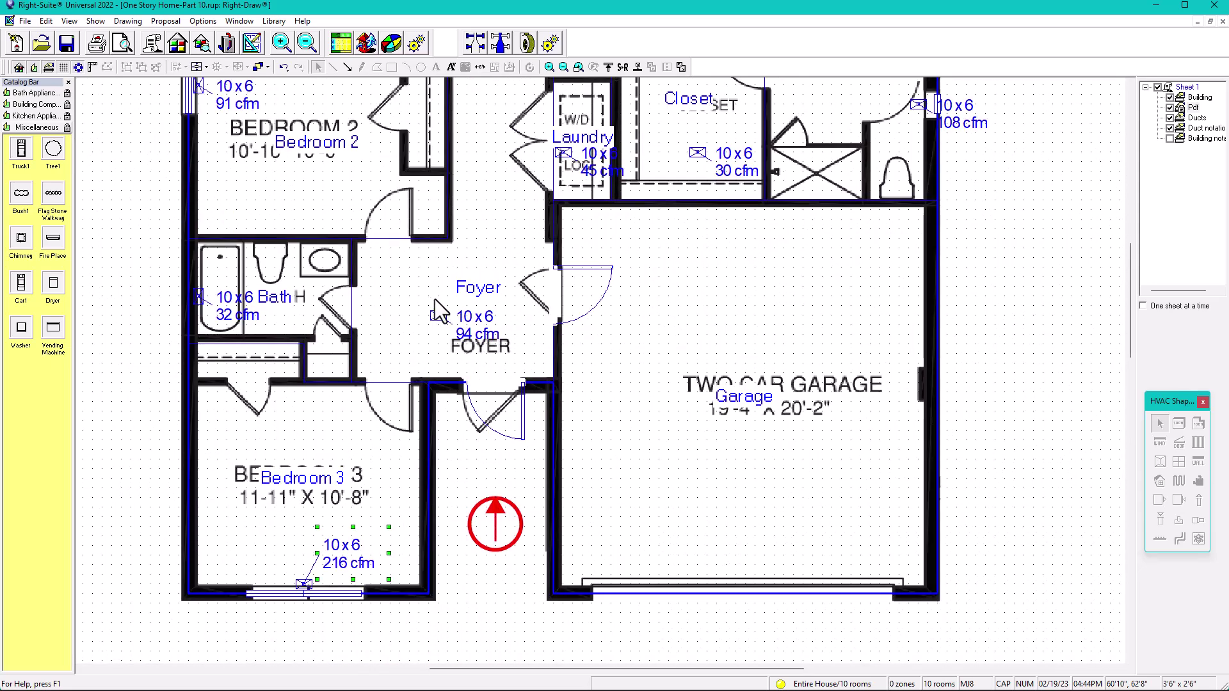
drag(433, 317, 442, 367)
key(Down)
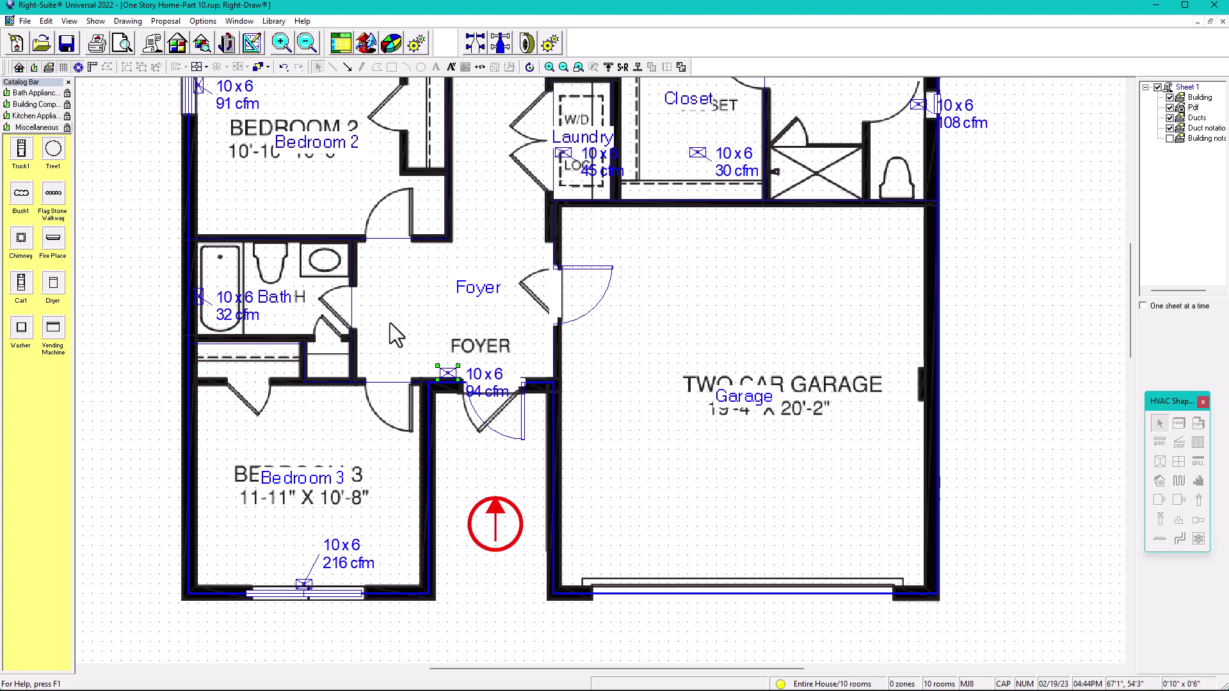
Hide the Pdf layer and move the Foyer register's size and airflow label up and left, clear of the entry door
click(1170, 107)
click(484, 383)
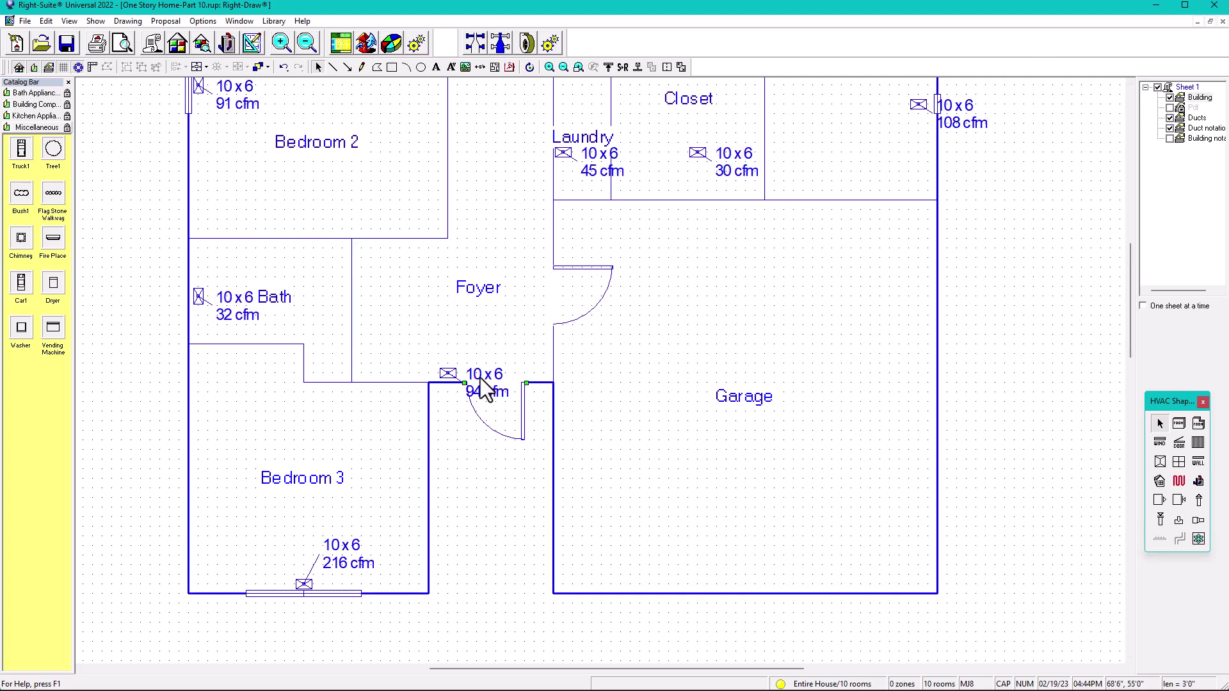
click(480, 378)
drag(480, 378, 408, 332)
Set the rotation angle of the Owner's Bathroom register to 90 and move the register against the window
scroll(700, 163, down, 1)
drag(700, 163, 671, 323)
scroll(689, 256, up, 3)
drag(1038, 252, 881, 332)
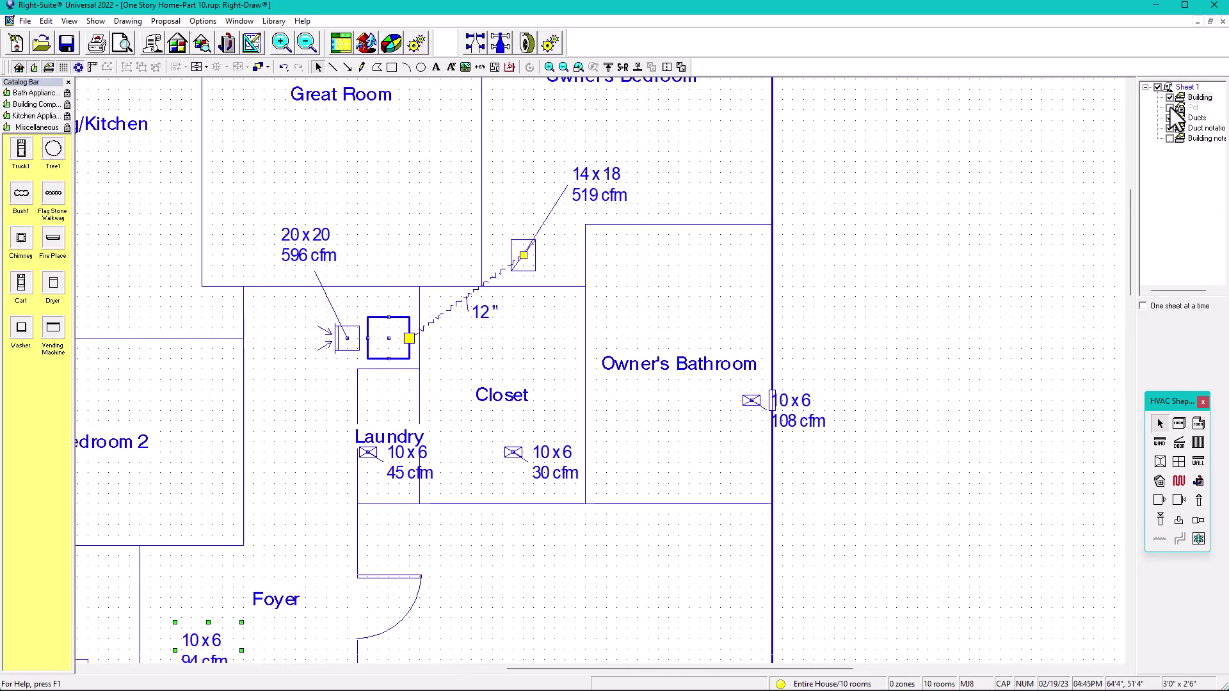
double_click(749, 401)
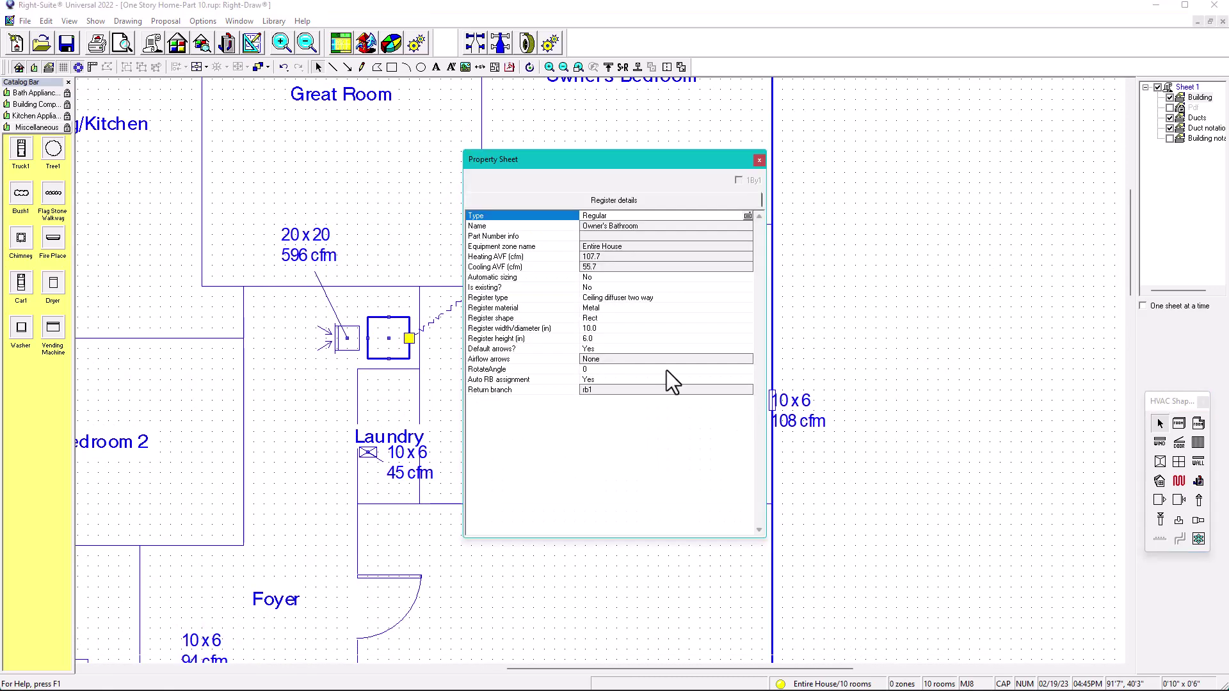
click(606, 371)
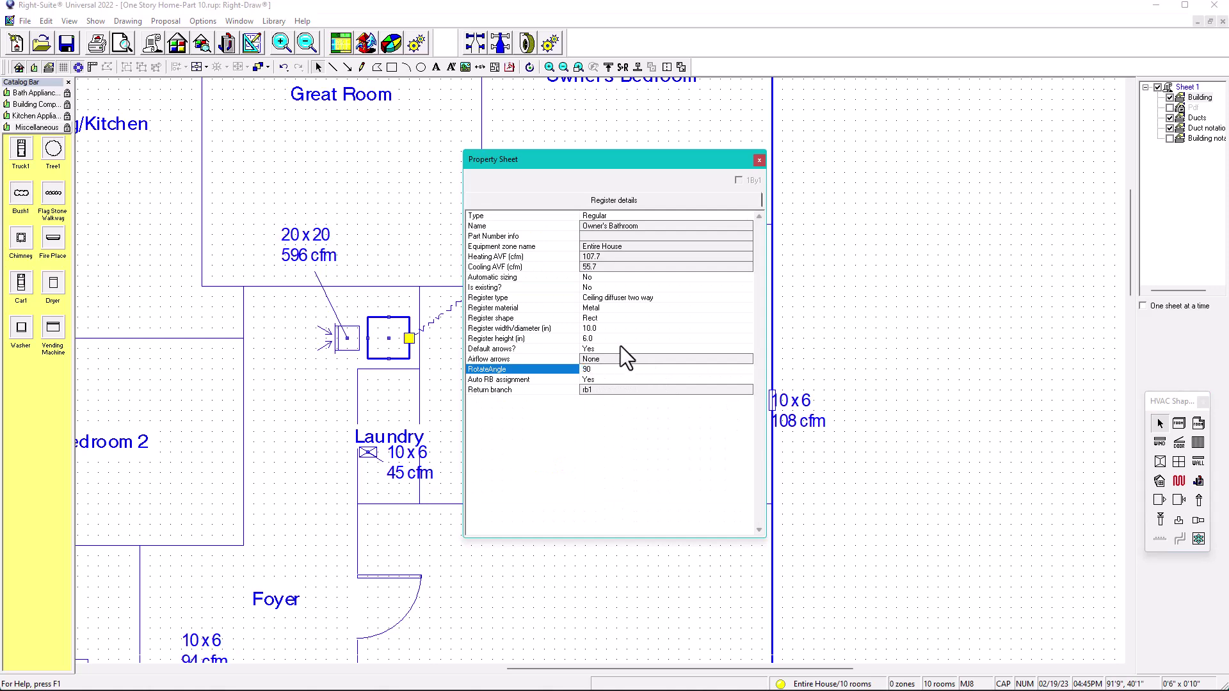
click(759, 159)
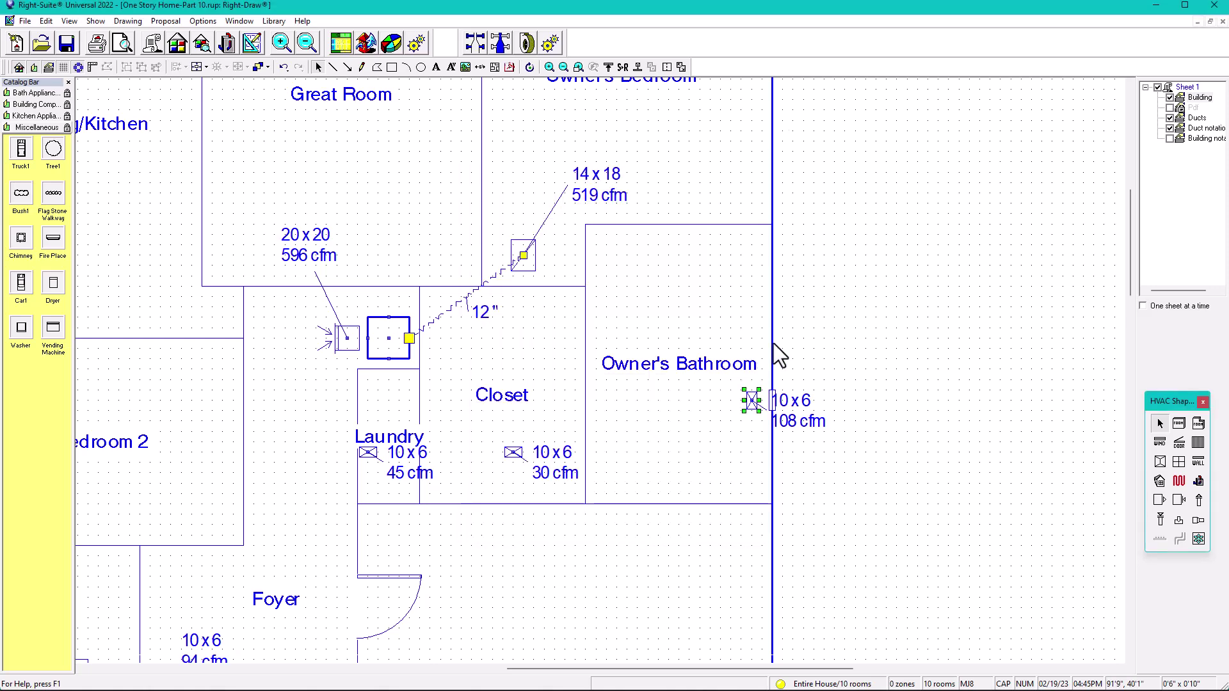
click(835, 330)
Show the Pdf floor plan layer and move the Closet register in front of the door to the Owner's Bathroom
scroll(827, 294, down, 1)
drag(788, 393, 1000, 14)
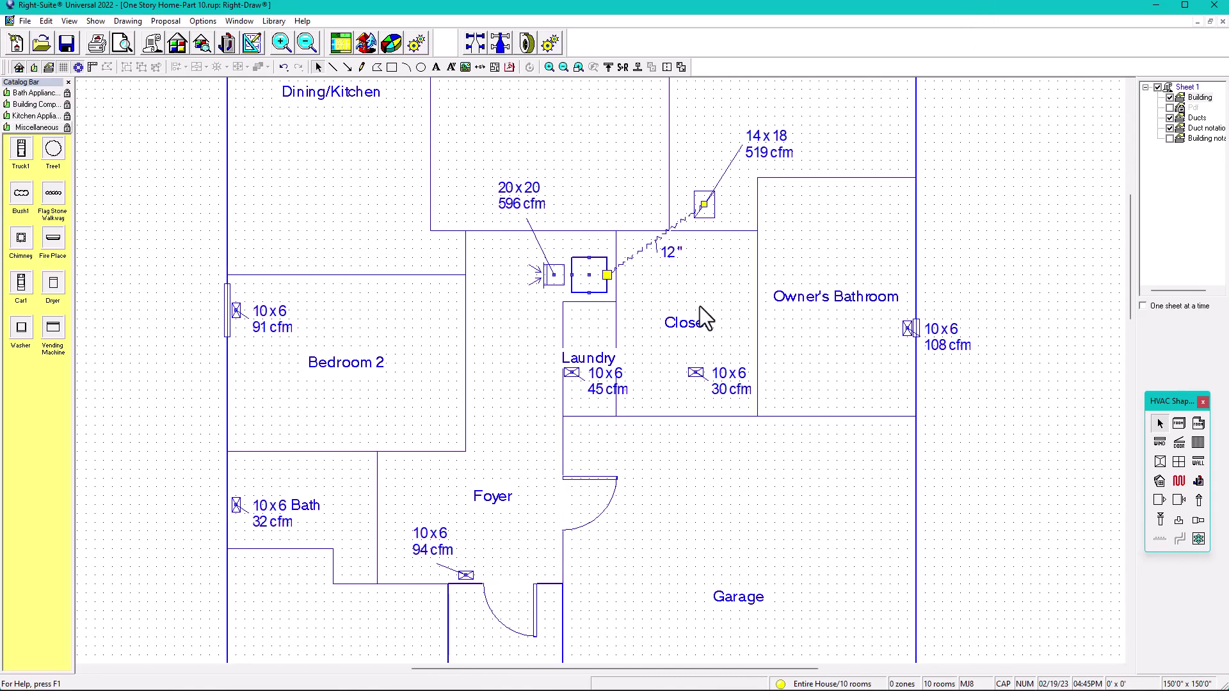
scroll(695, 322, up, 1)
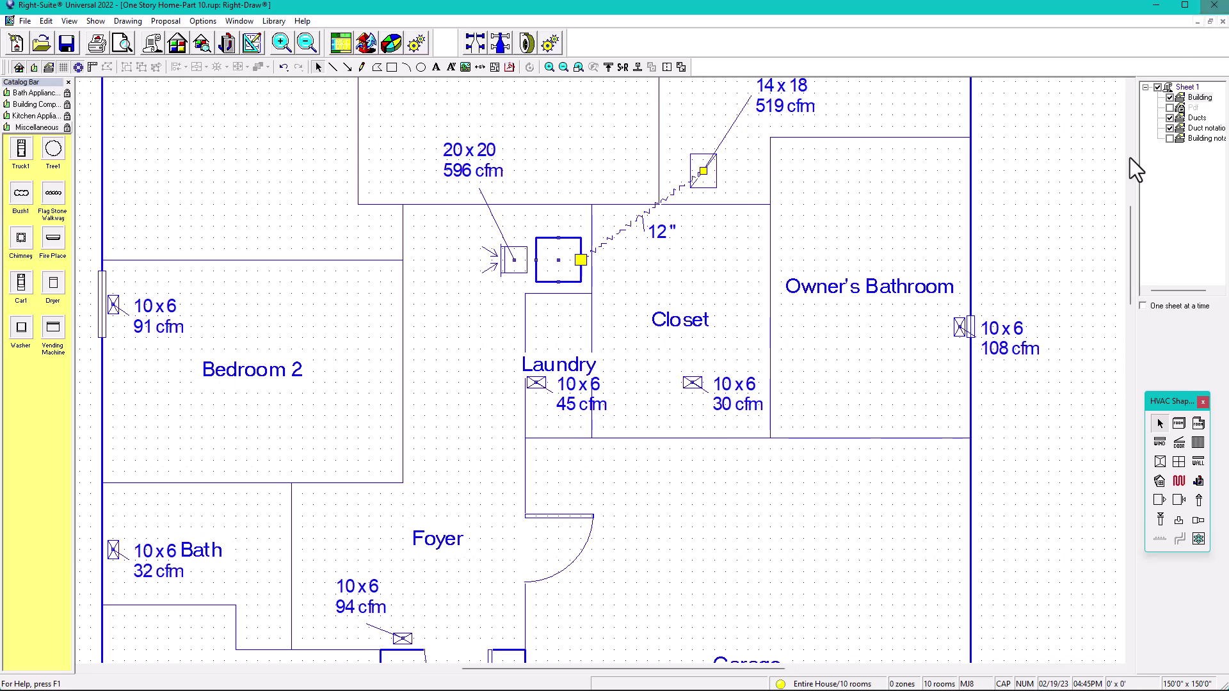
click(1170, 107)
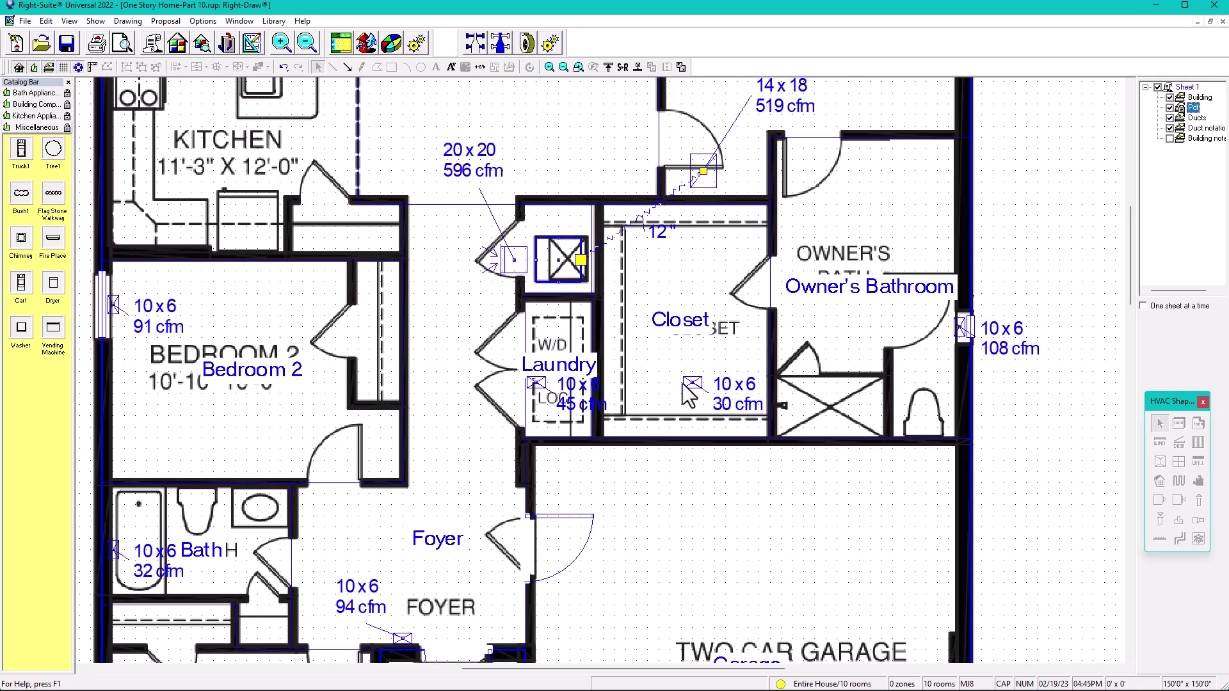
click(683, 385)
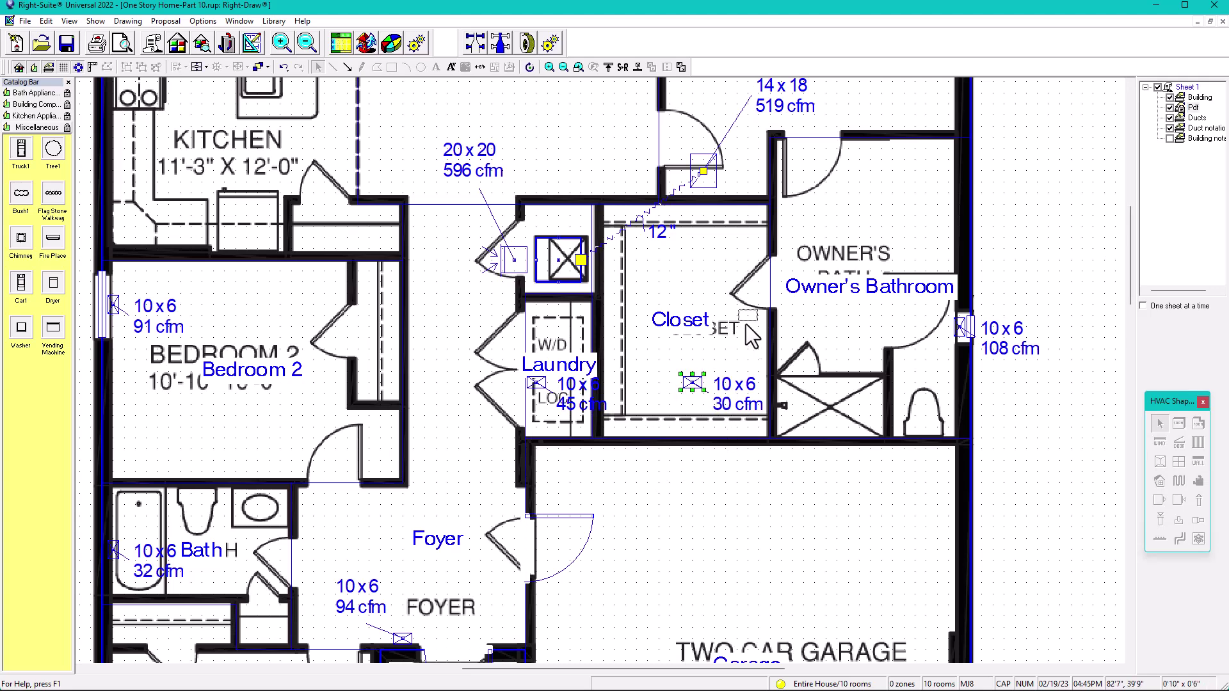
drag(746, 325, 744, 325)
Set the rotation angle of the Closet register to 90
scroll(745, 314, up, 1)
double_click(745, 314)
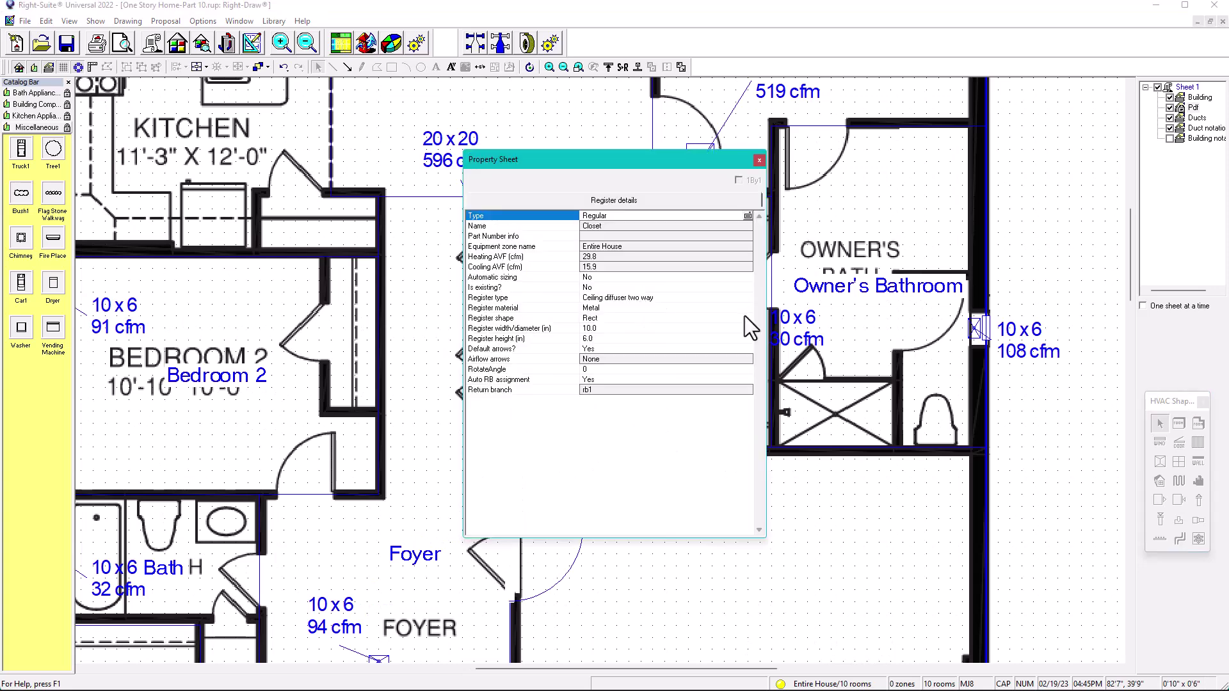
click(601, 368)
text(90)
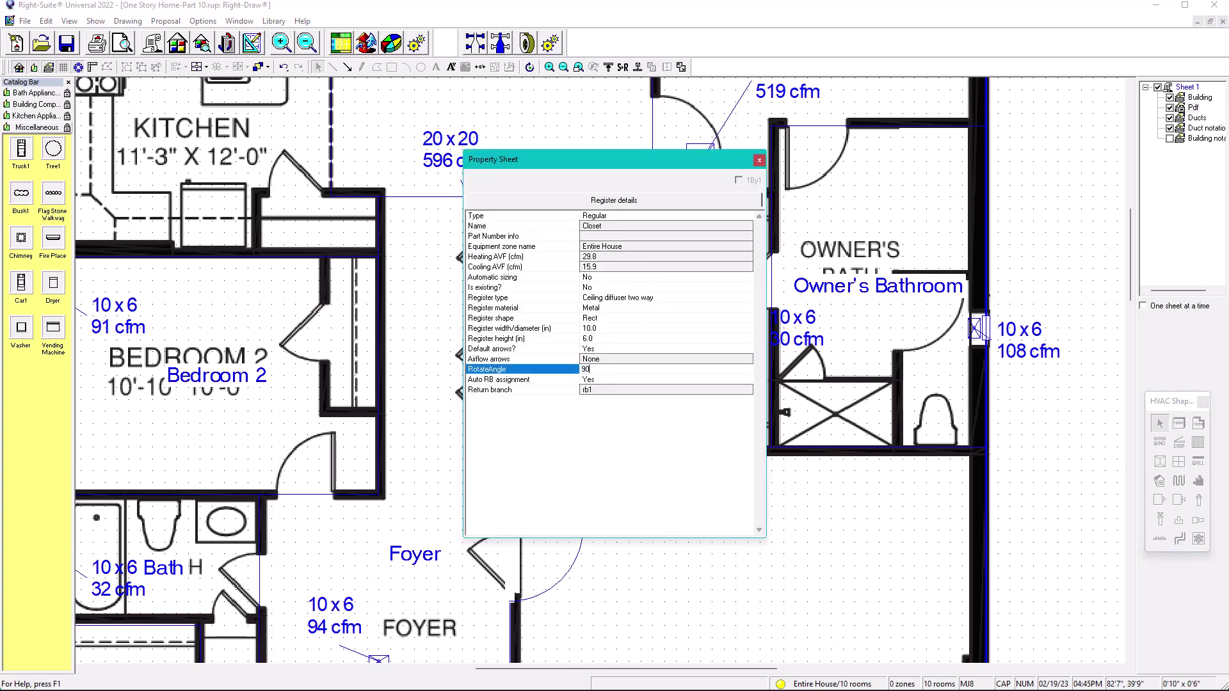
click(758, 160)
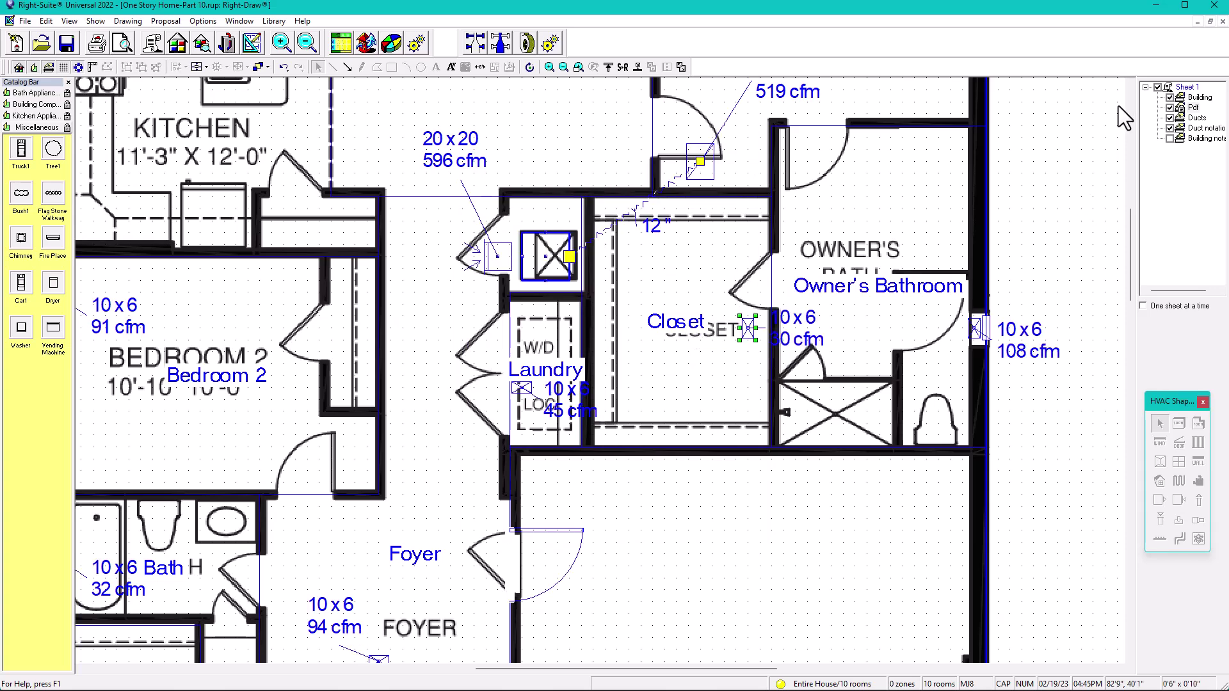
Set the rotation angle of the Laundry register to 90 and move it up beside the wall shared with the Closet
double_click(518, 391)
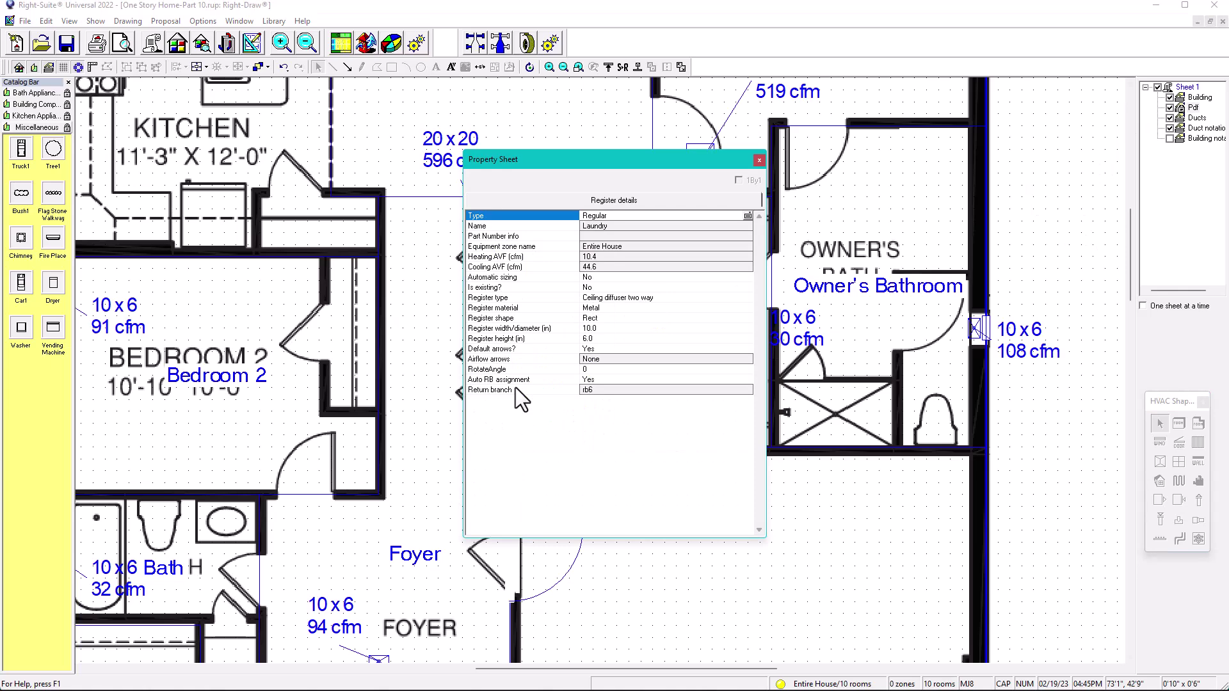
click(595, 367)
text(90)
key(Return)
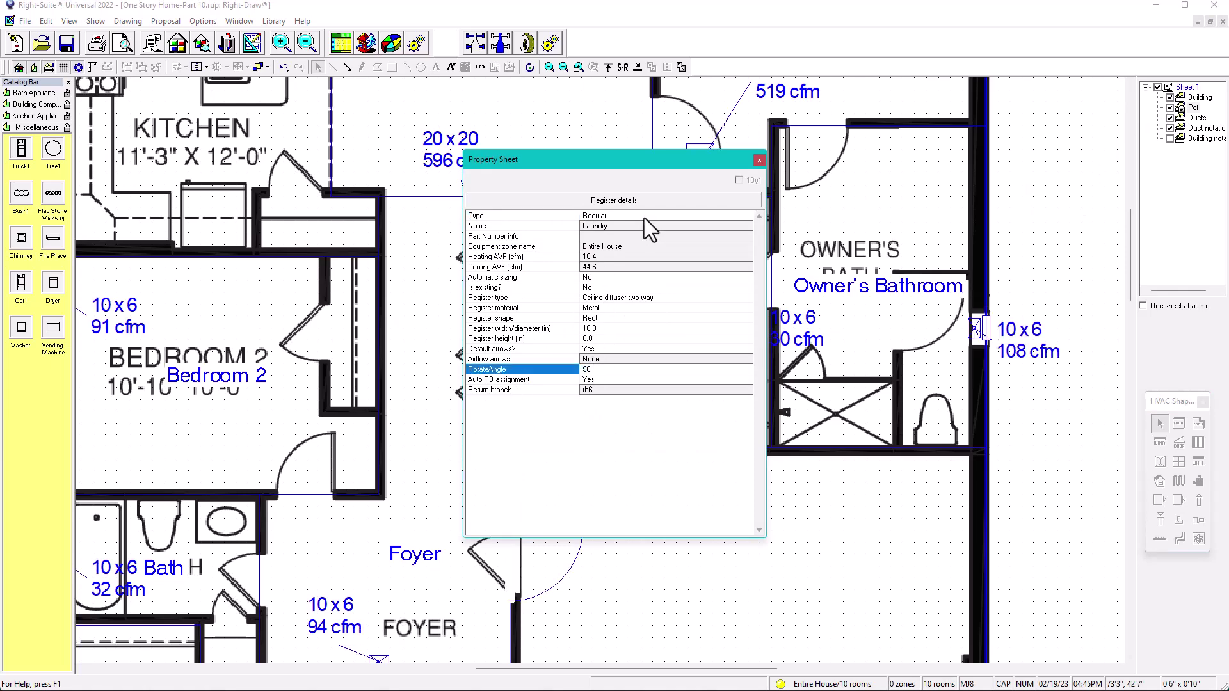
click(759, 159)
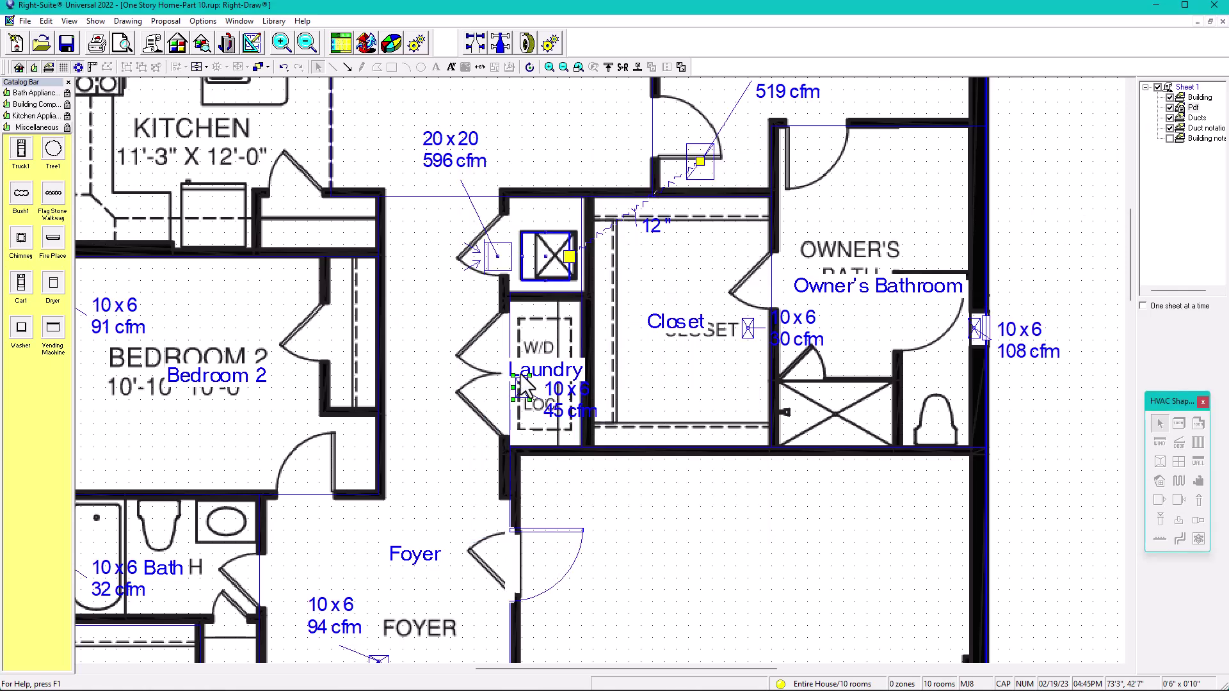
drag(519, 386, 559, 346)
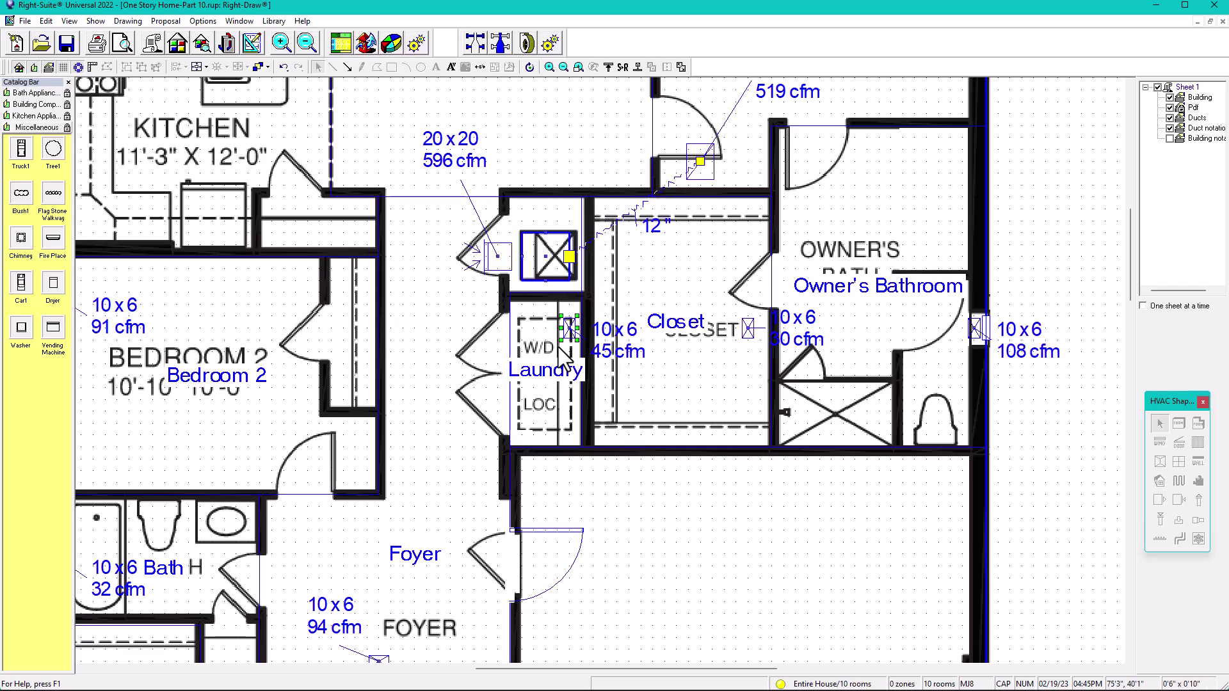
Hide the Pdf floor plan layer beneath the duct layout
click(1170, 108)
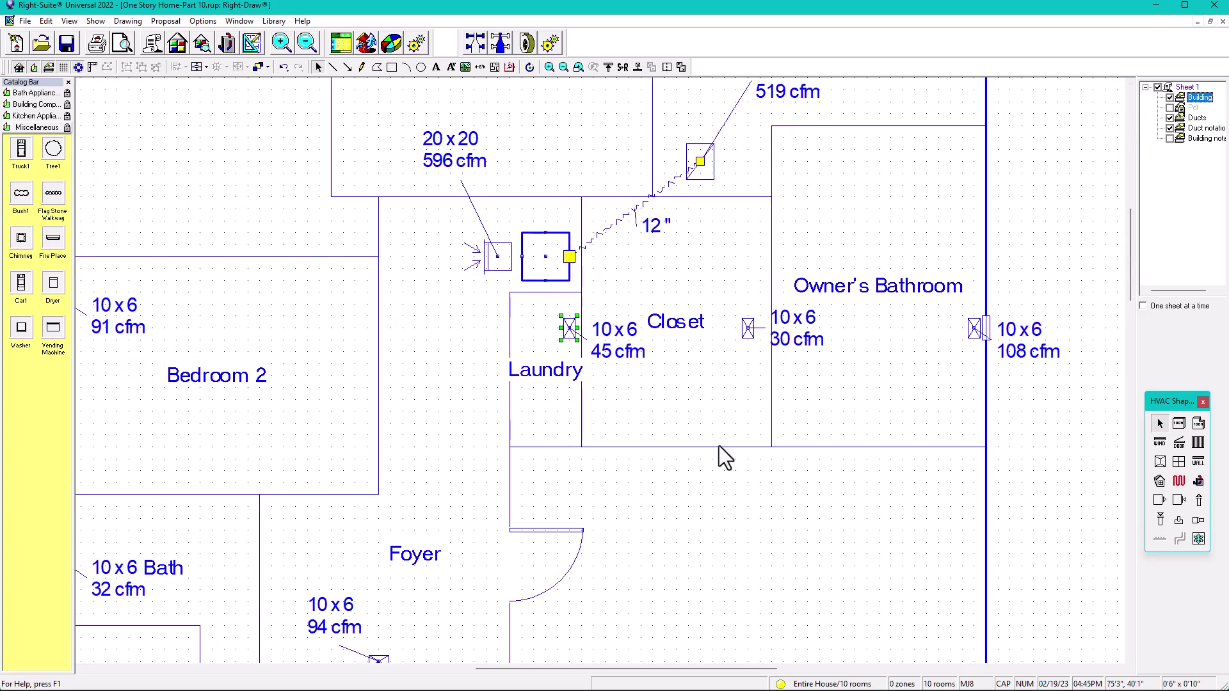
scroll(717, 450, down, 2)
scroll(743, 447, down, 2)
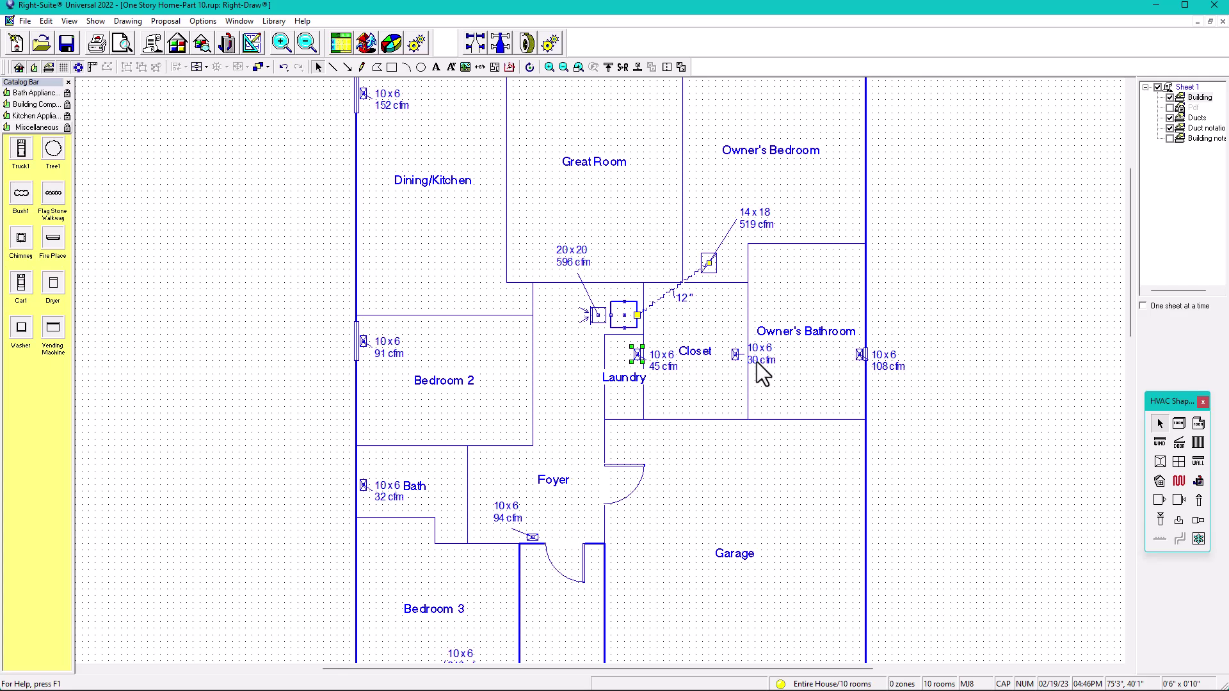
scroll(456, 397, down, 2)
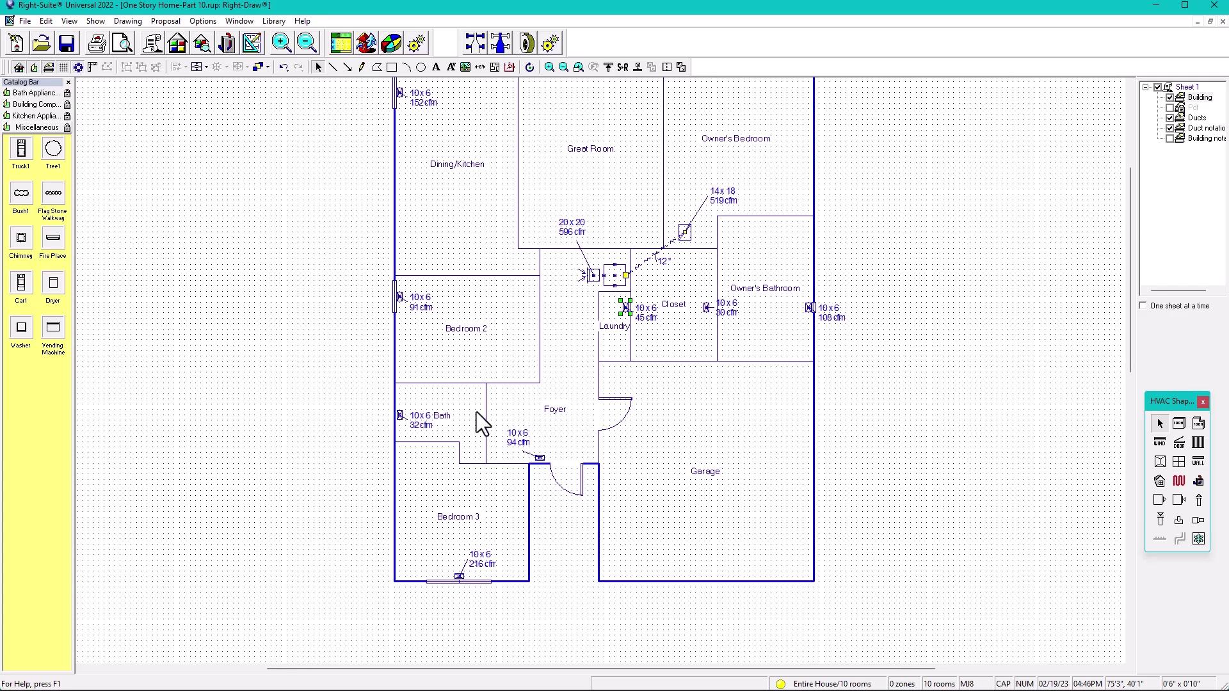
scroll(476, 567, up, 4)
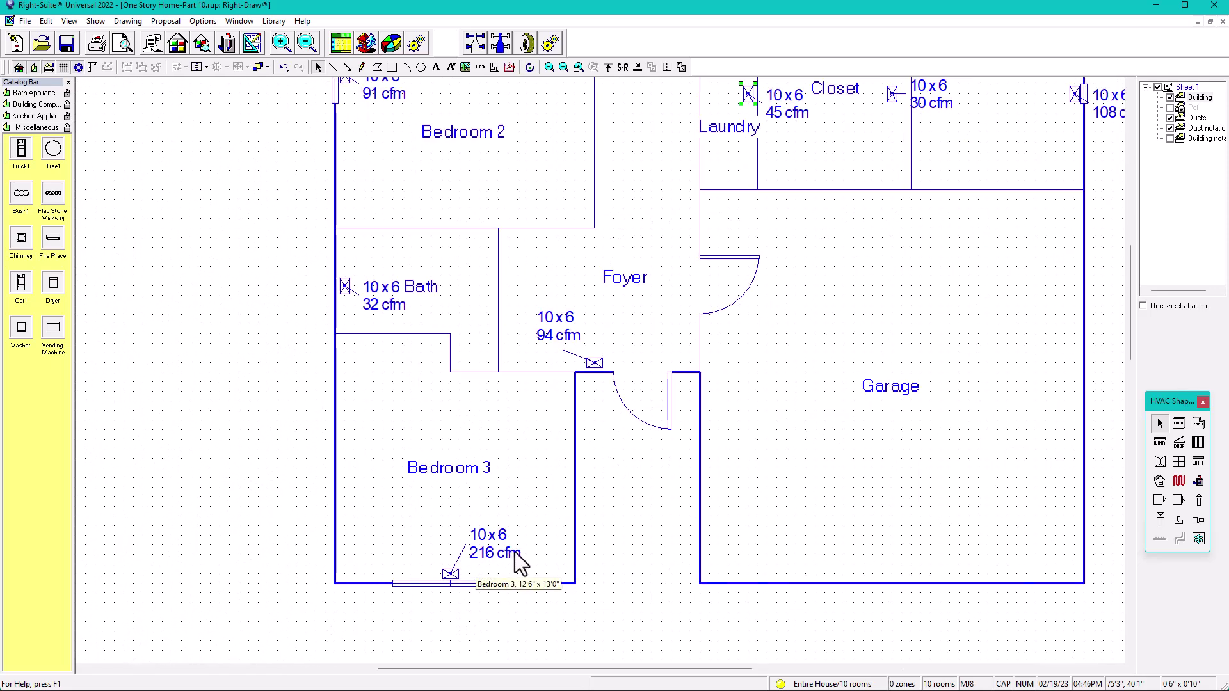
click(499, 626)
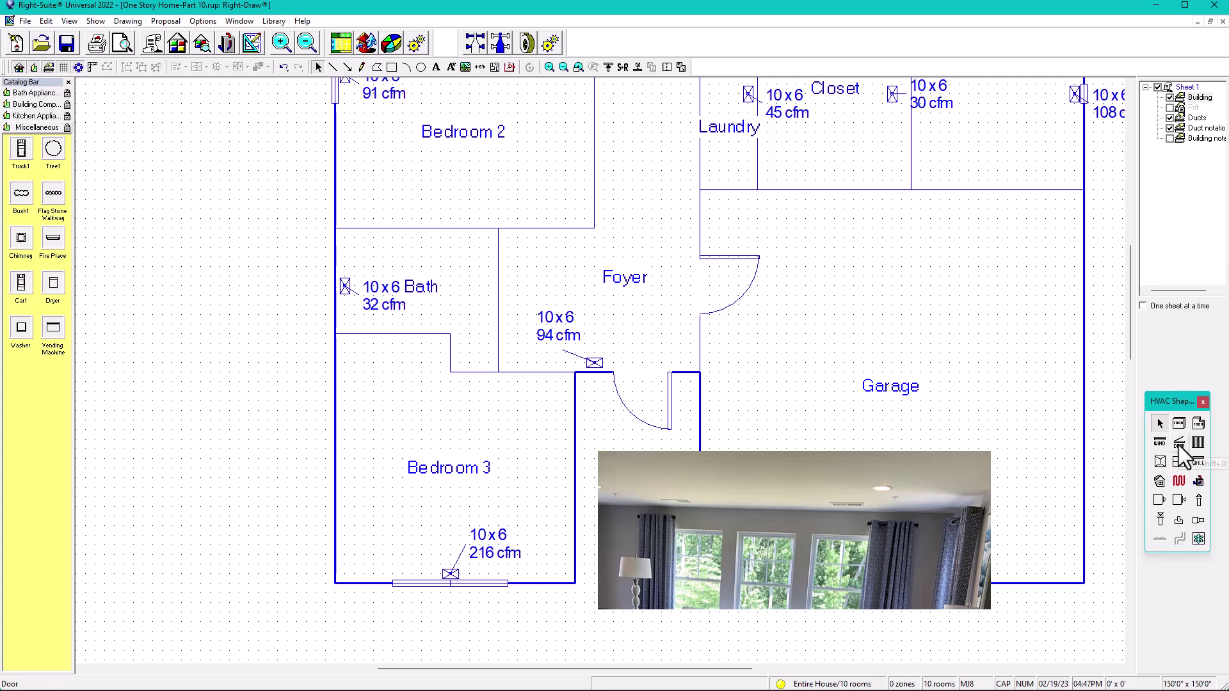
Add a second supply register in Bedroom 3 and shift the existing one to the right end of the window
click(1159, 501)
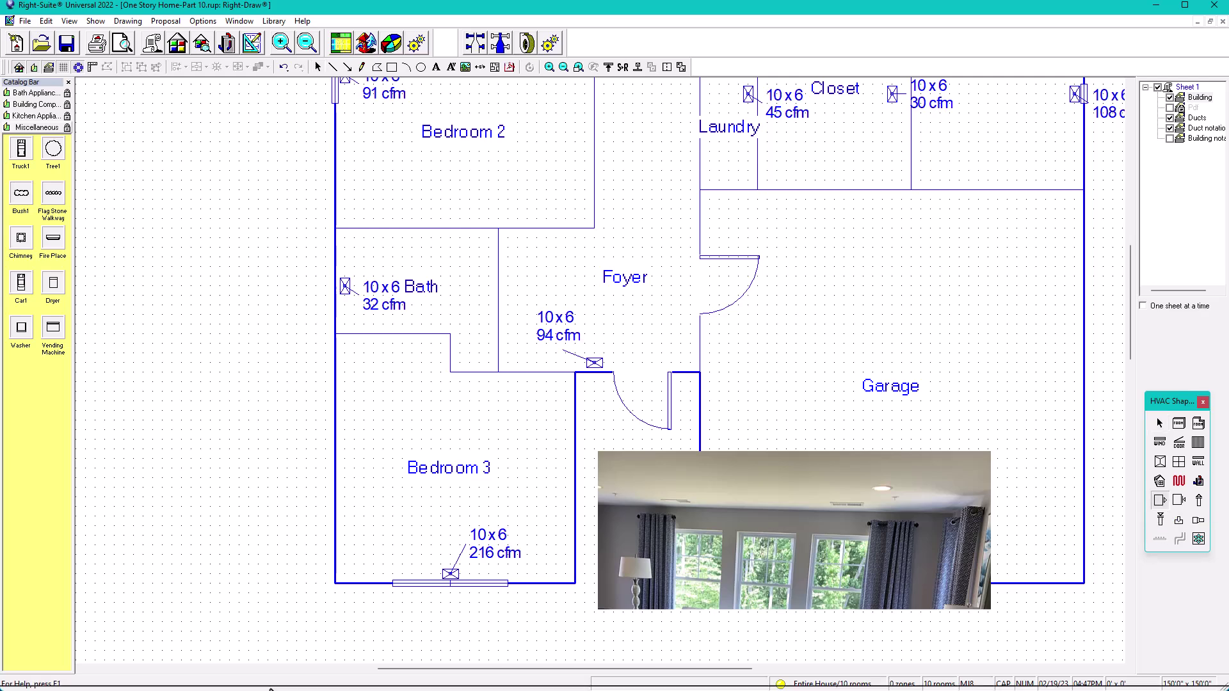
click(383, 554)
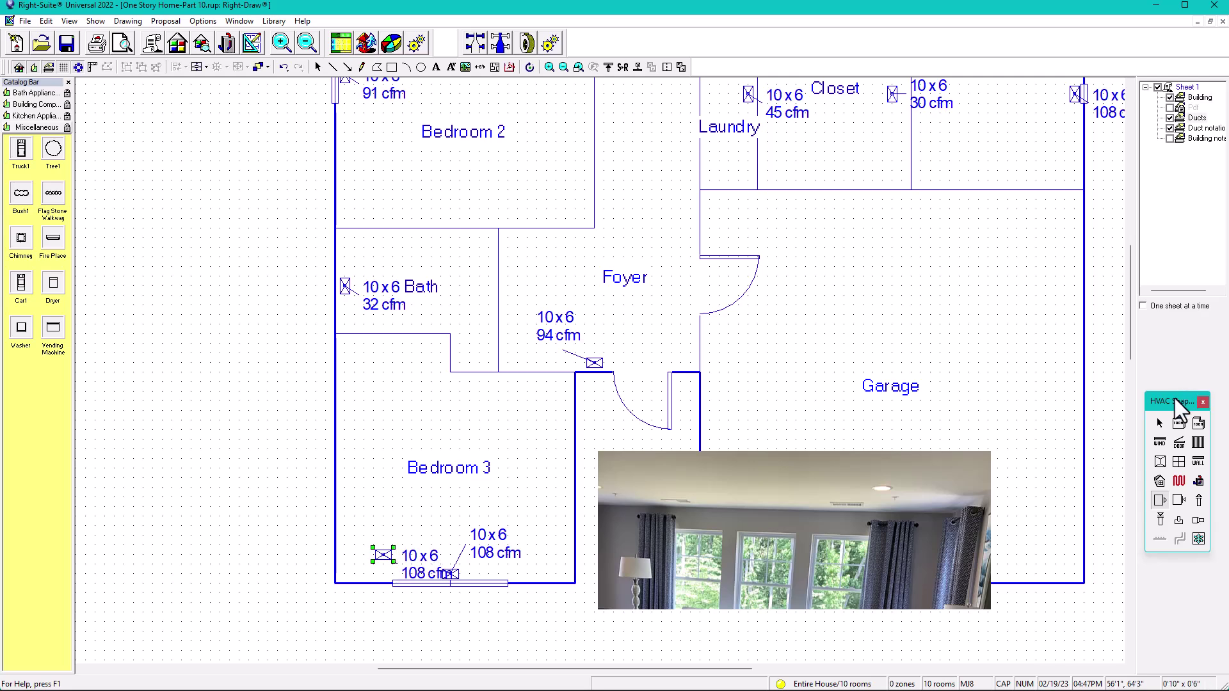
click(1159, 423)
drag(450, 573, 506, 576)
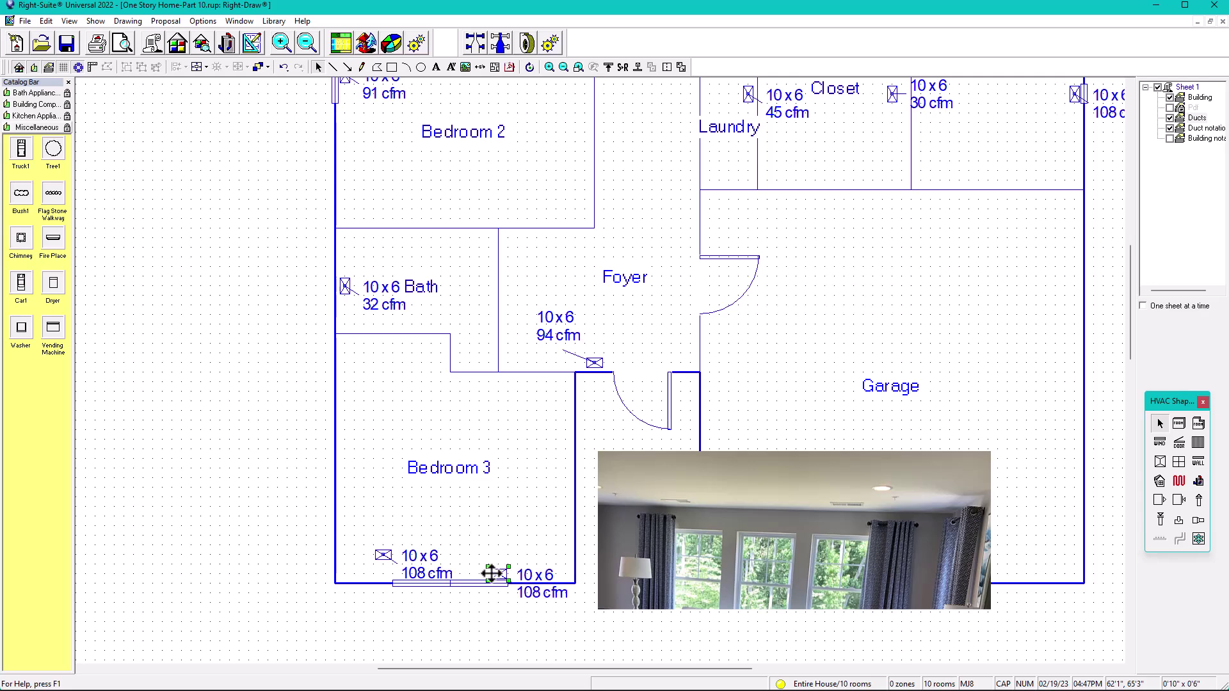
Move the new Bedroom 3 register to the left end of the window and raise both registers' labels clear of the wall
click(386, 553)
drag(386, 552, 417, 520)
drag(531, 599, 546, 541)
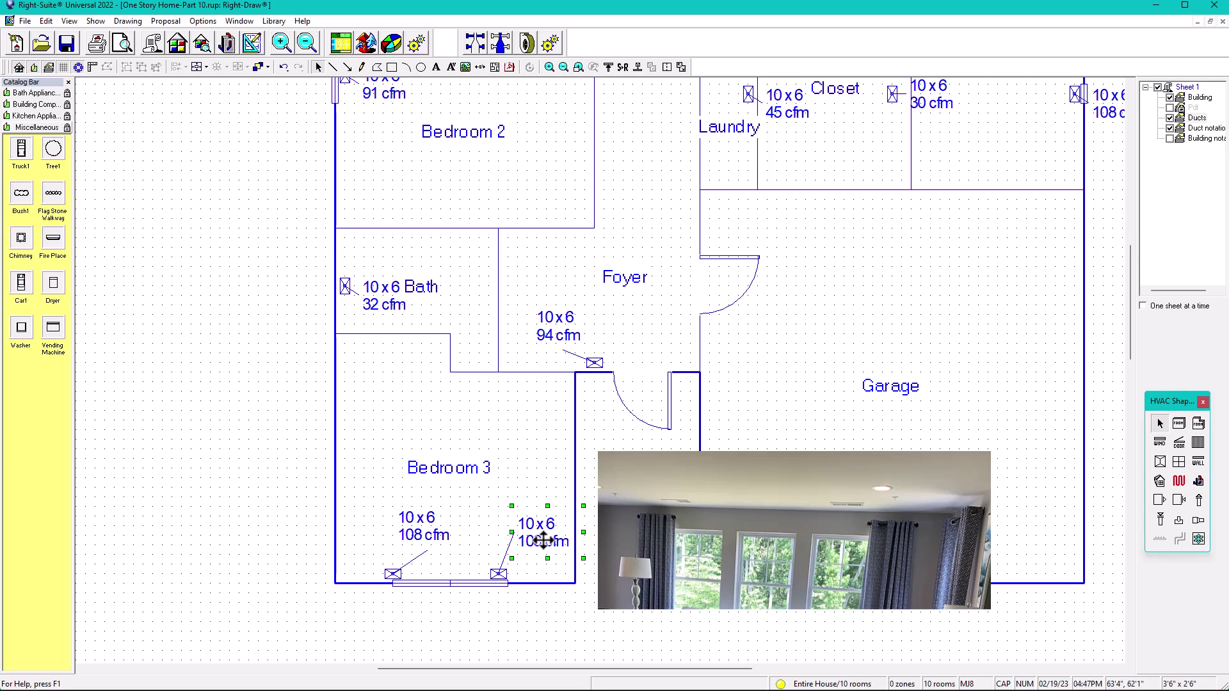
Try the new Bedroom 3 register along the side exterior wall, and return it just inside the window's left end
drag(385, 575, 342, 441)
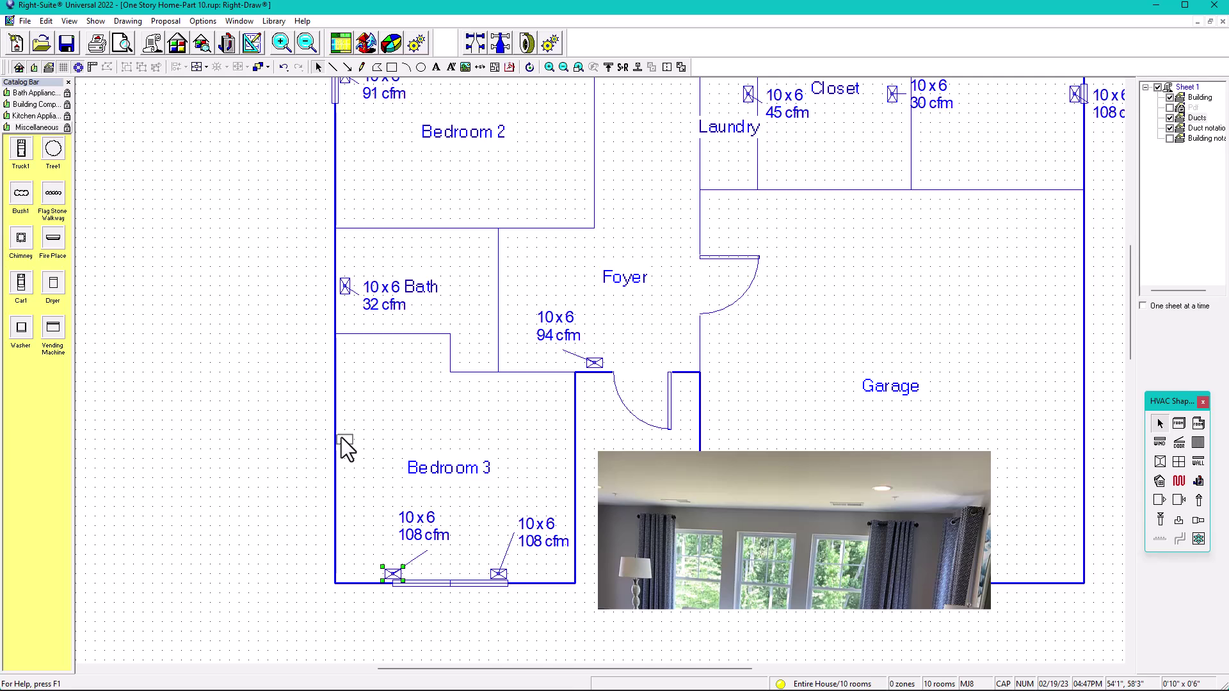
drag(341, 438, 393, 569)
click(253, 561)
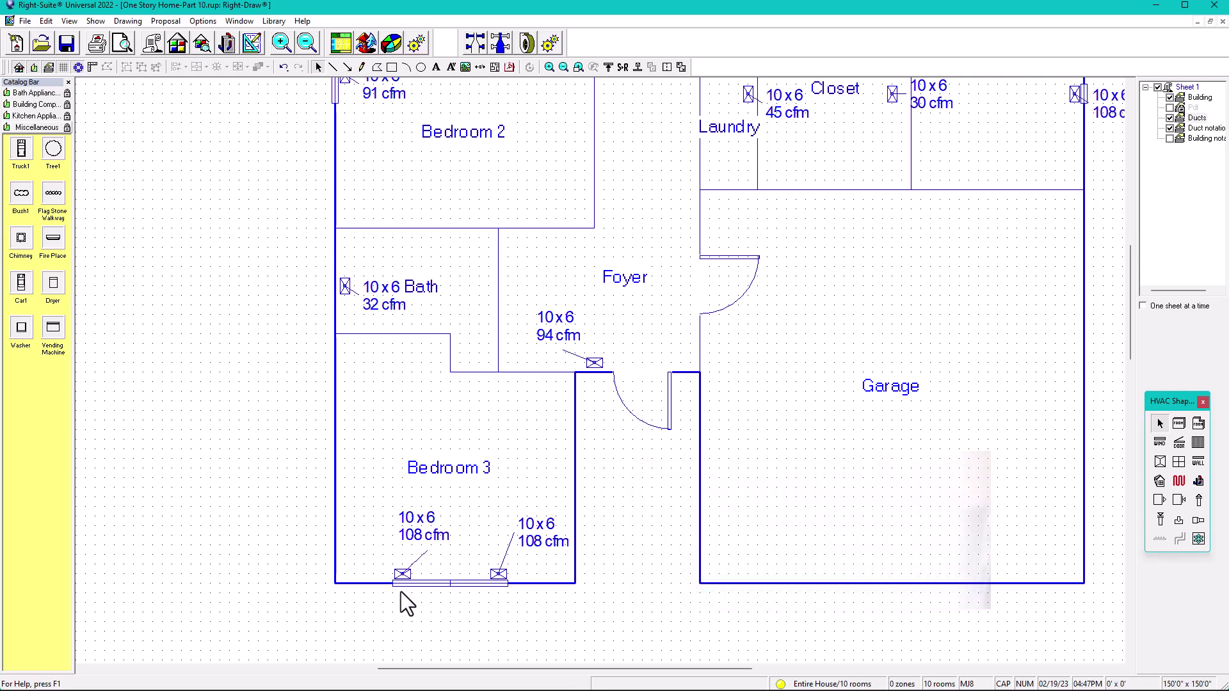
Move the Owner's Bedroom register to the right end of its window
scroll(598, 400, down, 2)
drag(661, 343, 557, 662)
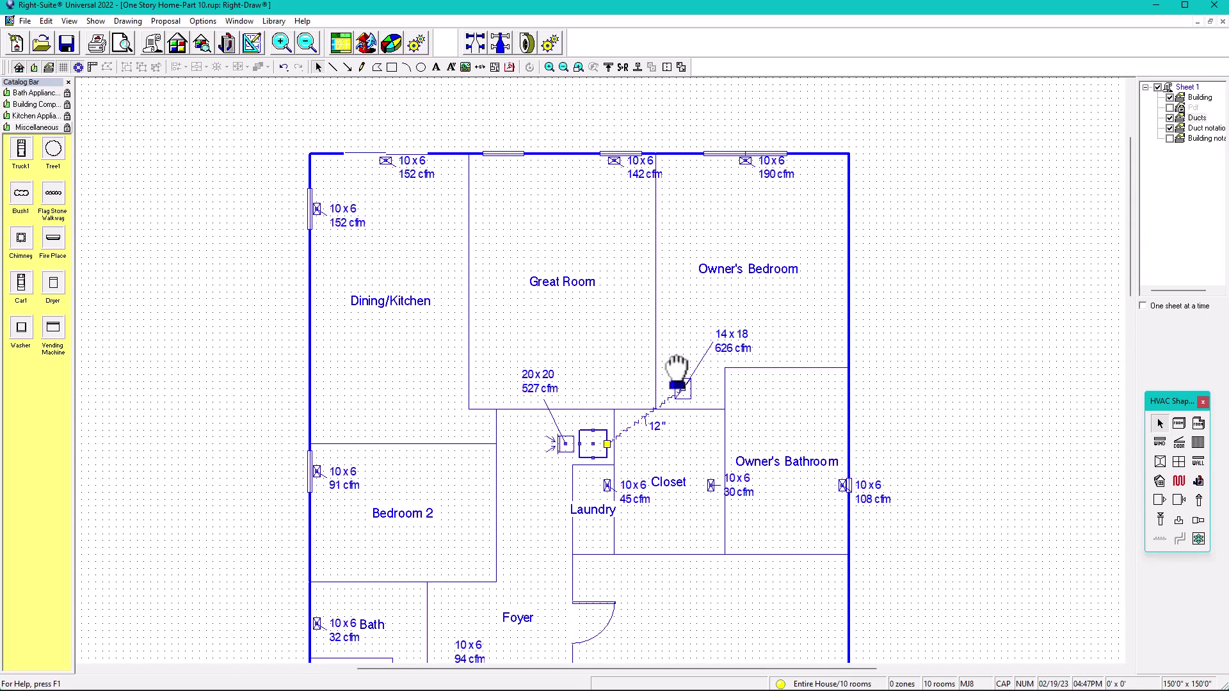
scroll(796, 162, up, 1)
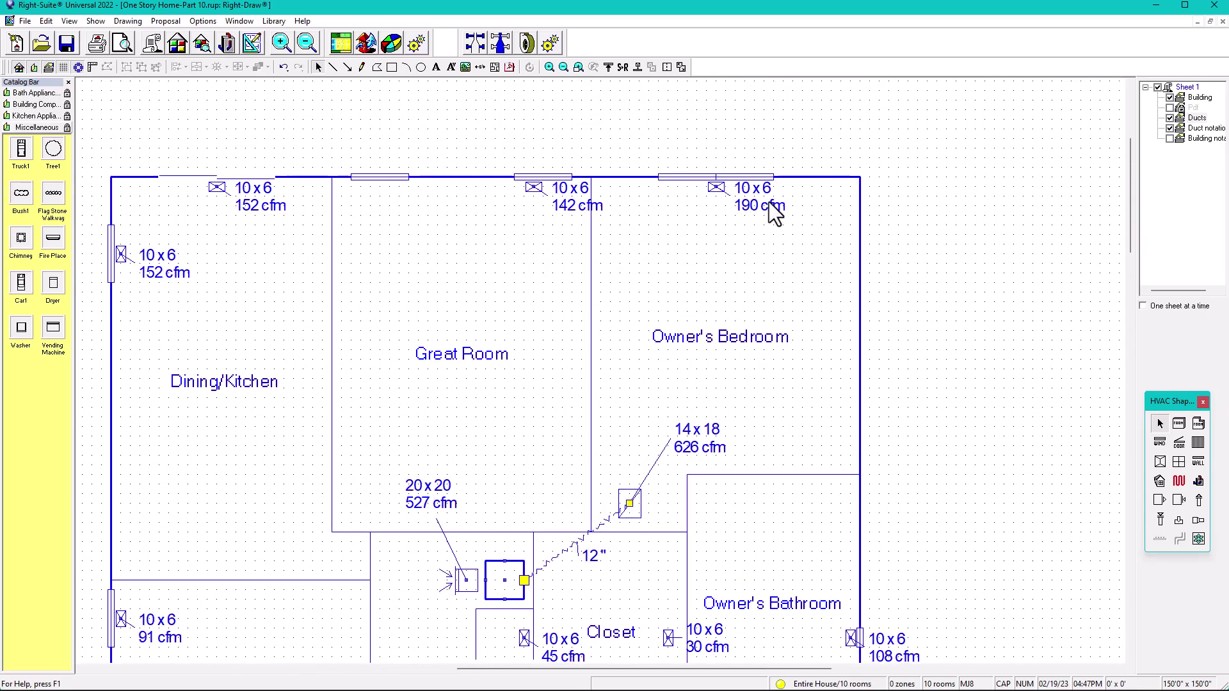
click(721, 188)
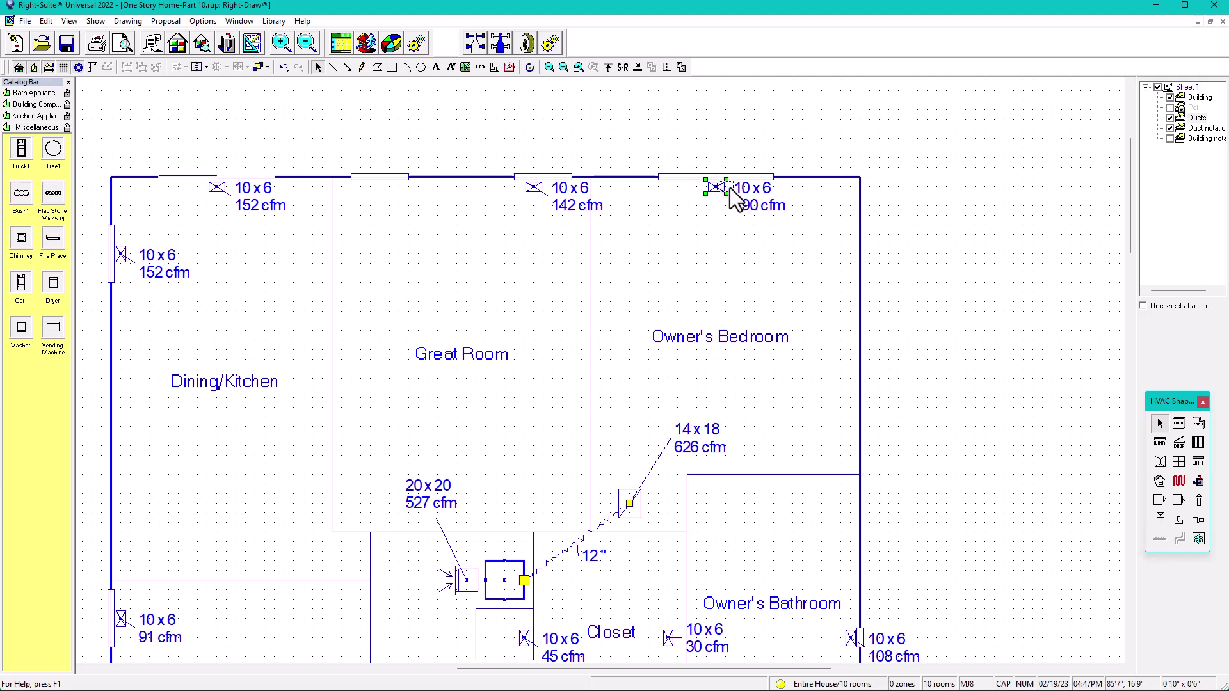
drag(777, 187, 777, 187)
Add a second supply register in the Owner's Bedroom and align it with the left end of the window
click(1158, 499)
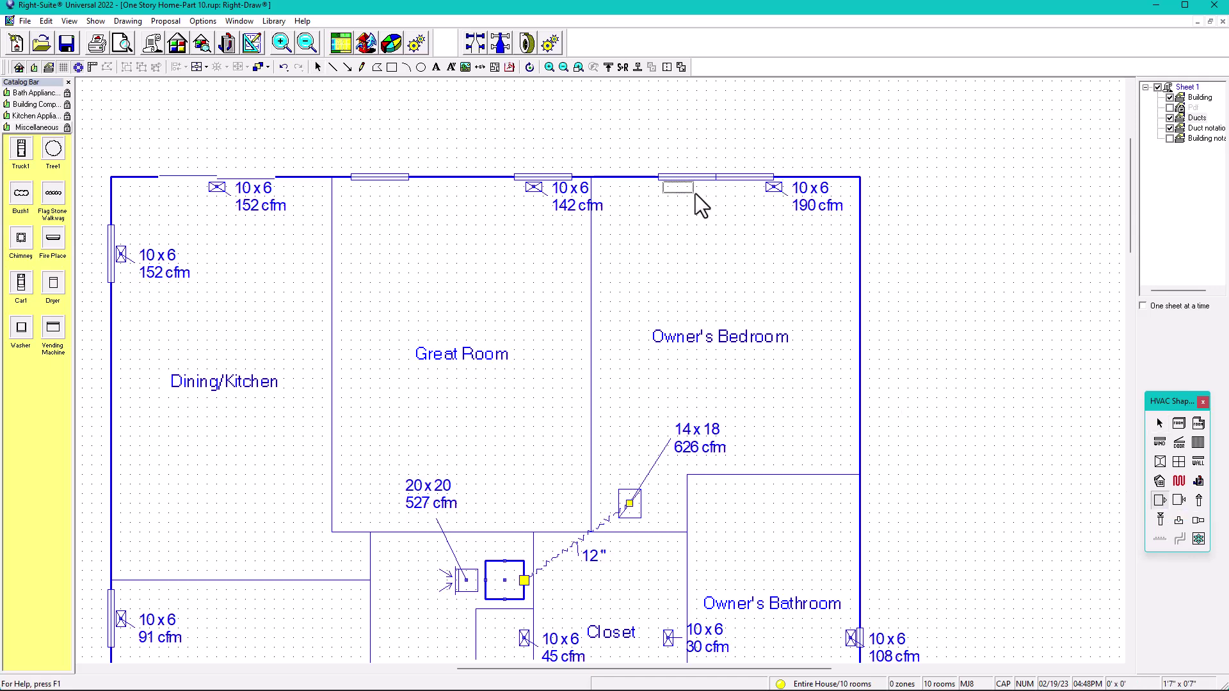
click(697, 194)
click(1160, 423)
drag(676, 190, 667, 190)
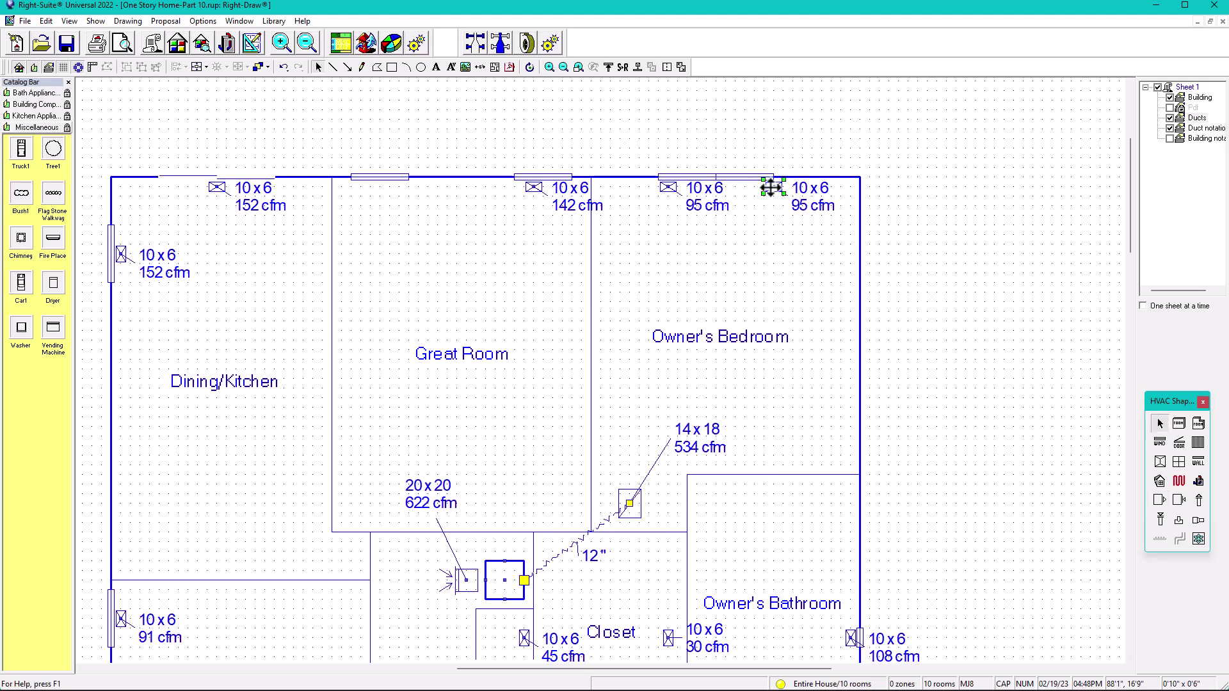
click(973, 198)
scroll(709, 464, down, 3)
drag(709, 463, 735, 301)
scroll(736, 301, up, 1)
scroll(735, 301, down, 1)
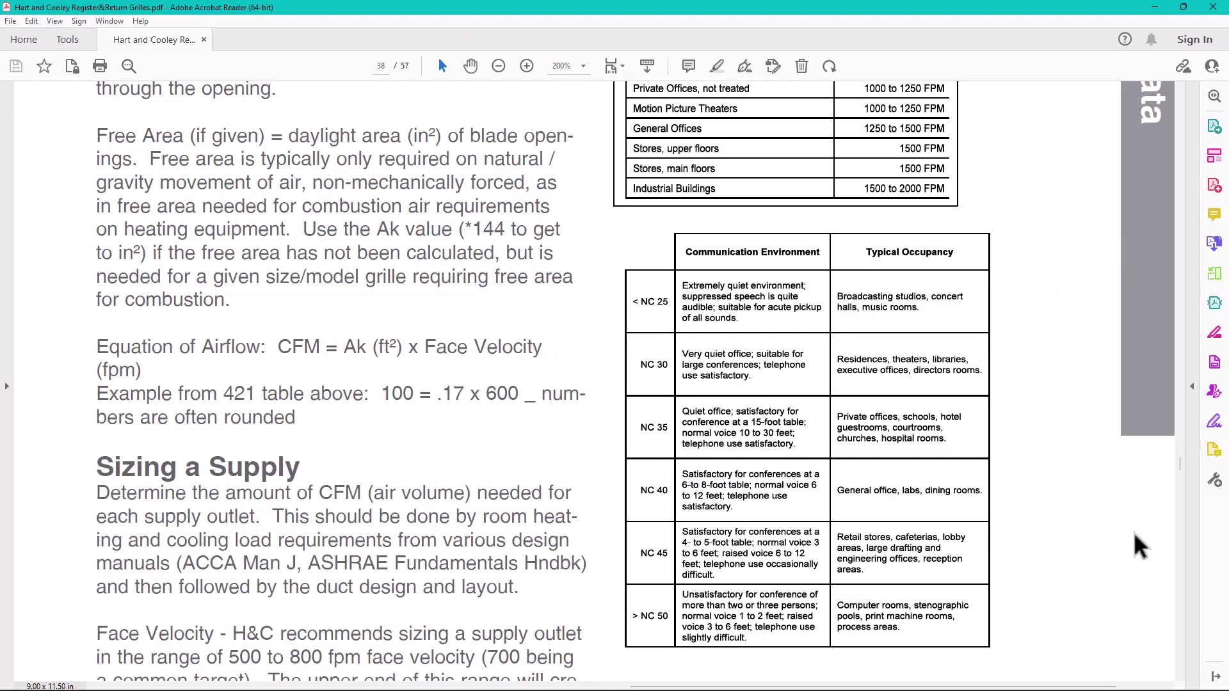
Go to page 23 of the Hart & Cooley catalogue and view the sidewall registers at a reduced zoom
drag(1186, 466, 1182, 92)
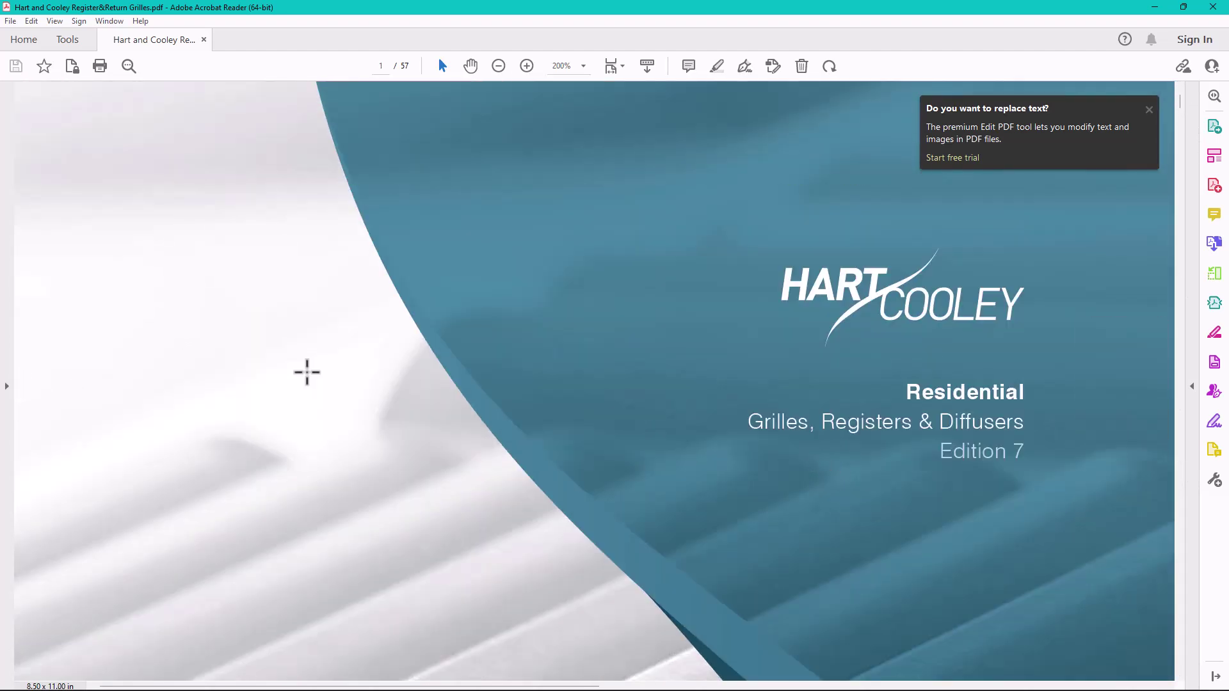
click(384, 68)
text(23)
key(Return)
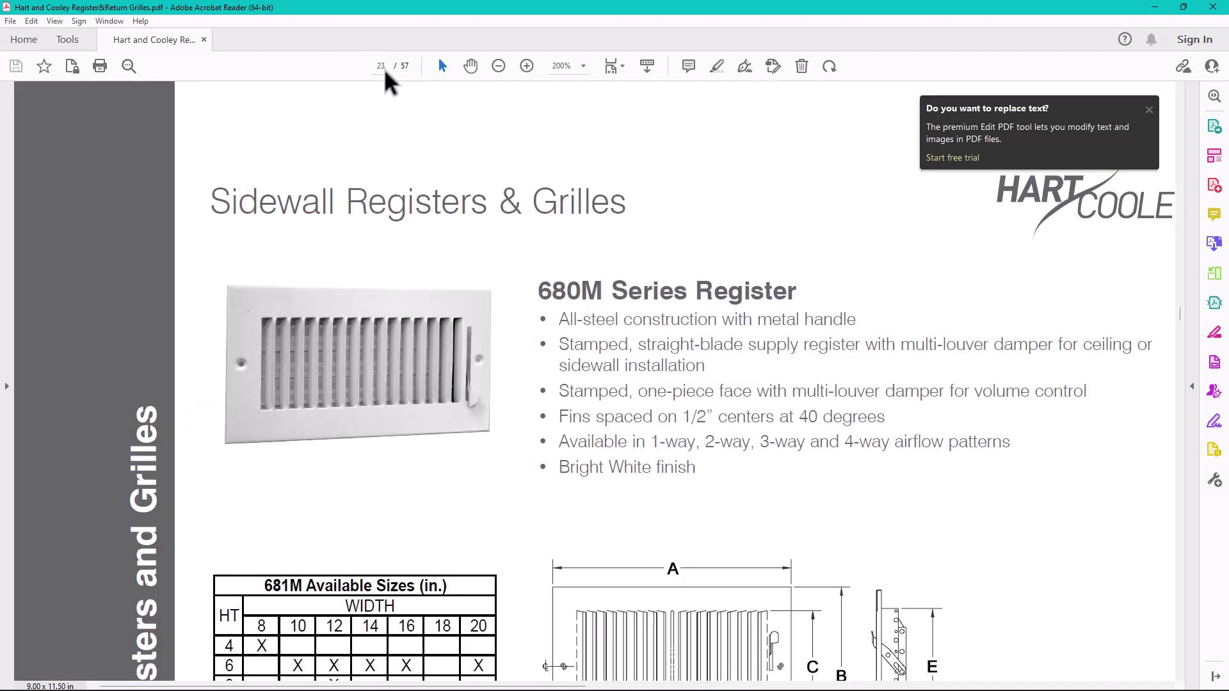
scroll(661, 346, down, 2)
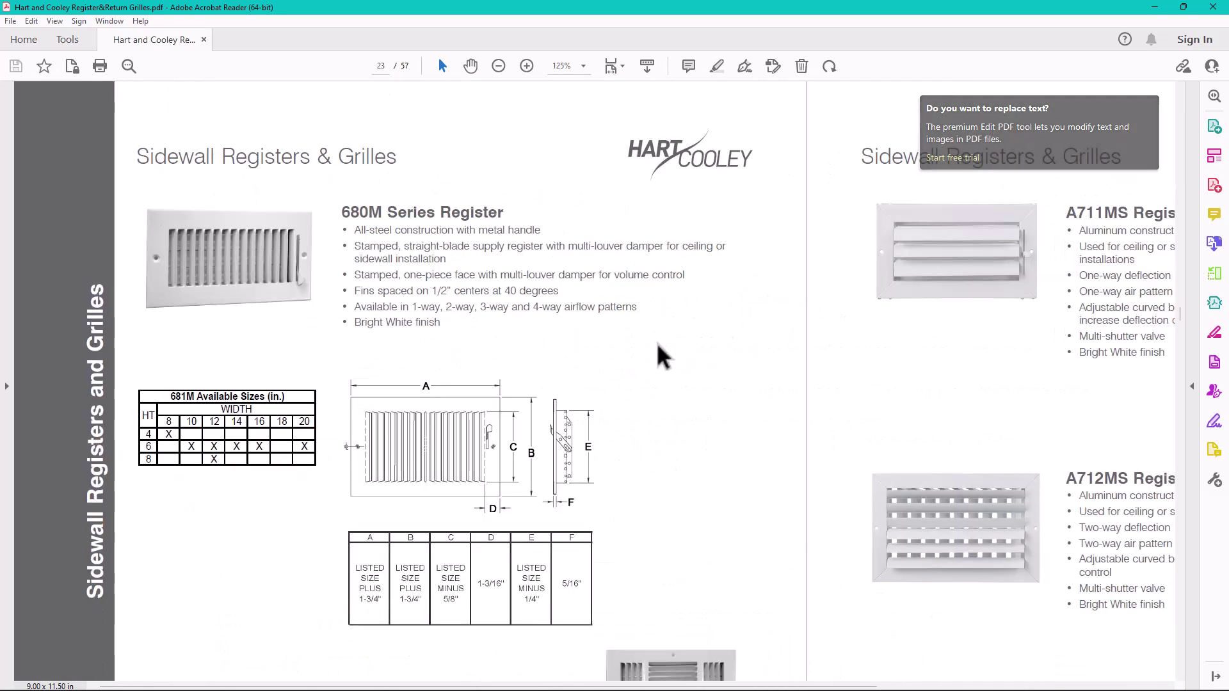
scroll(657, 345, down, 1)
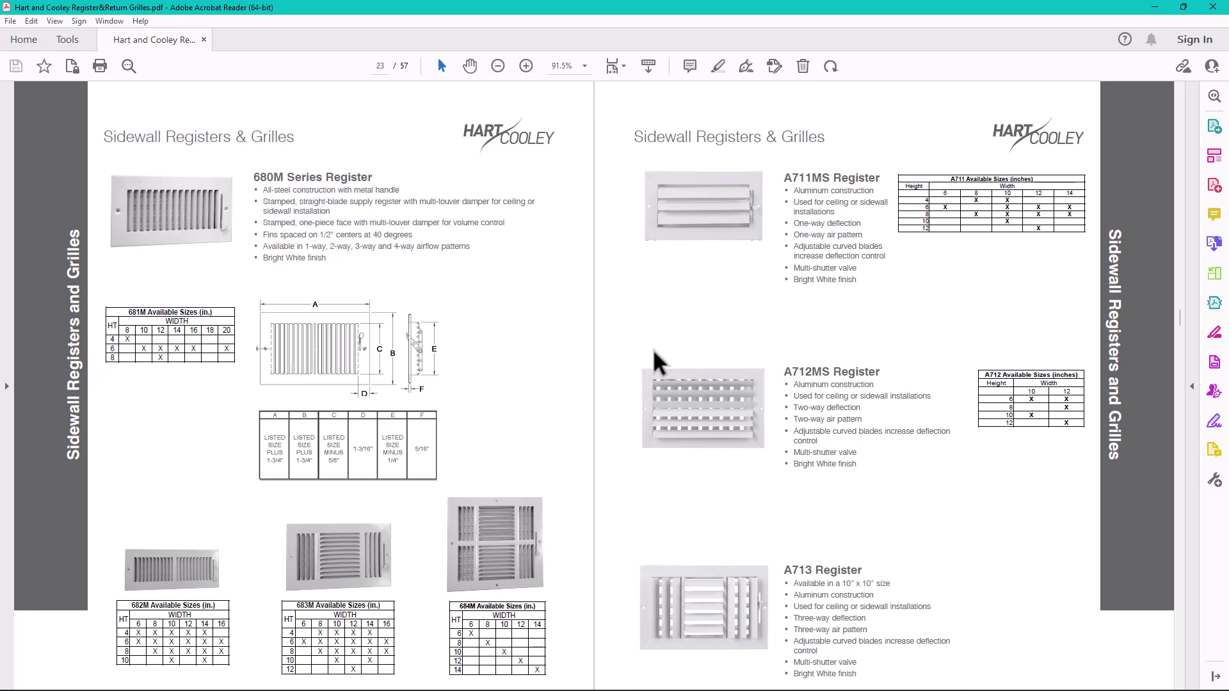
Browse the neighbouring sidewall register pages and find the 682/A682 register on page 22
scroll(654, 350, down, 3)
scroll(659, 363, down, 3)
scroll(657, 357, down, 1)
scroll(654, 350, up, 1)
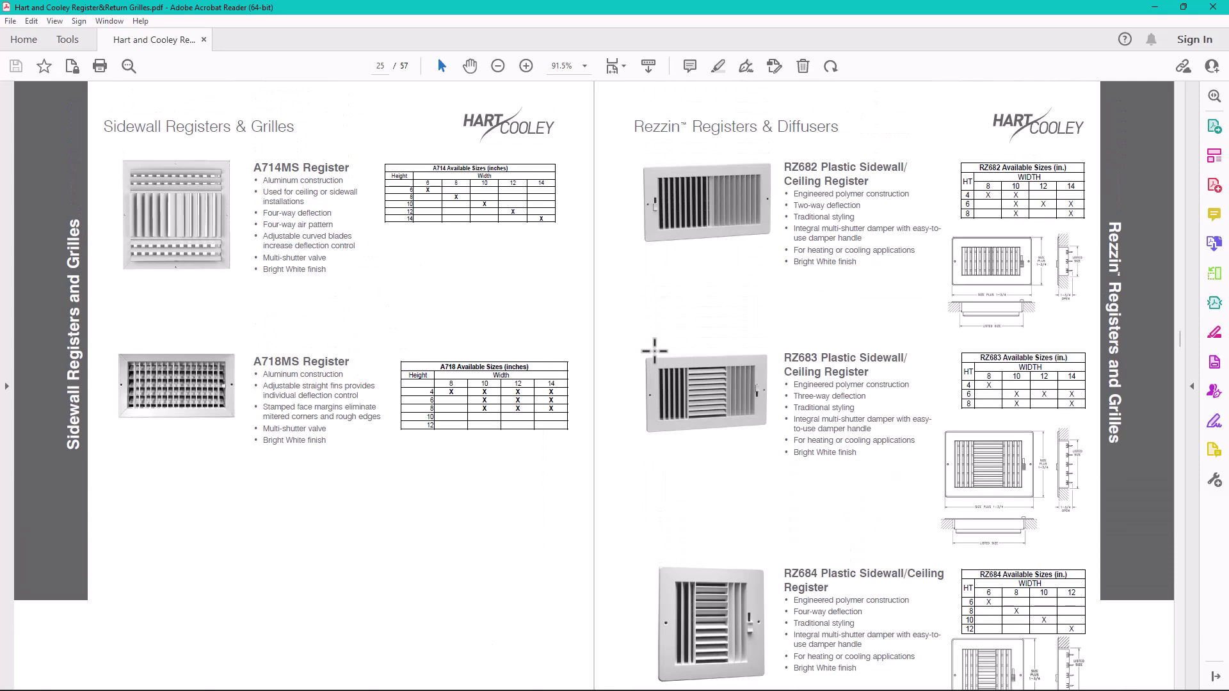
scroll(662, 346, up, 3)
scroll(672, 346, up, 3)
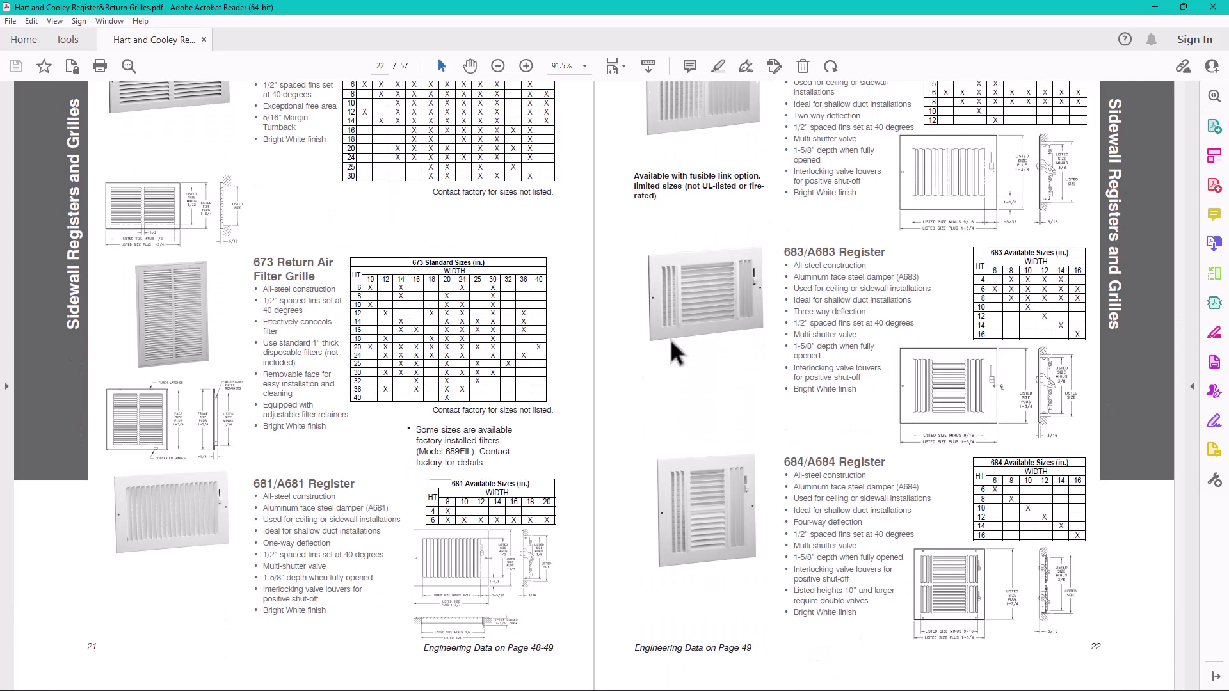
scroll(670, 343, up, 3)
scroll(670, 344, up, 1)
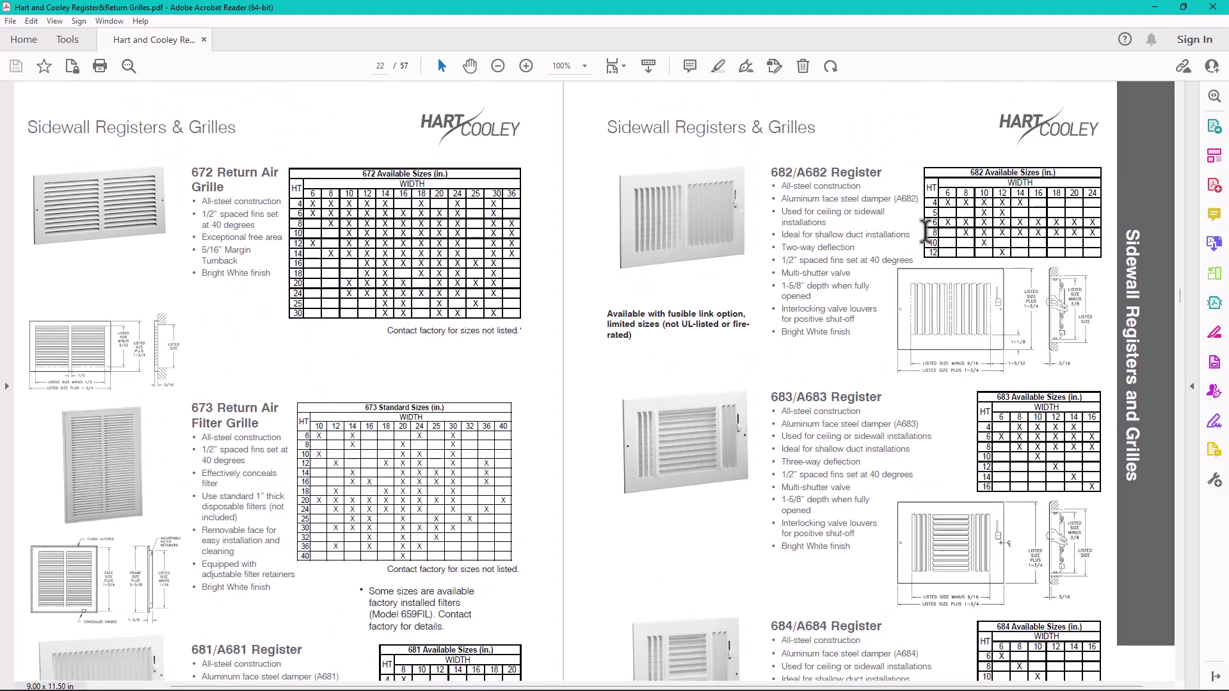
Examine the 682/A682 register's listed features, including its construction, ceiling or sidewall use and two-way deflection
scroll(924, 231, up, 4)
scroll(925, 232, up, 2)
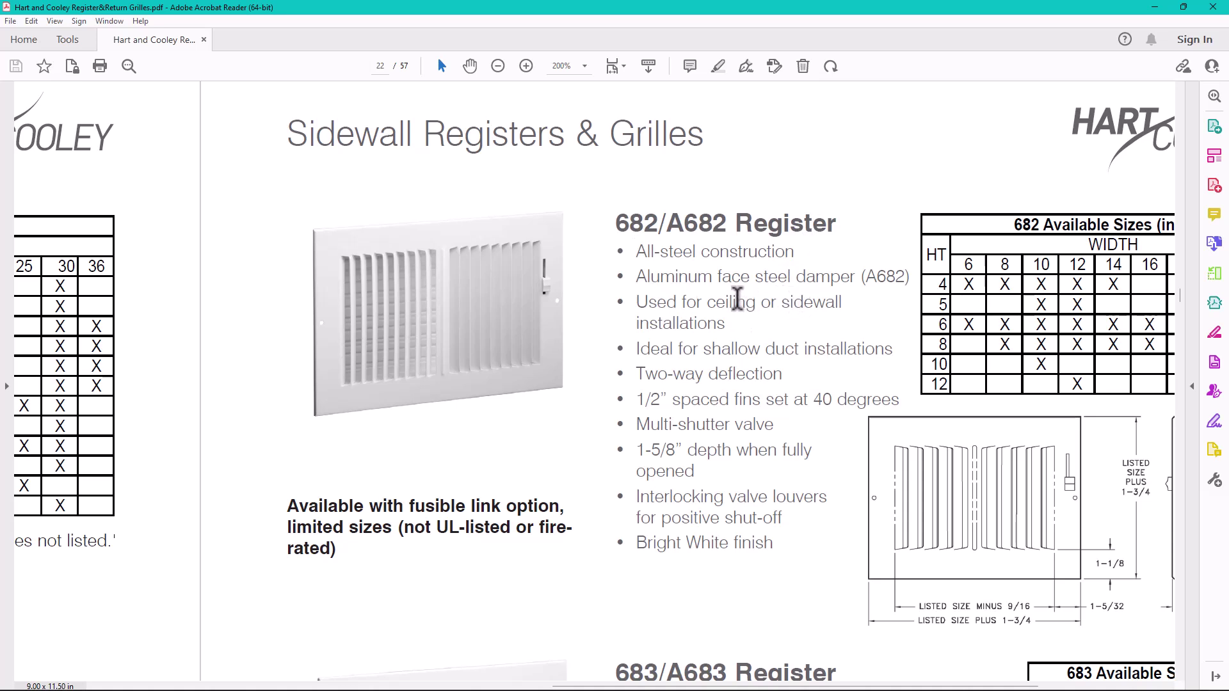
drag(705, 303, 756, 303)
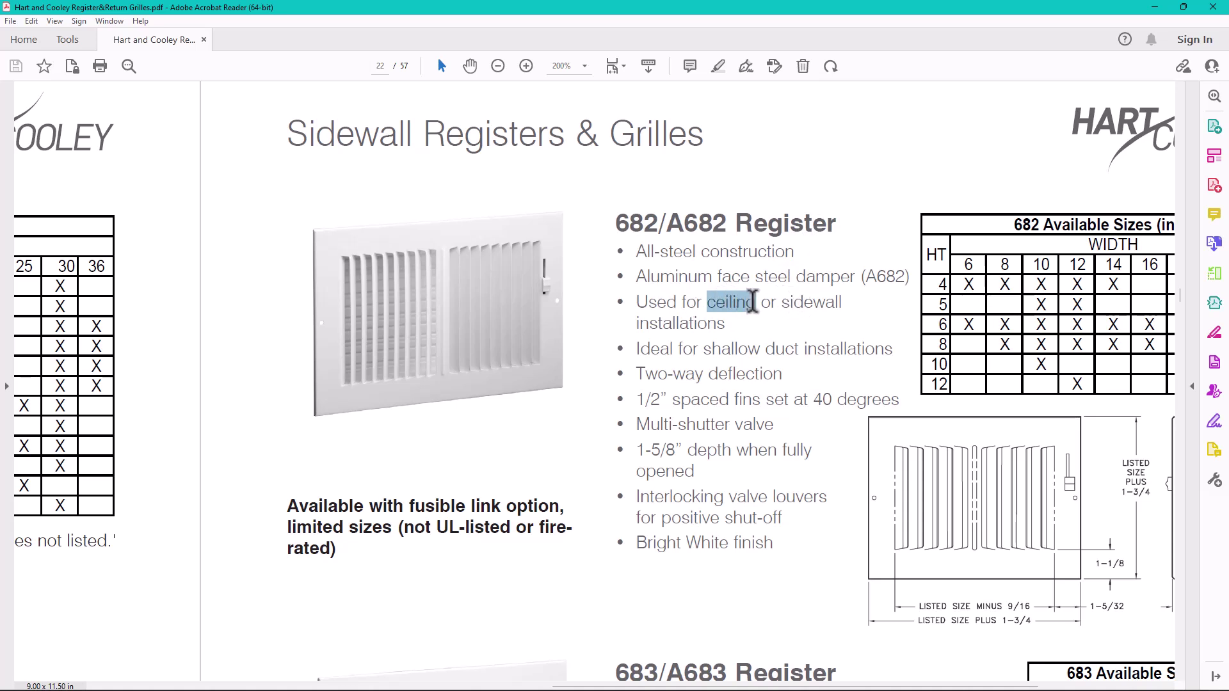
click(677, 276)
drag(646, 251, 702, 249)
click(715, 264)
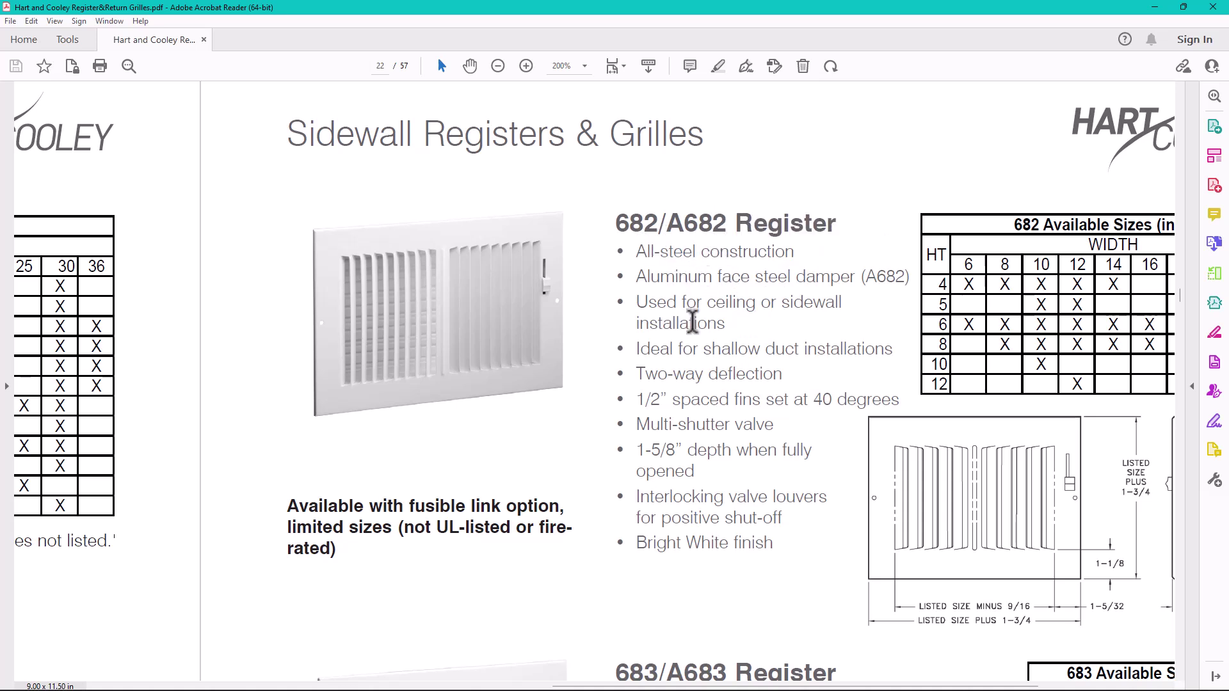
drag(645, 374, 702, 376)
click(635, 374)
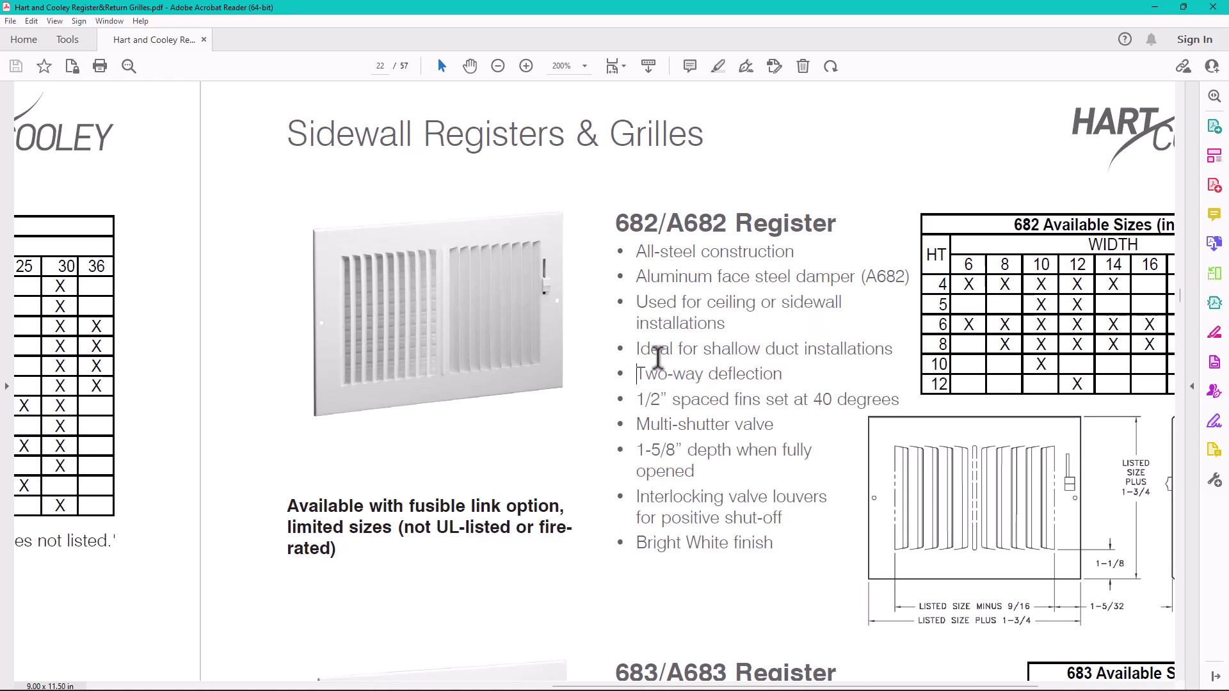
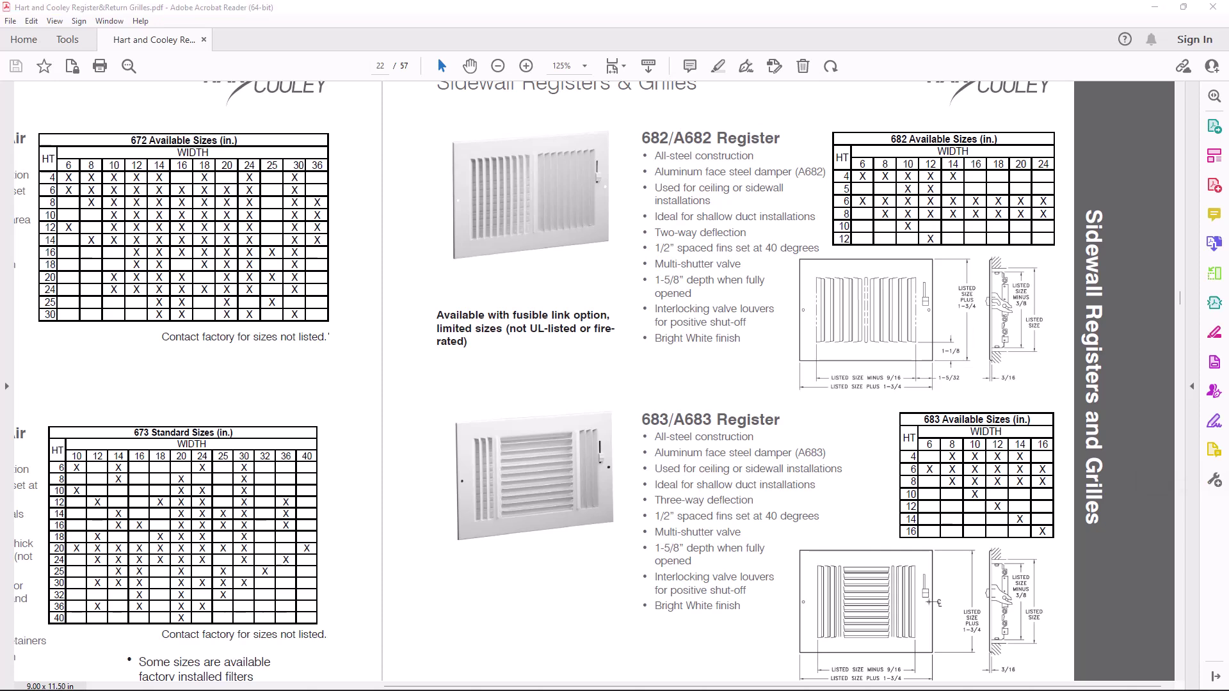
View the Manual D-1.png velocity table beside the catalogue, check the supply outlet face velocity, and minimize the image
drag(1008, 533, 674, 160)
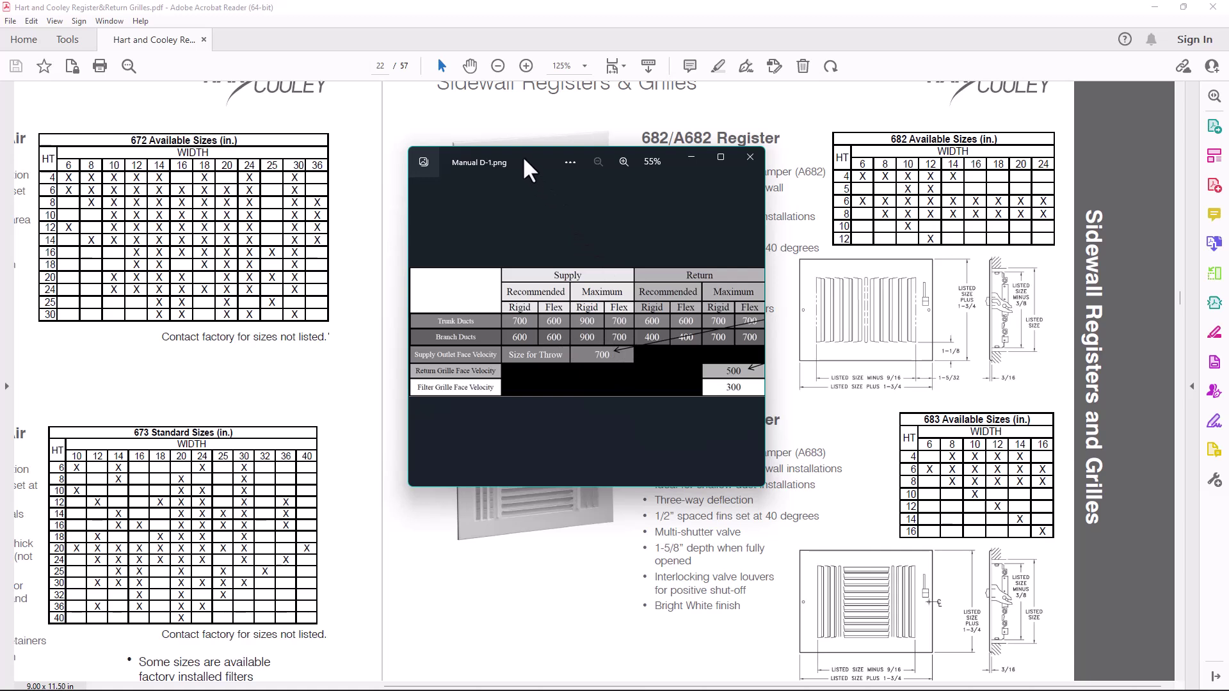
drag(523, 156, 941, 121)
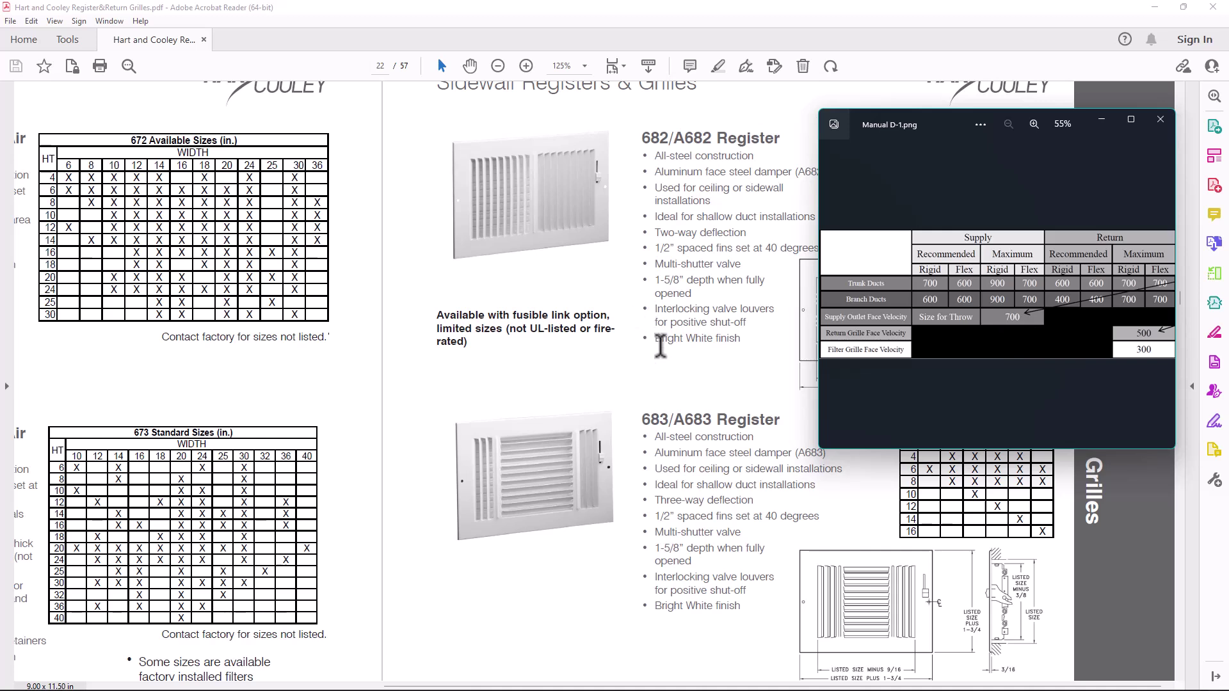
click(636, 298)
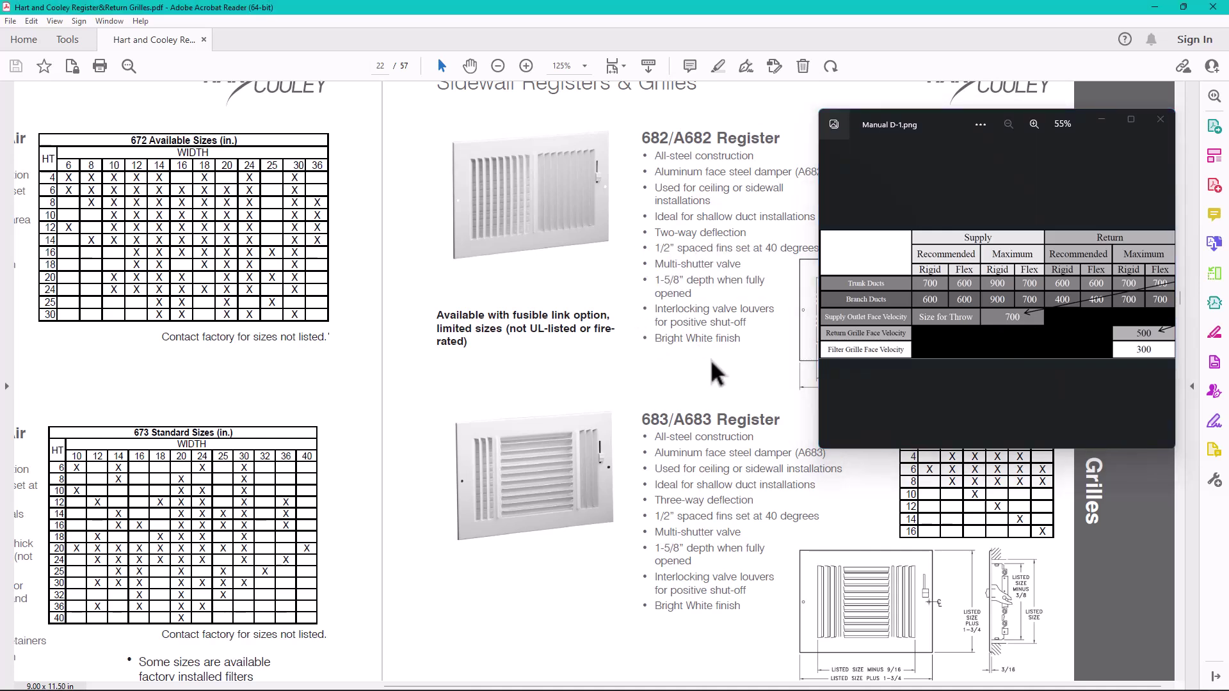
click(1101, 119)
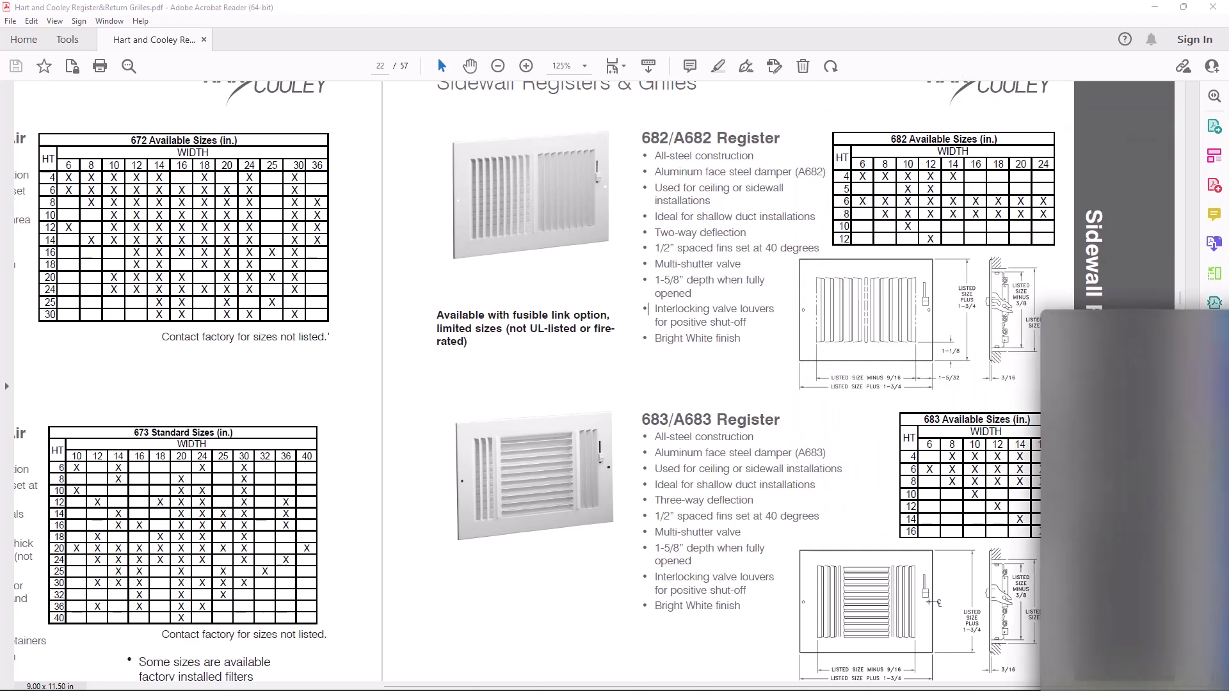
Find the Sizing a Supply section on page 38 and review the recommended face velocity range and common target
scroll(998, 374, down, 2)
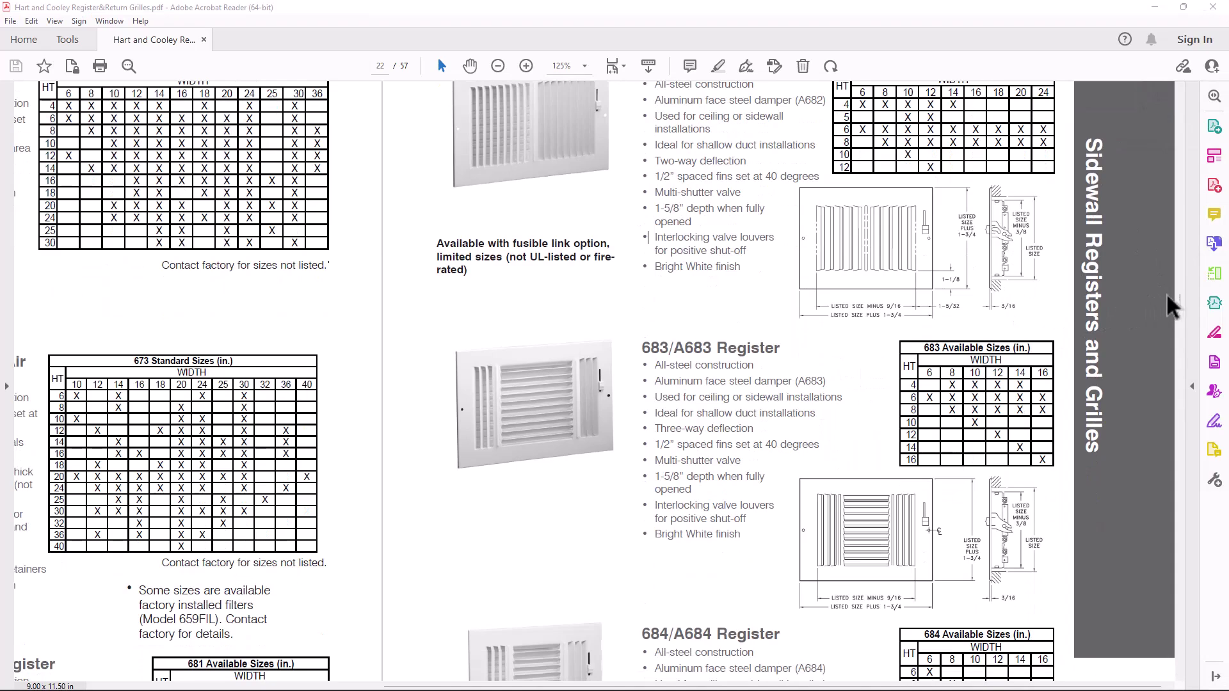
drag(1181, 301, 1142, 473)
scroll(926, 325, up, 3)
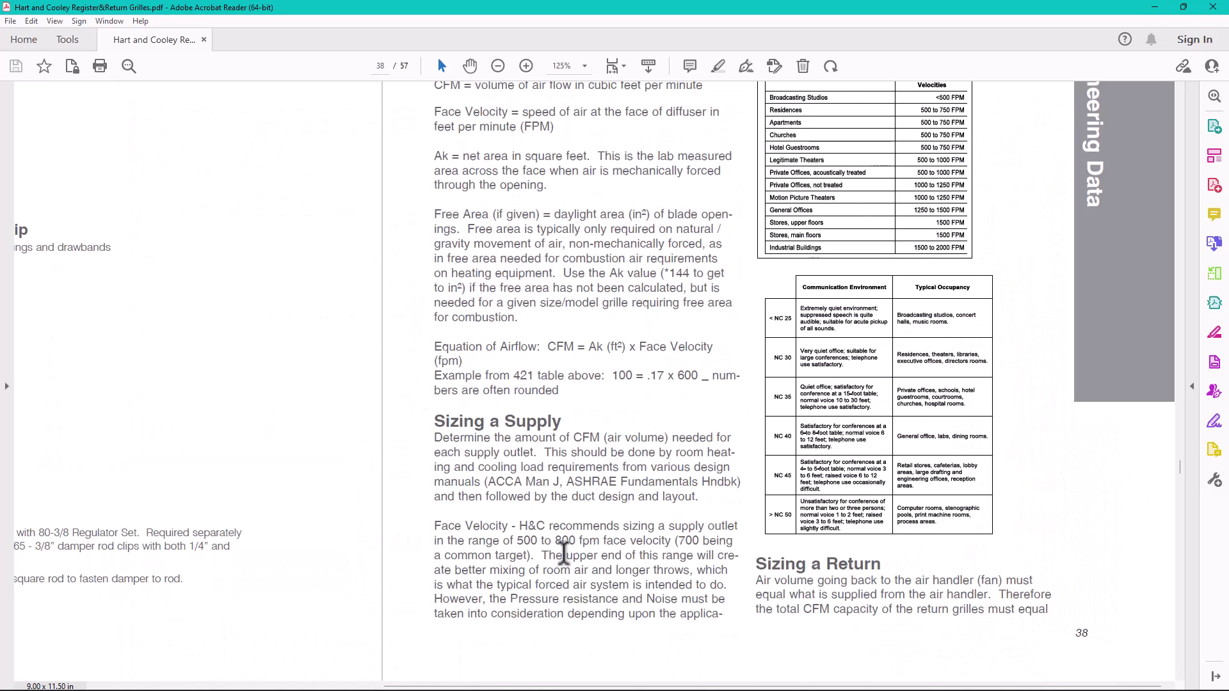
scroll(556, 510, up, 1)
scroll(601, 525, down, 3)
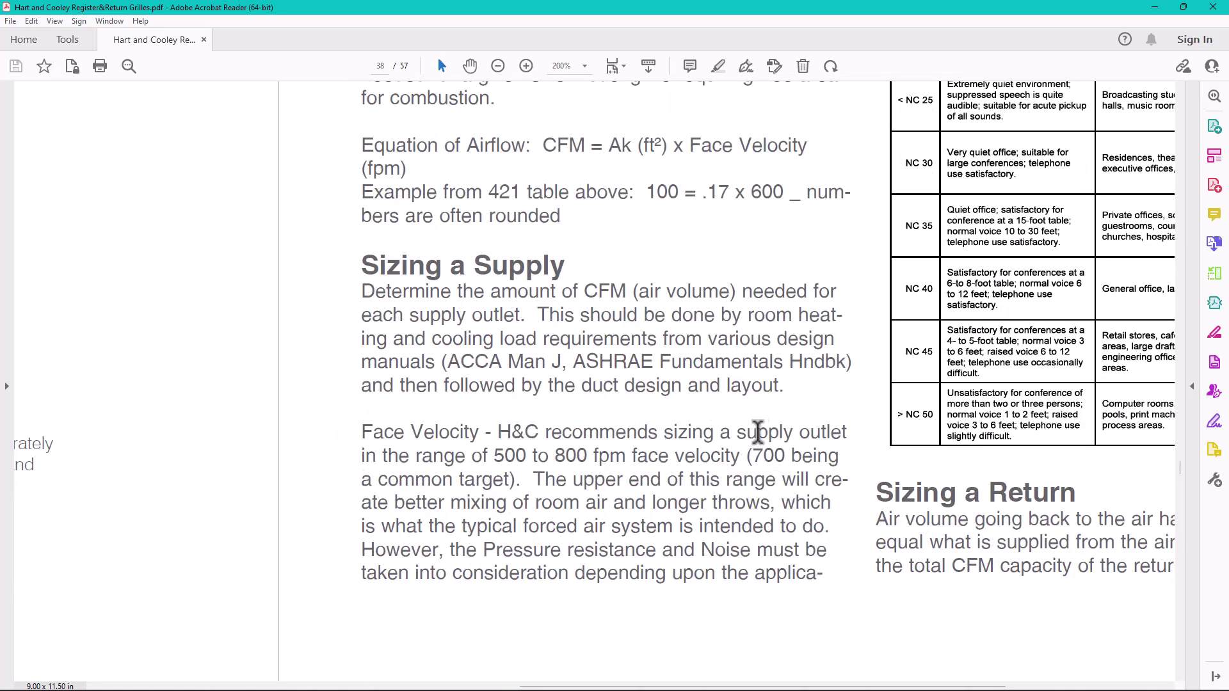
drag(495, 455, 582, 459)
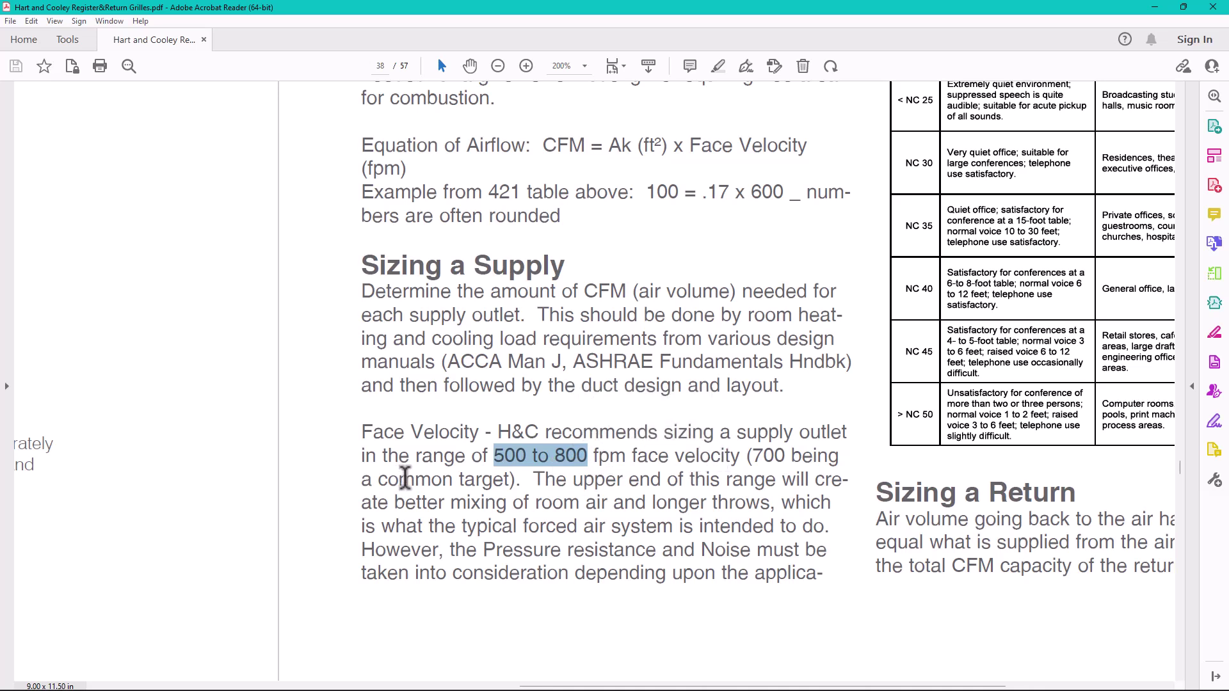
drag(380, 480, 509, 480)
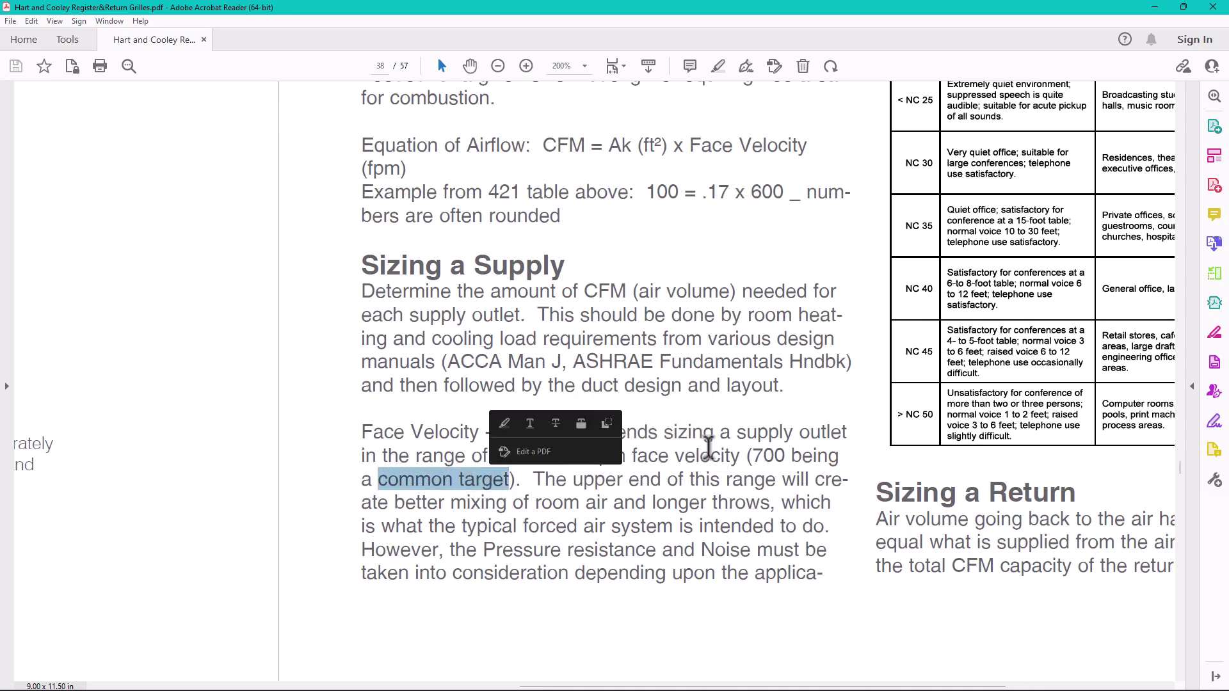
double_click(782, 456)
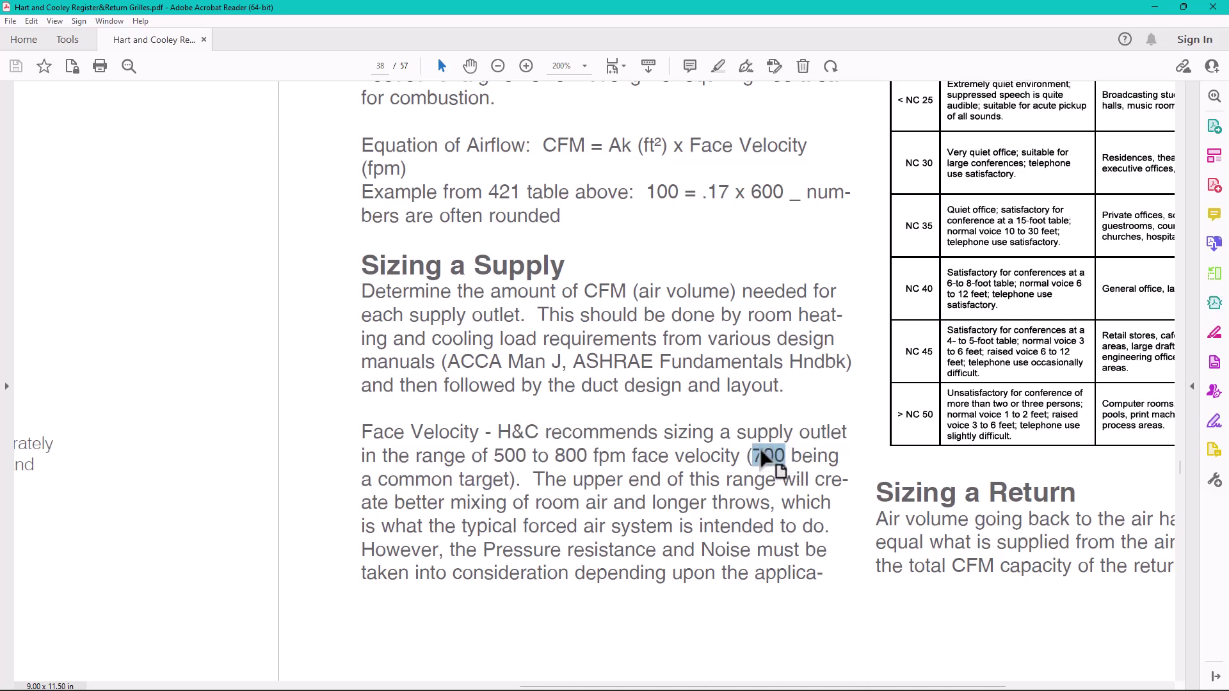
Go to page 48 of the catalogue and bring the full 682 Two-Way Sidewall/Ceiling Register table into view
click(383, 66)
text(48)
key(Return)
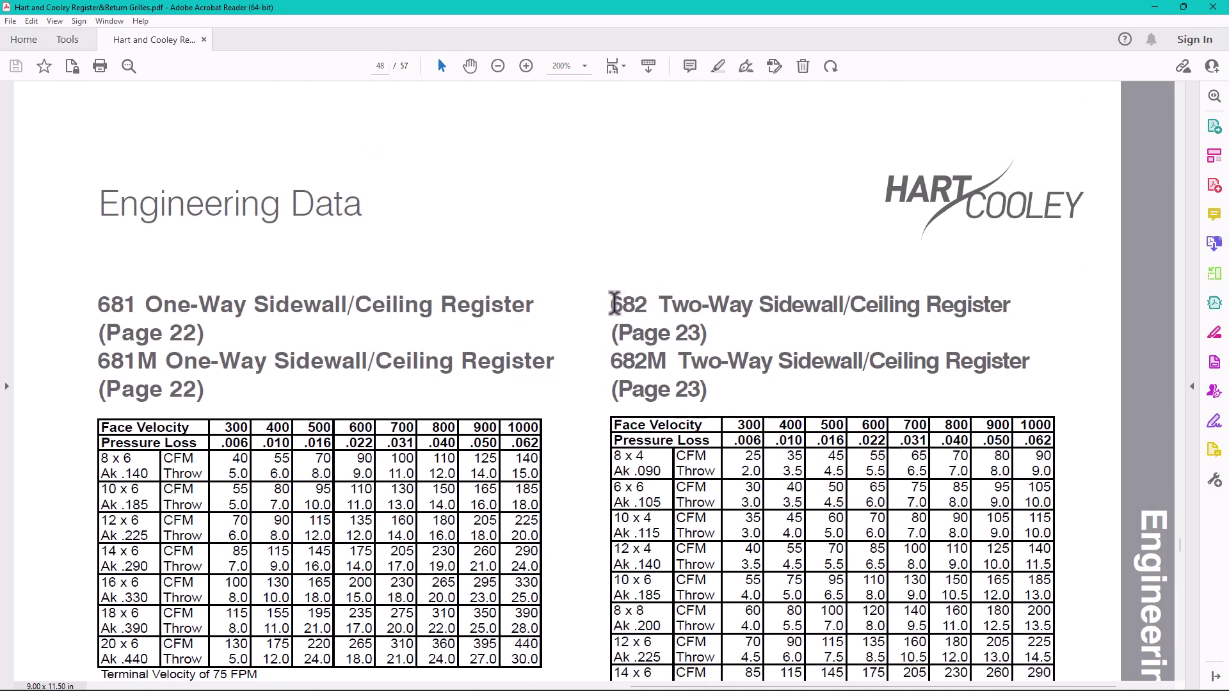
drag(612, 302, 736, 387)
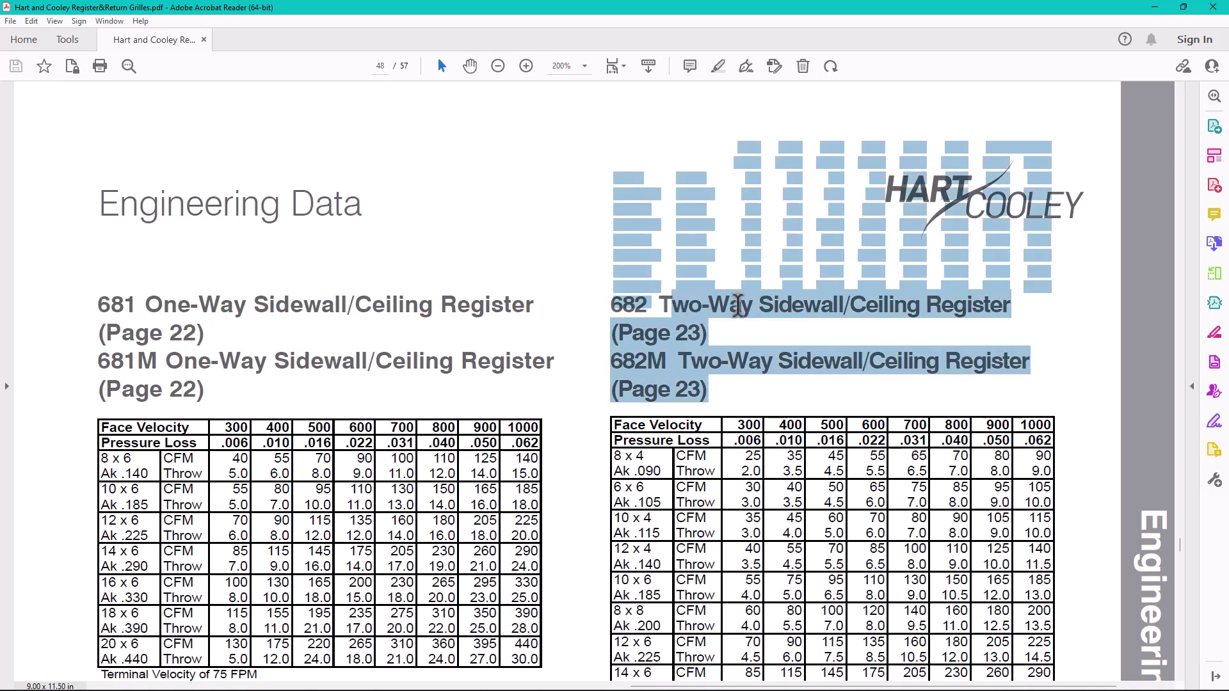
click(814, 332)
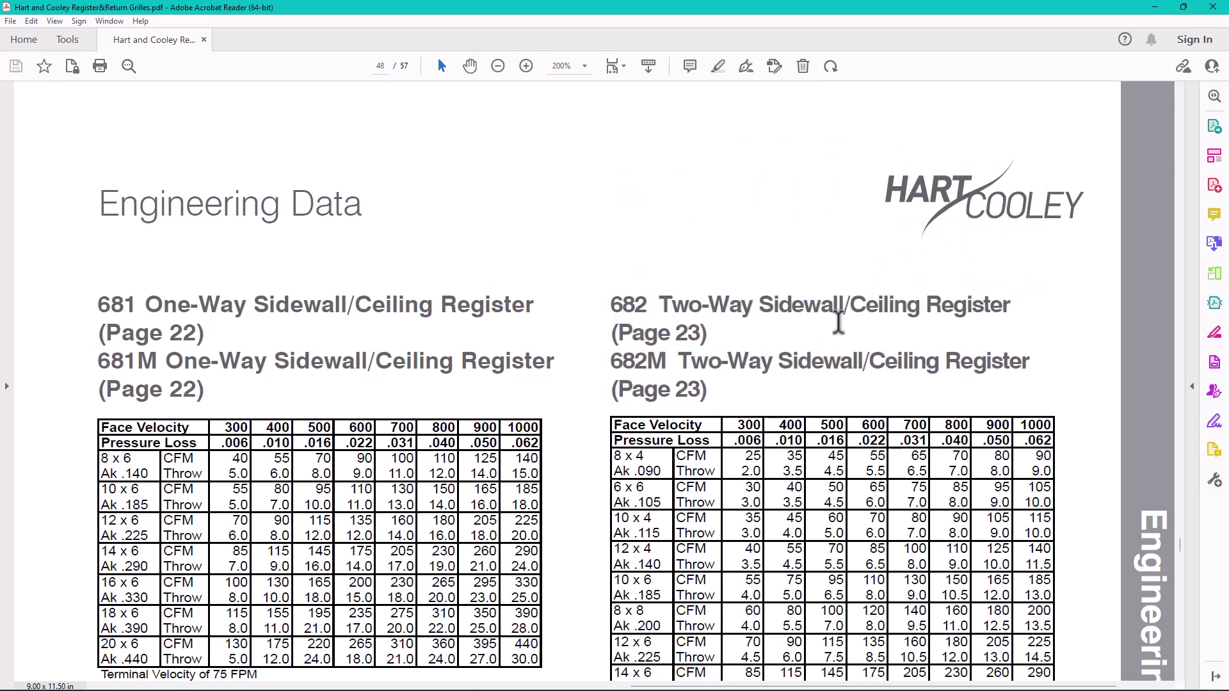
scroll(750, 390, down, 6)
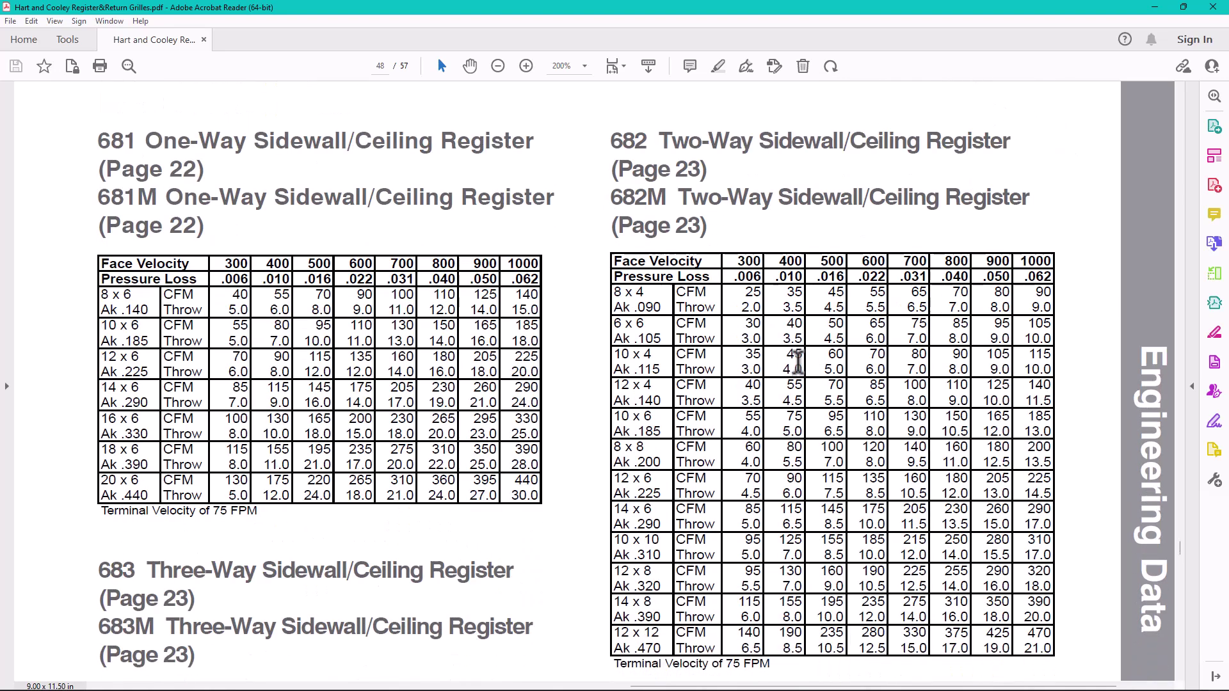
scroll(1011, 311, up, 1)
scroll(1008, 311, down, 2)
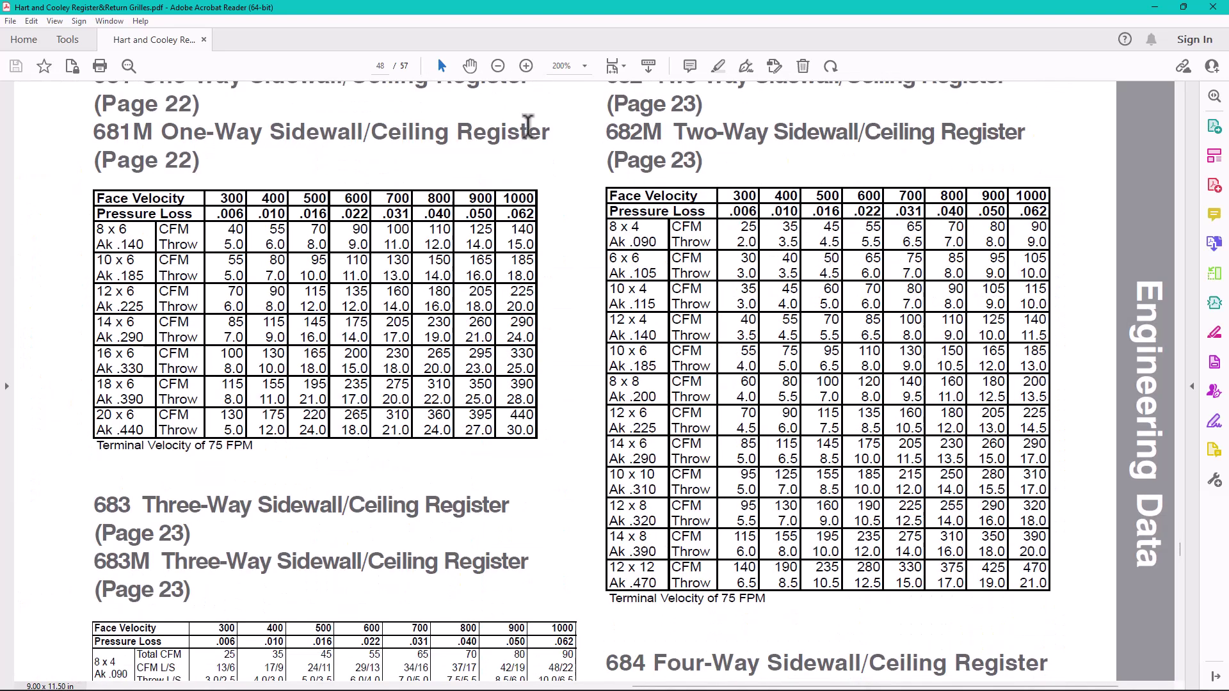
Set the zoom to 210% and examine the 700 face velocity column of the 682 register table
click(560, 67)
text(210)
key(Return)
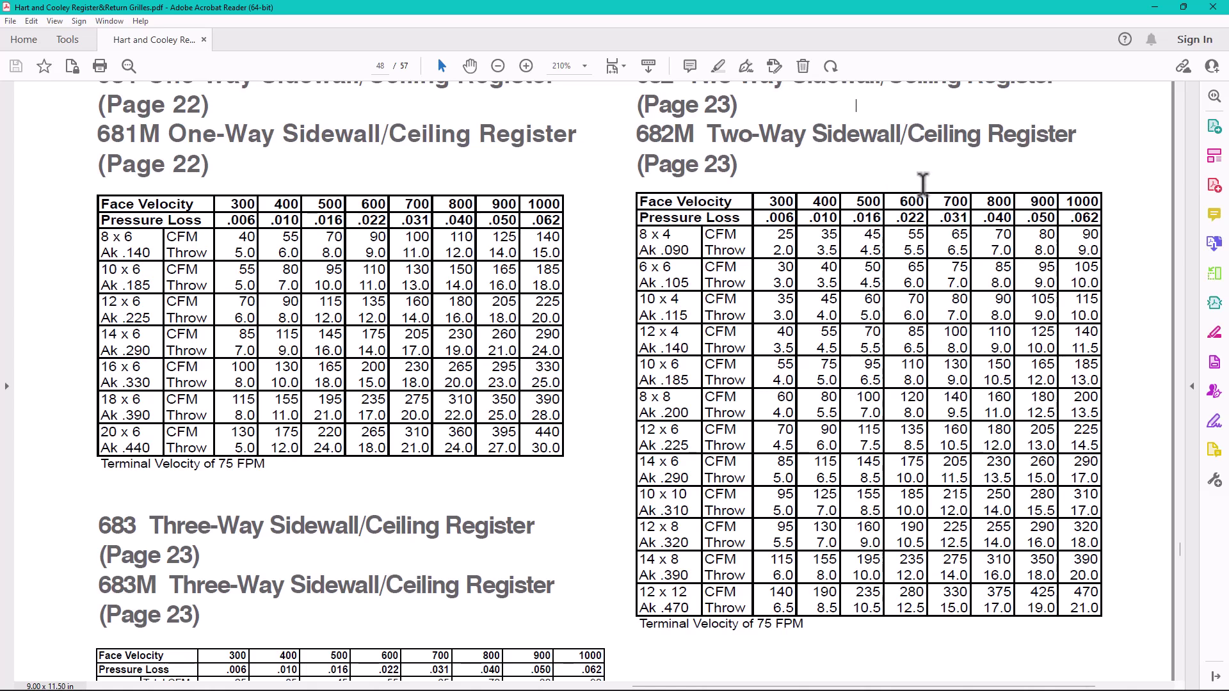
drag(922, 185, 970, 204)
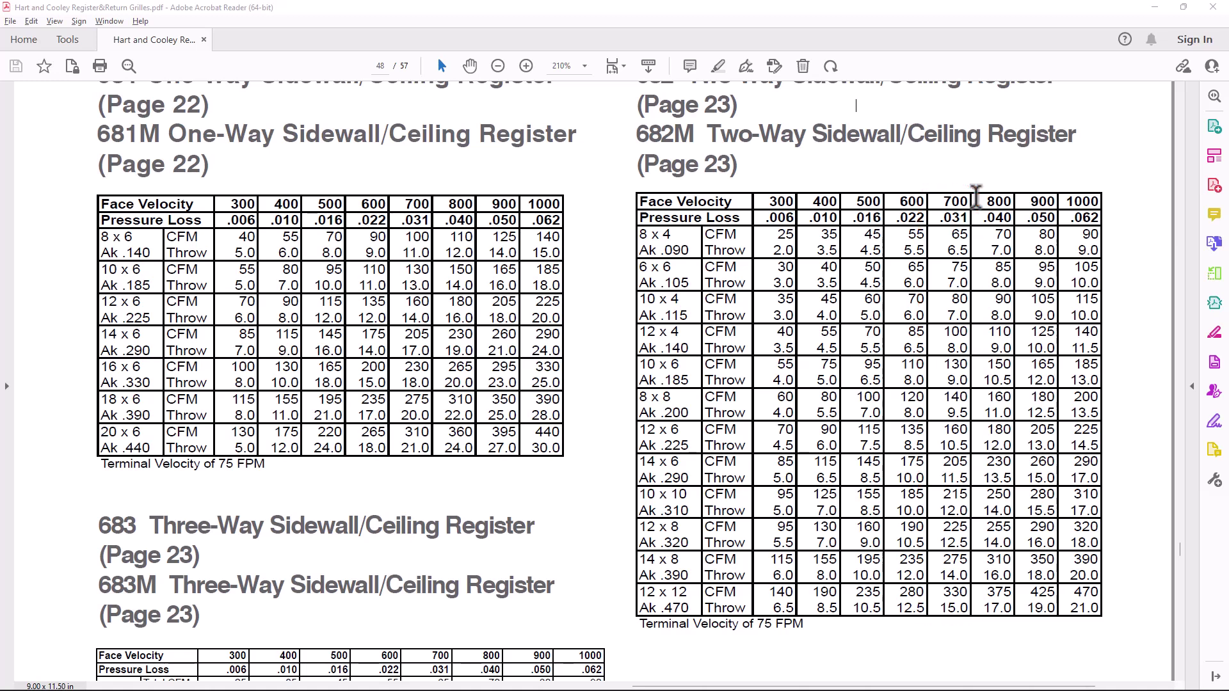
Switch to Right-Suite Universal and check the airflow of the two Owner's Bedroom supply registers
key(alt+Tab)
scroll(749, 126, up, 3)
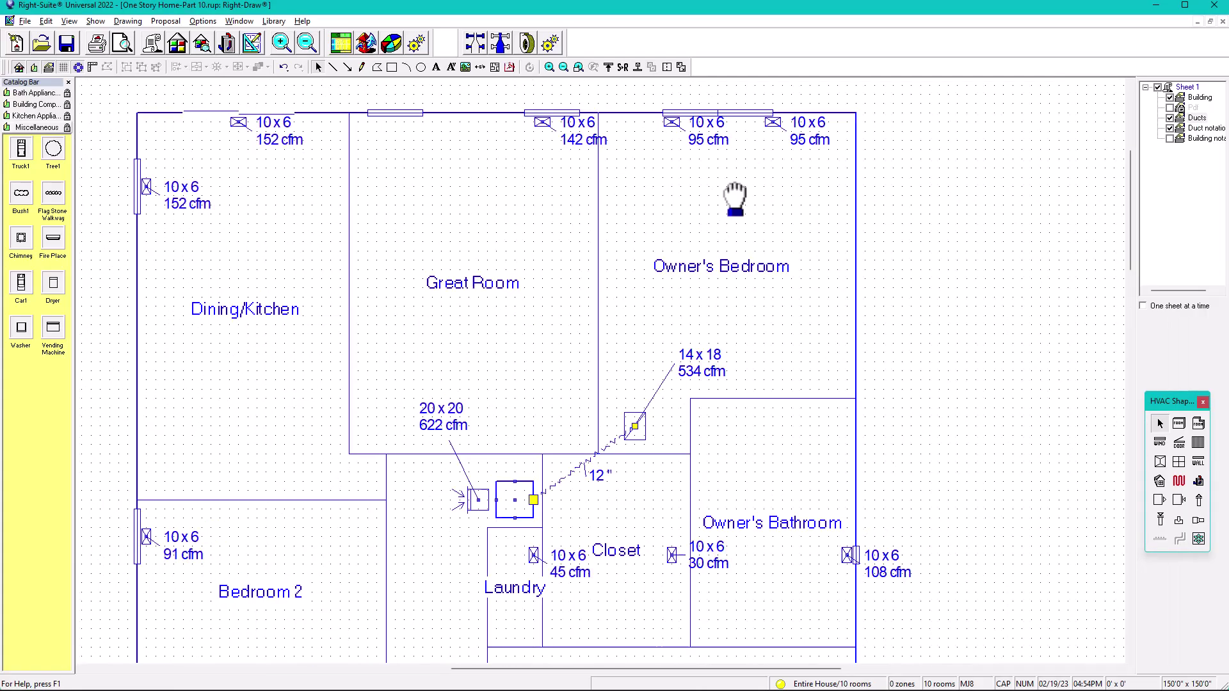
drag(762, 221, 726, 228)
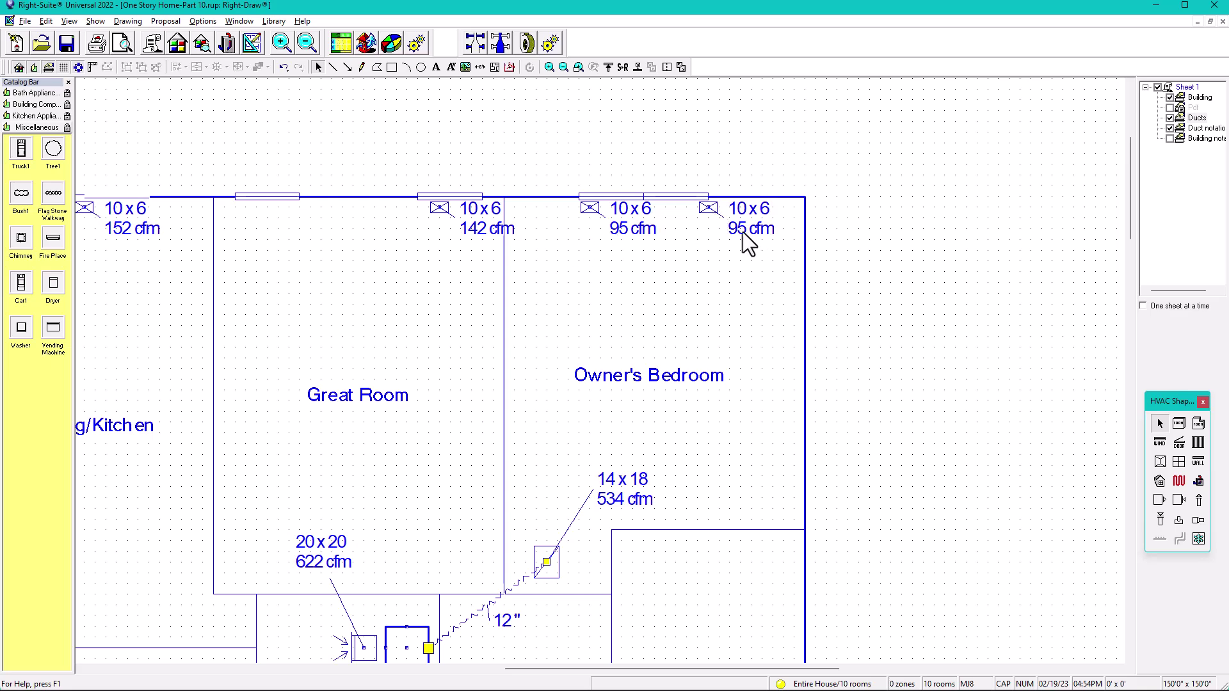
Switch back to the PDF catalogue and look up the 682 register size for 95 cfm at 700 face velocity
key(alt+Tab)
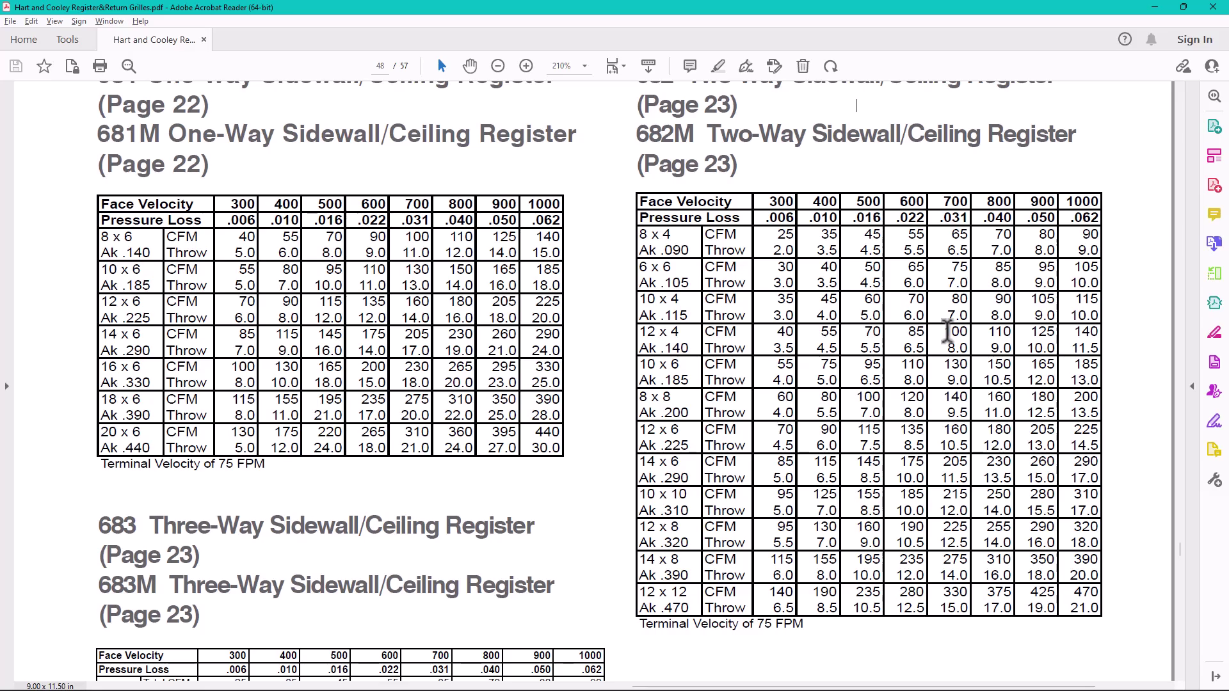
key(alt+Tab)
key(alt+Tab)
drag(955, 331, 968, 331)
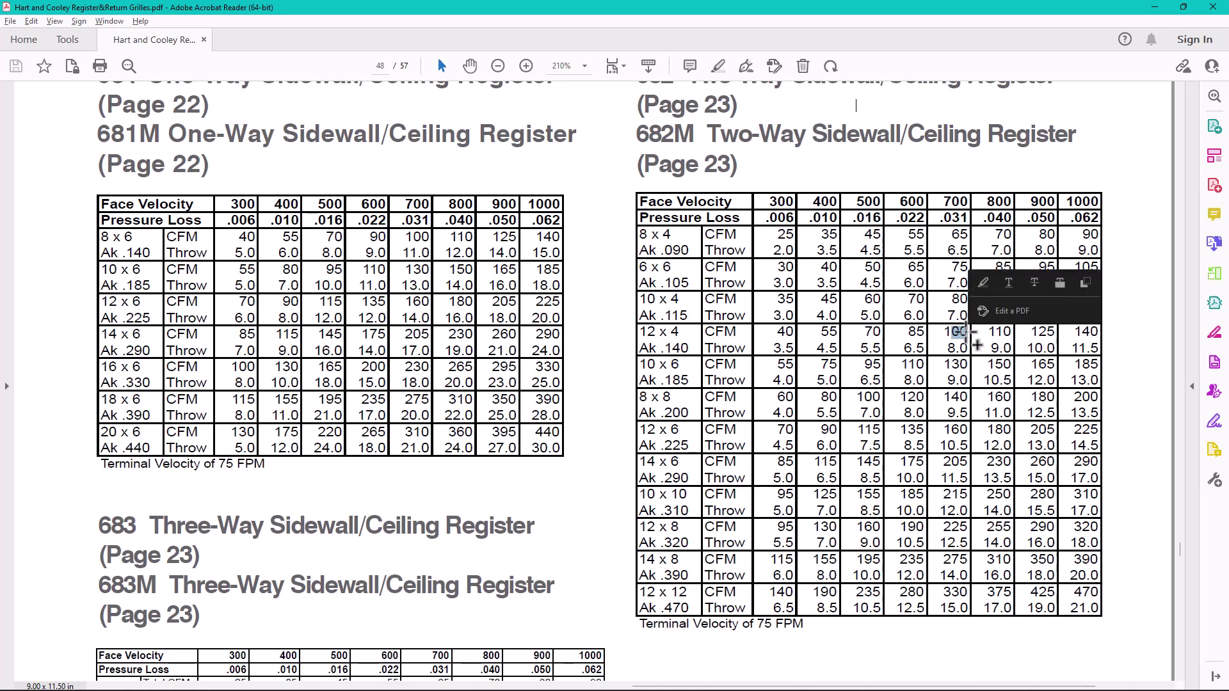
click(977, 349)
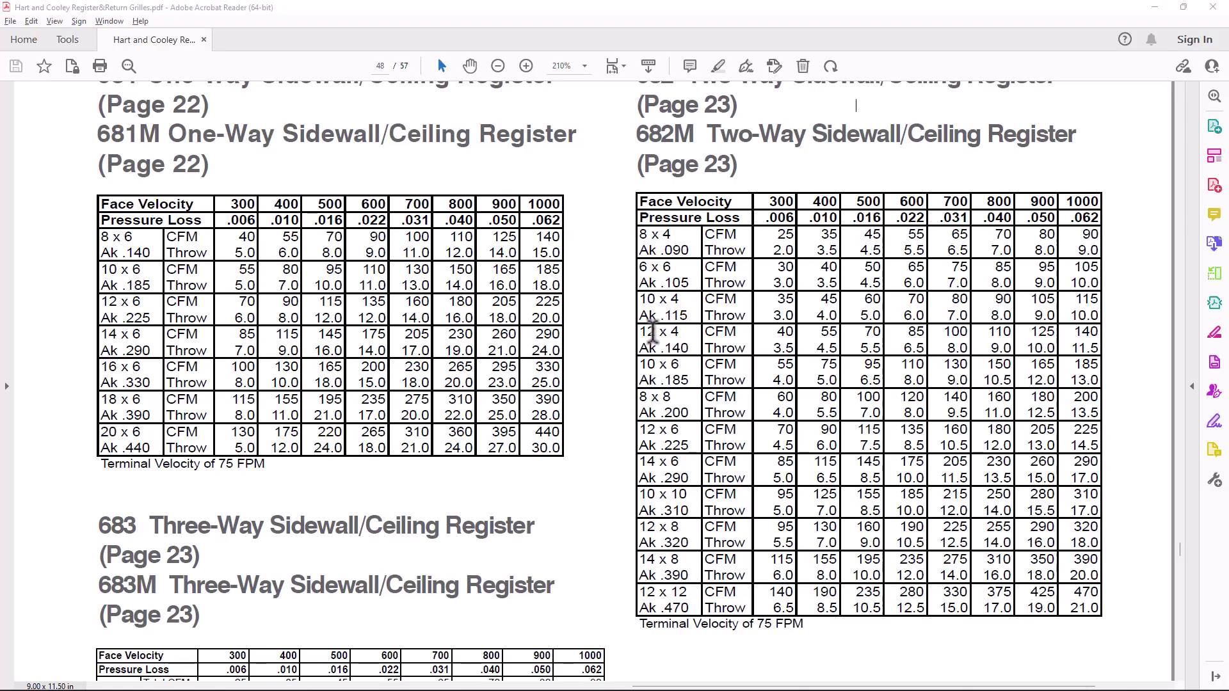
Switch to Right-Suite Universal and set the height of both Owner's Bedroom supply registers to 4 in
key(alt+Tab)
double_click(704, 210)
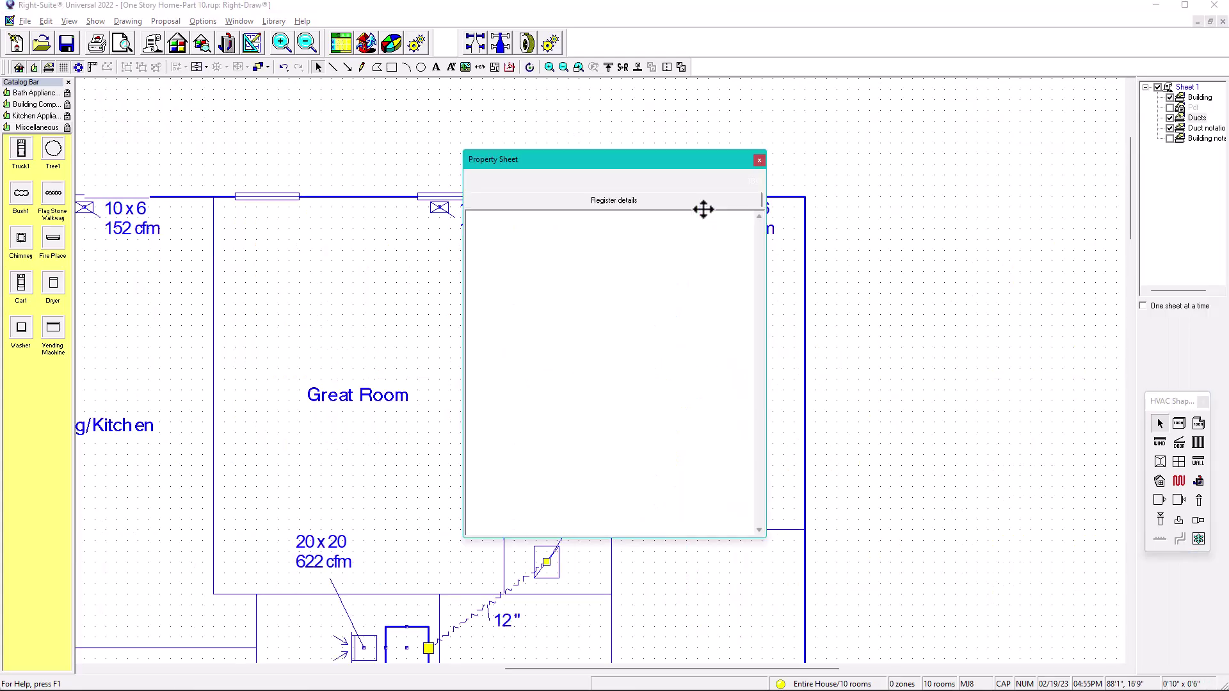
click(588, 340)
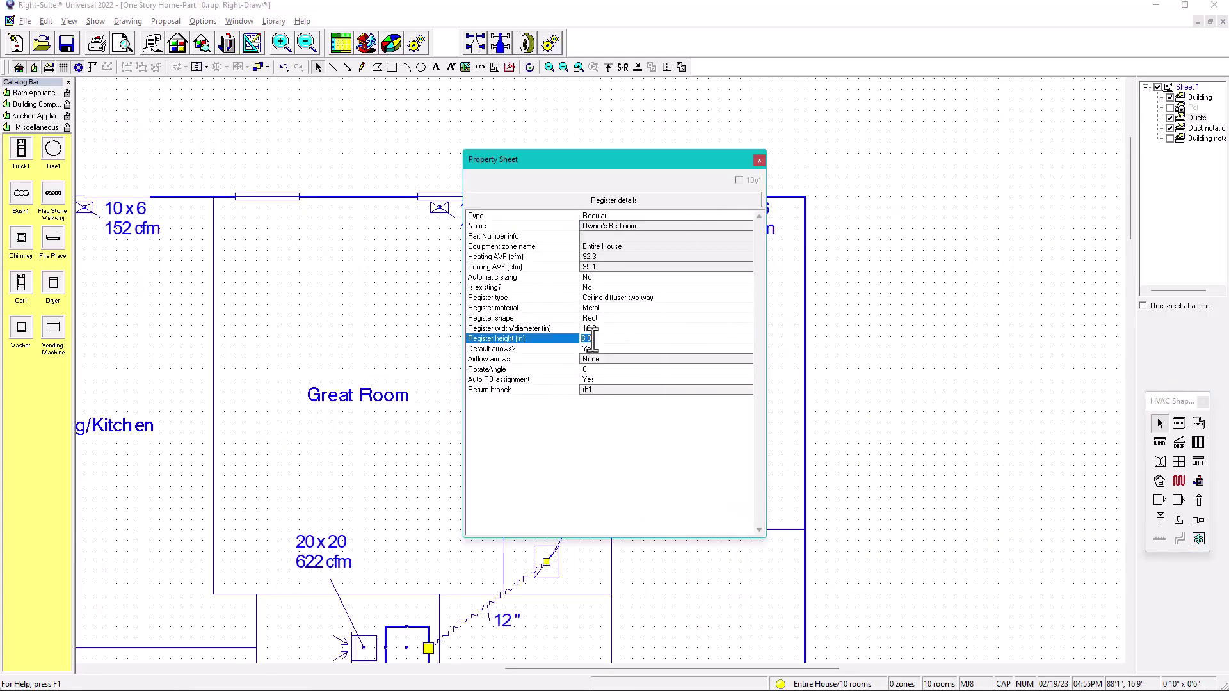
text(4)
click(758, 160)
double_click(590, 209)
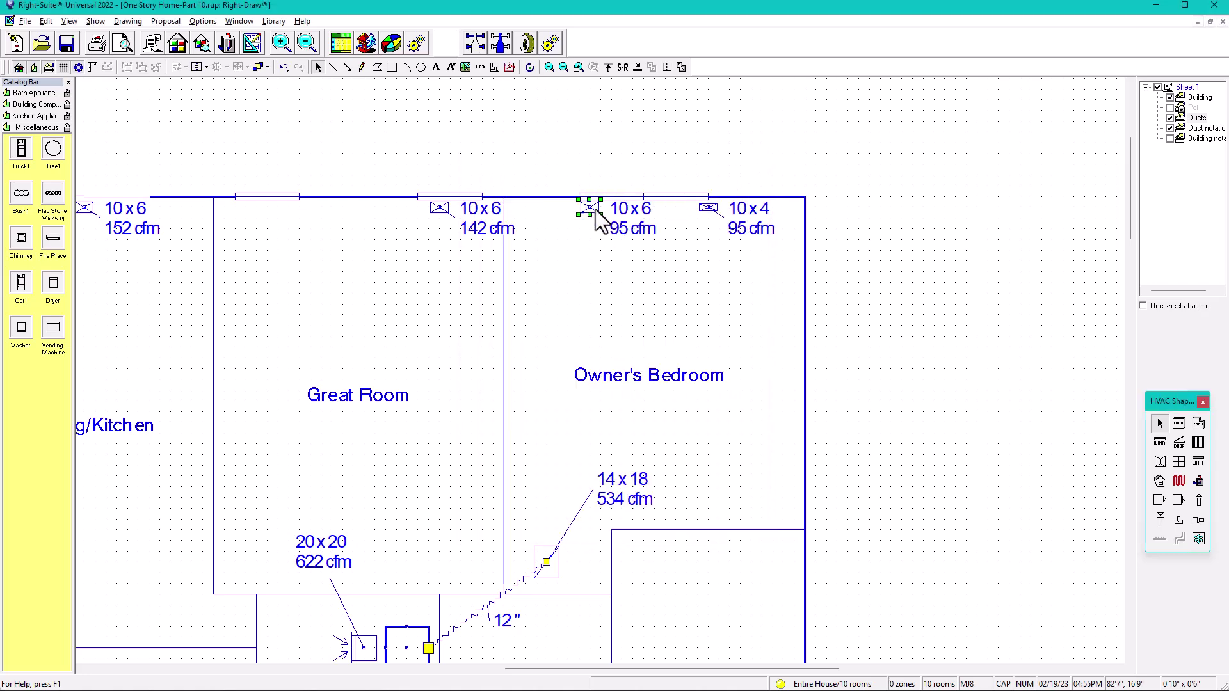
click(588, 339)
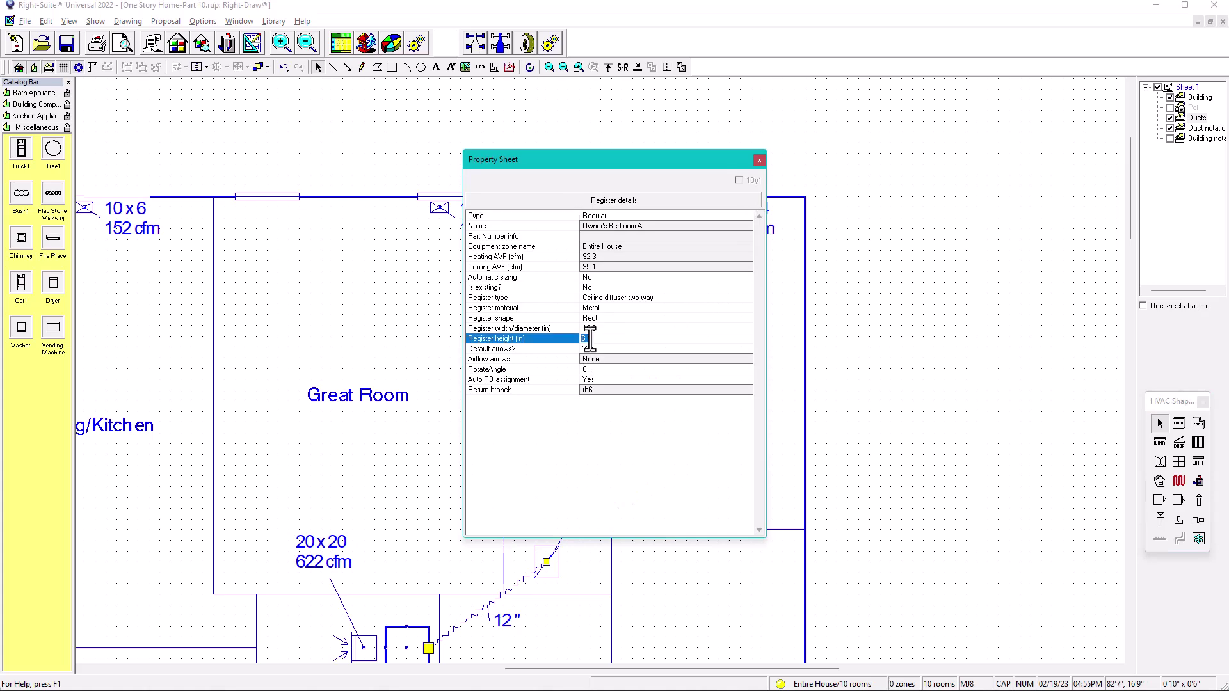
click(759, 160)
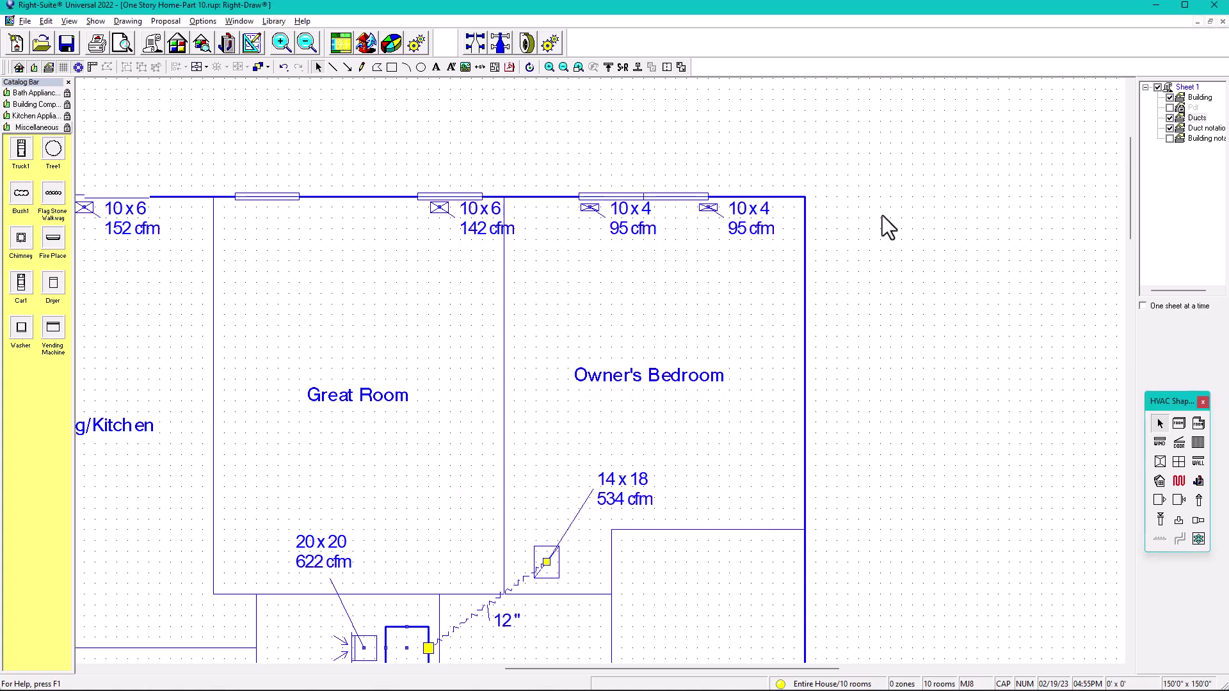
Arrange the PDF catalogue and the Right-Suite Universal drawing side by side, each filling half of the screen
drag(714, 249, 714, 250)
drag(545, 310, 608, 306)
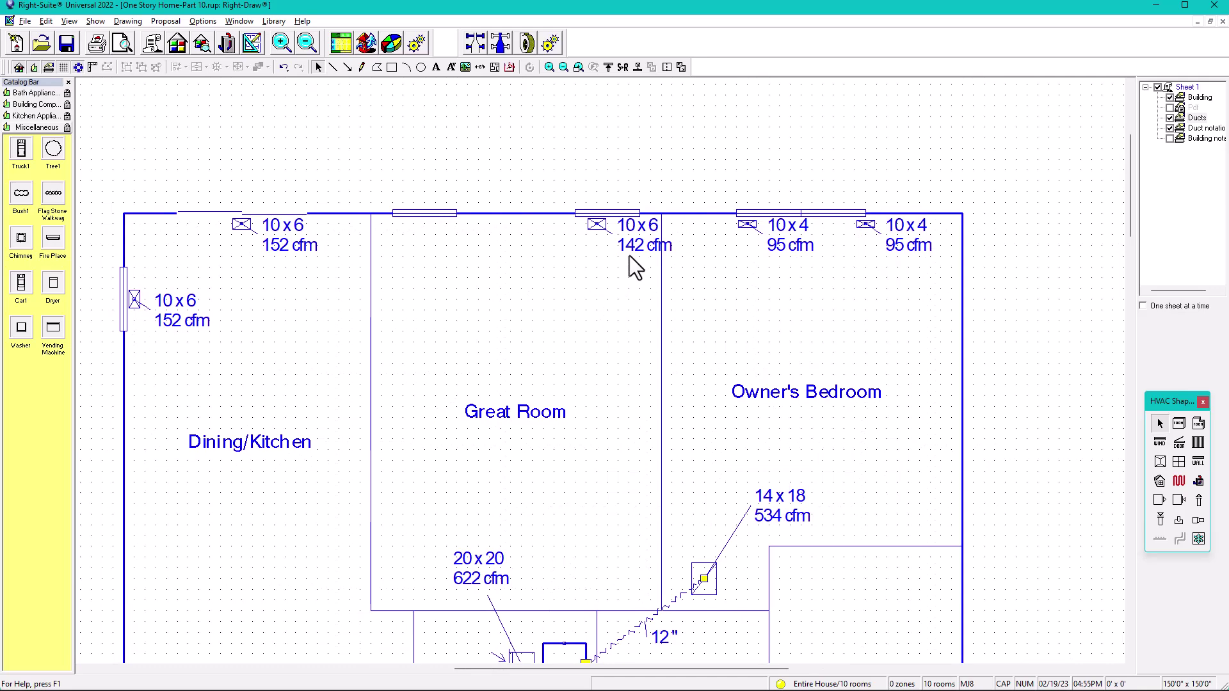
scroll(595, 277, down, 1)
mouse_move(573, 282)
mouse_down()
mouse_move(747, 238)
mouse_move(736, 249)
mouse_up()
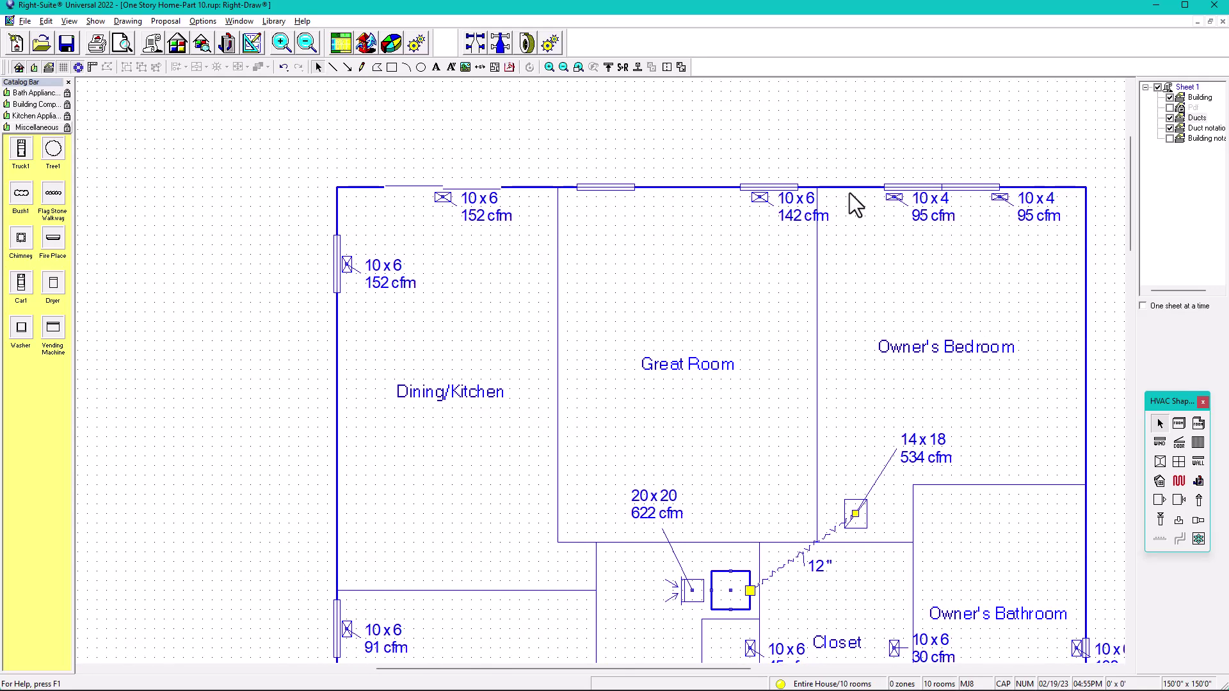
key(alt+Tab)
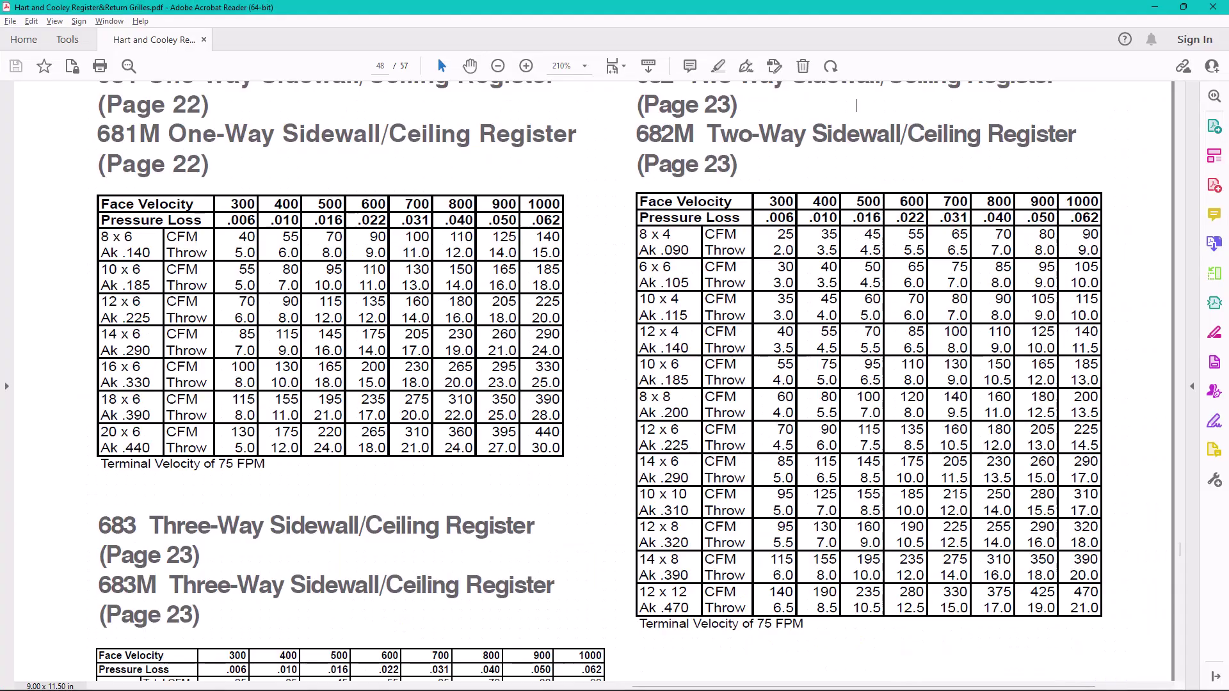
double_click(1055, 10)
drag(939, 95, 0, 109)
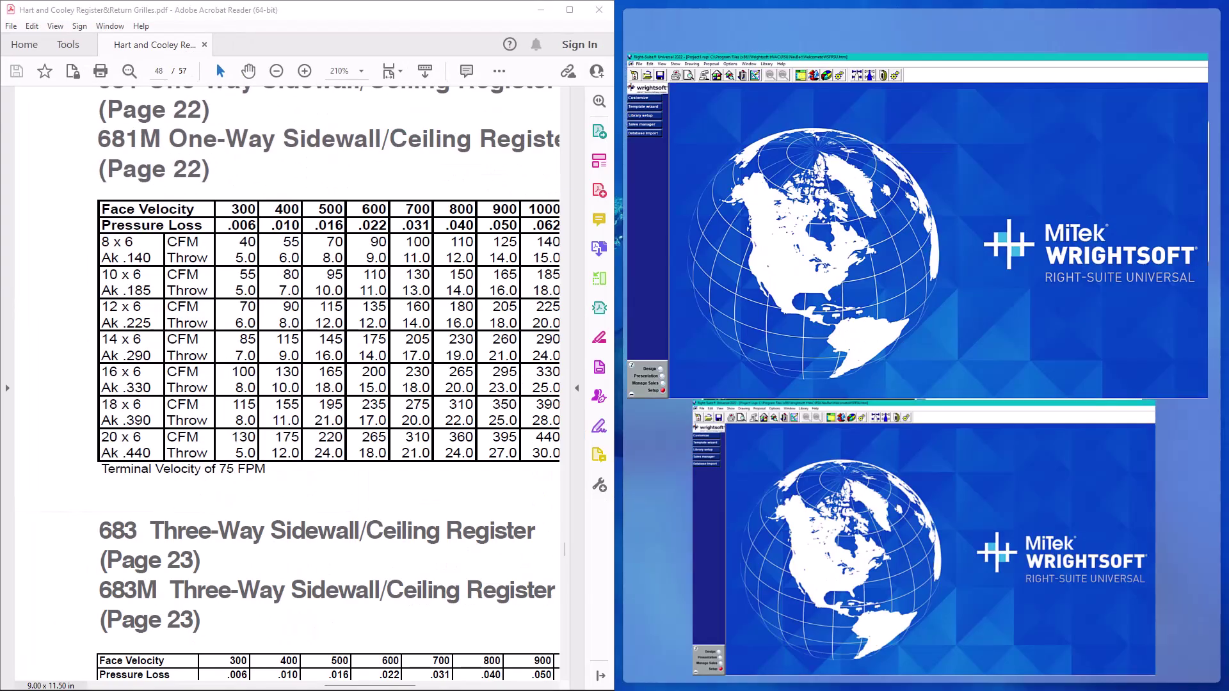
click(795, 288)
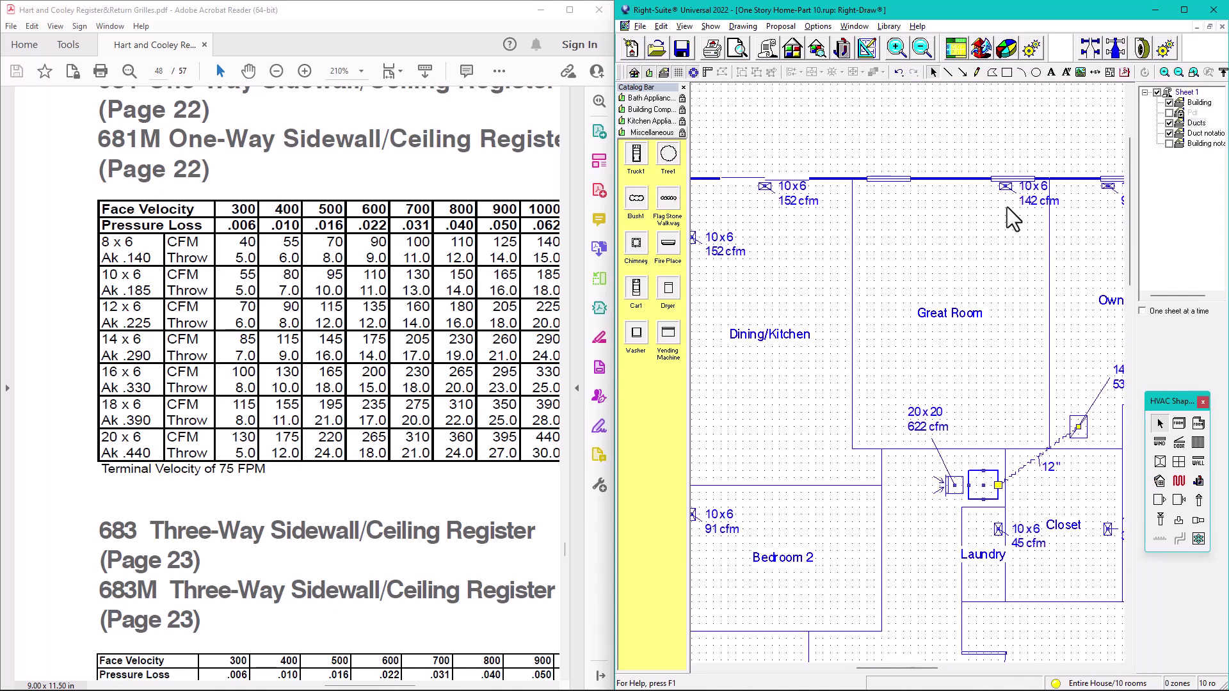
Bring the Great Room's supply register into view in the drawing and check its airflow
click(633, 72)
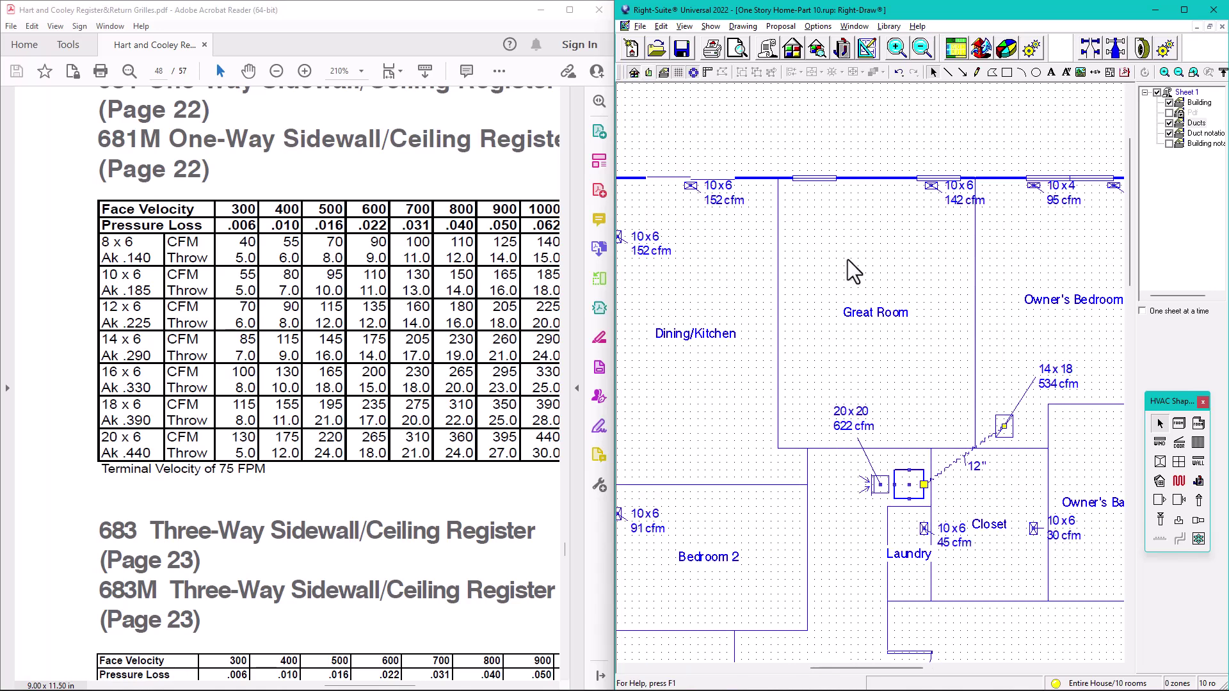
scroll(900, 260, down, 1)
scroll(992, 183, up, 2)
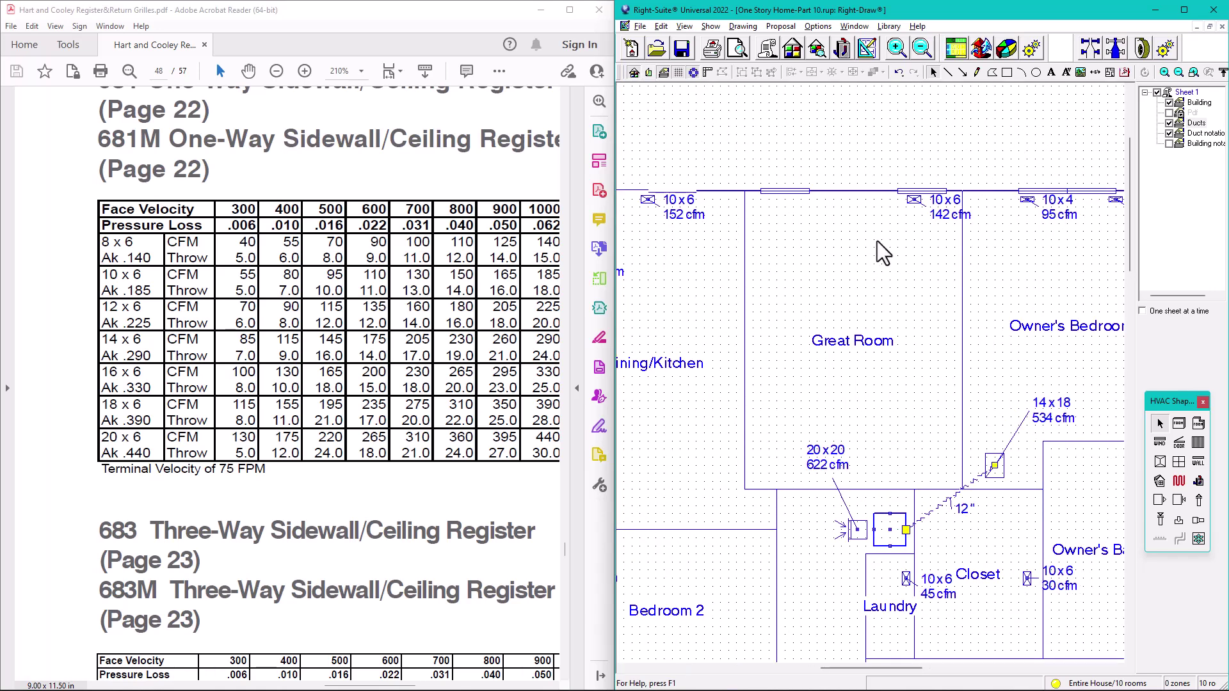
scroll(902, 248, up, 1)
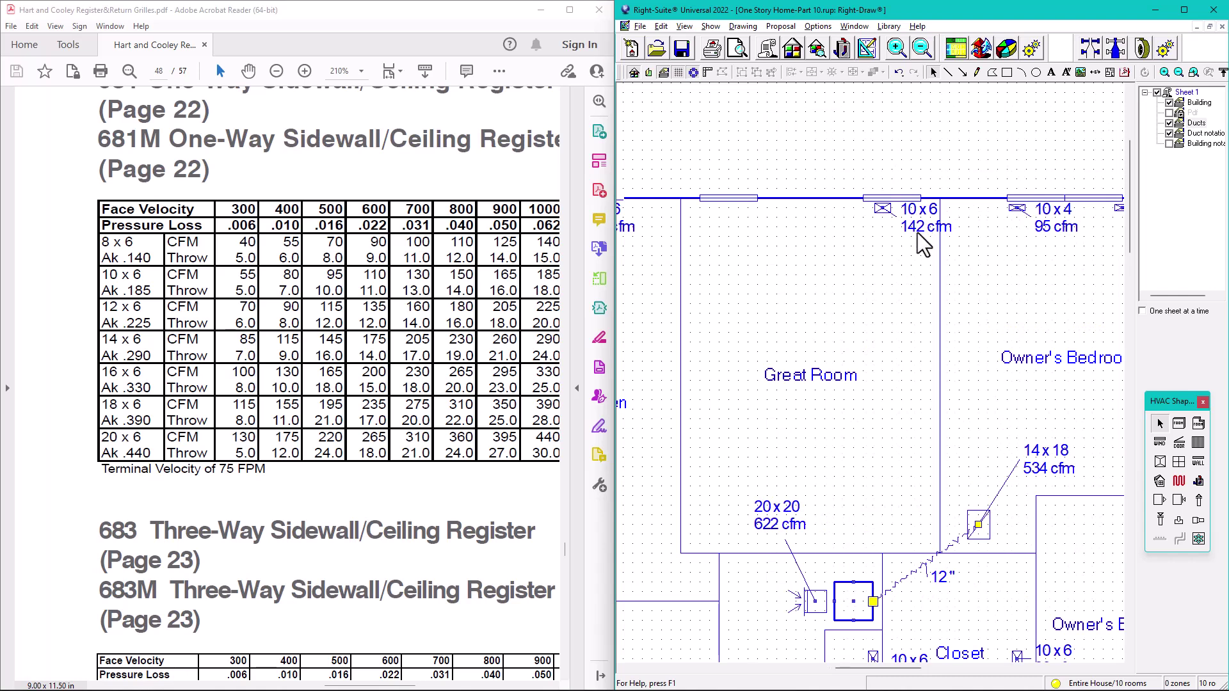
Look up the 682 Two-Way register size for 142 cfm at 700 face velocity and select the 160 CFM entry in the 12 x 6 row
scroll(408, 266, down, 1)
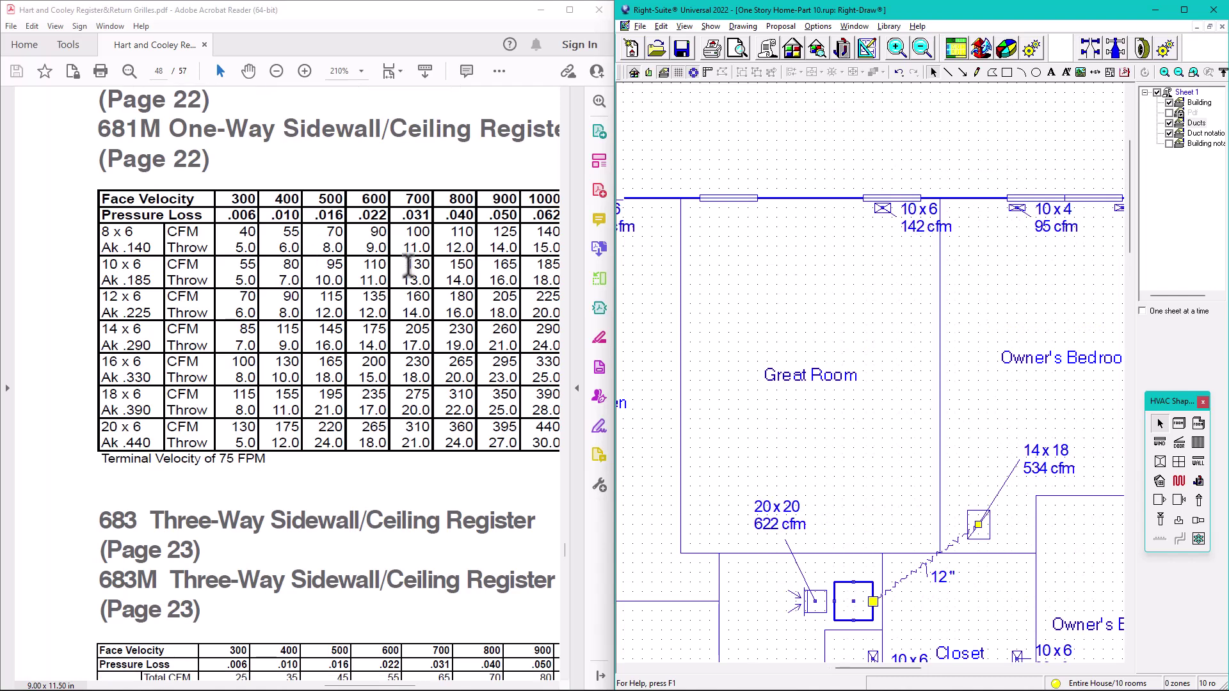
middle_click(404, 369)
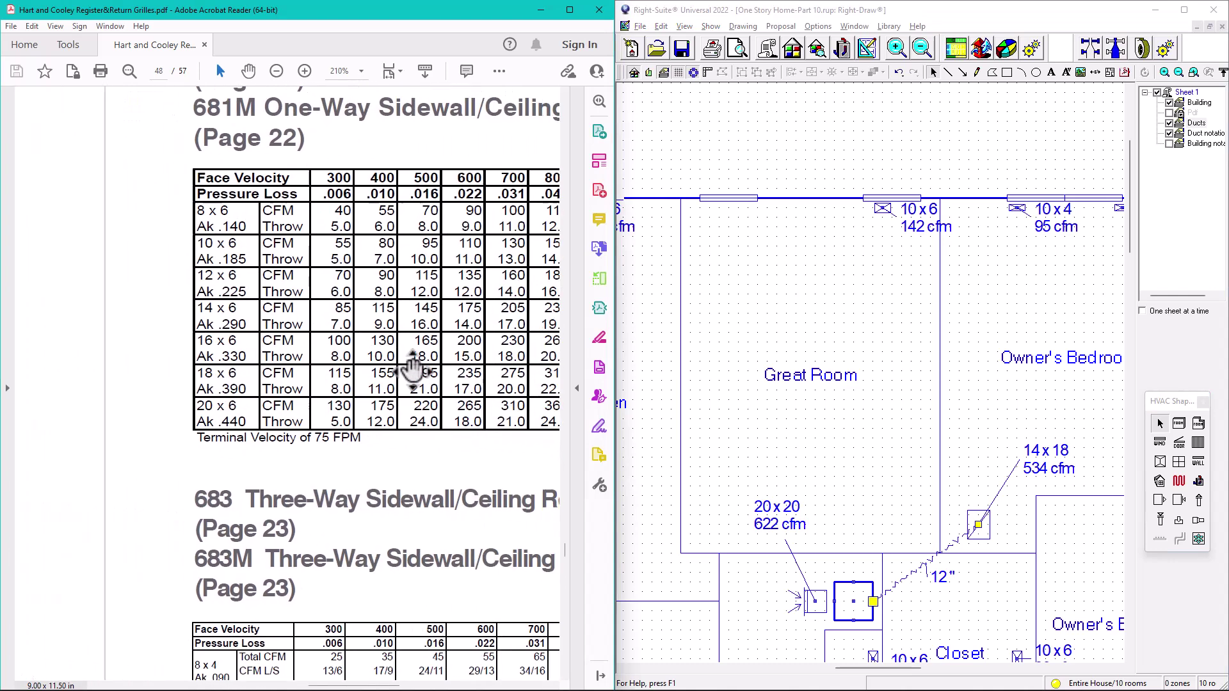
click(410, 368)
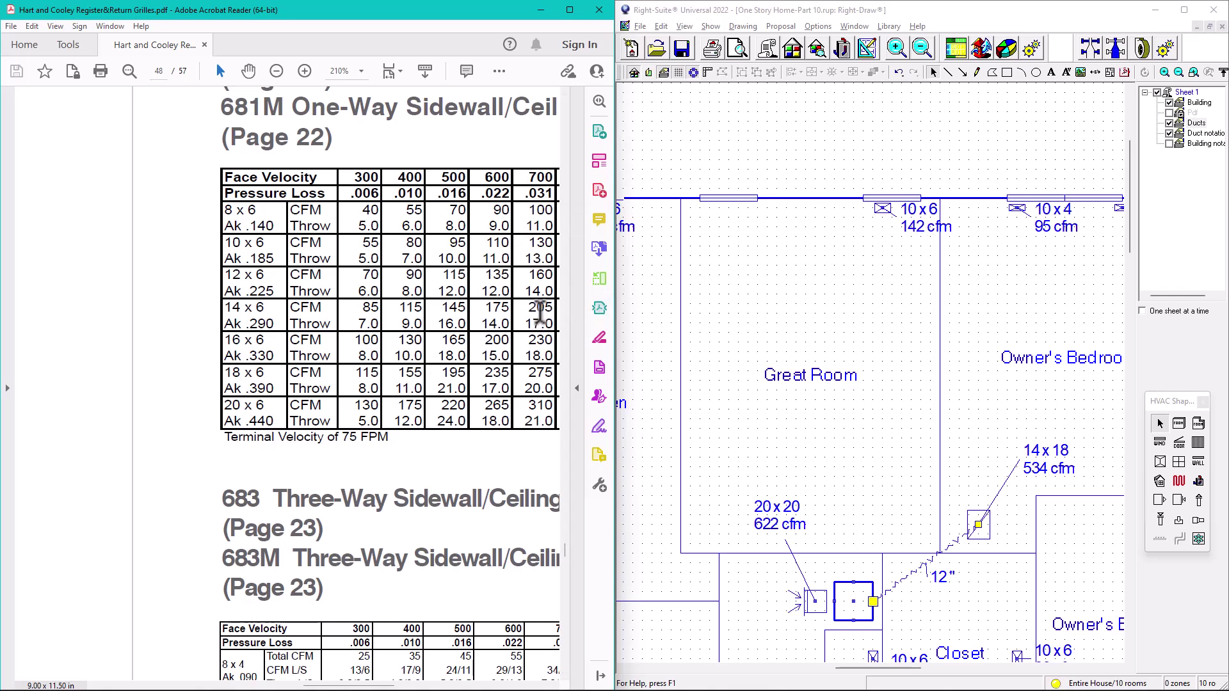
scroll(542, 253, up, 1)
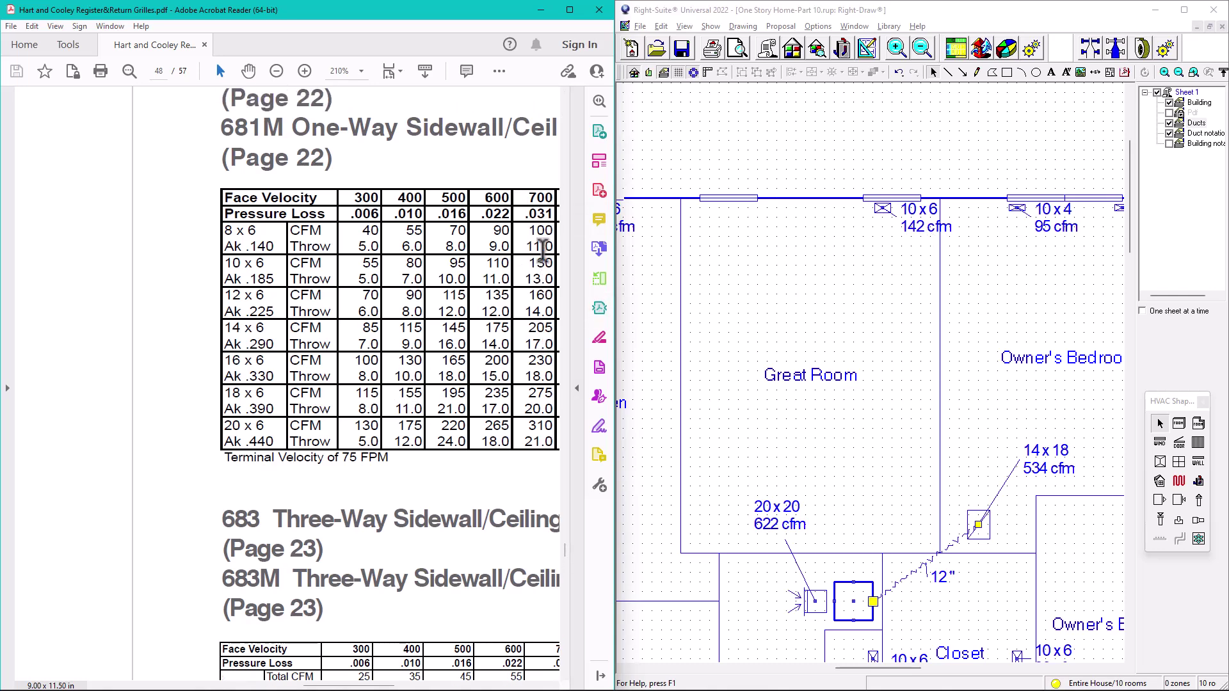
scroll(542, 253, up, 8)
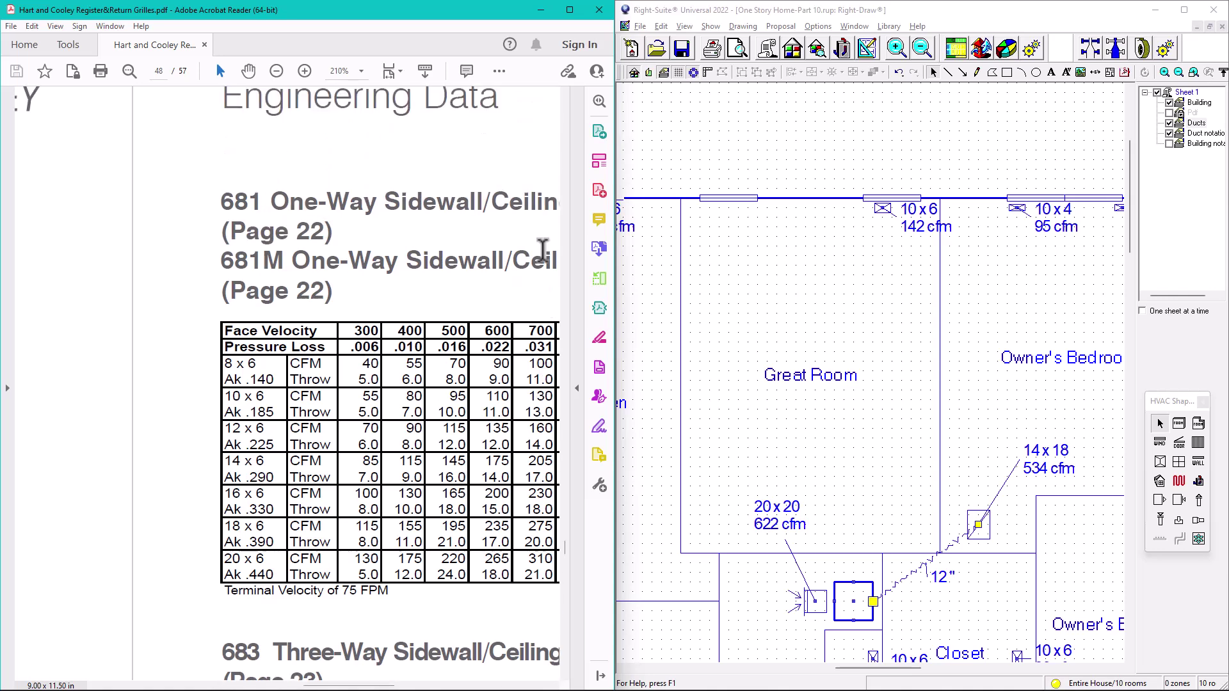
scroll(434, 351, down, 5)
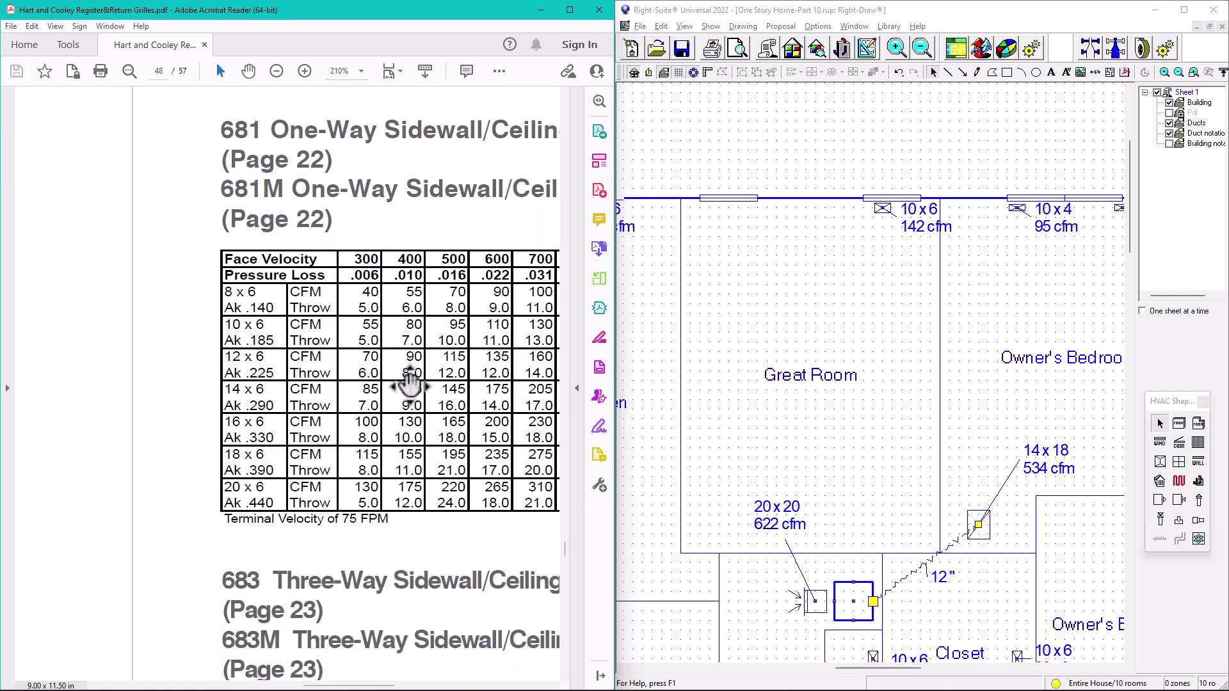
scroll(422, 381, right, 10)
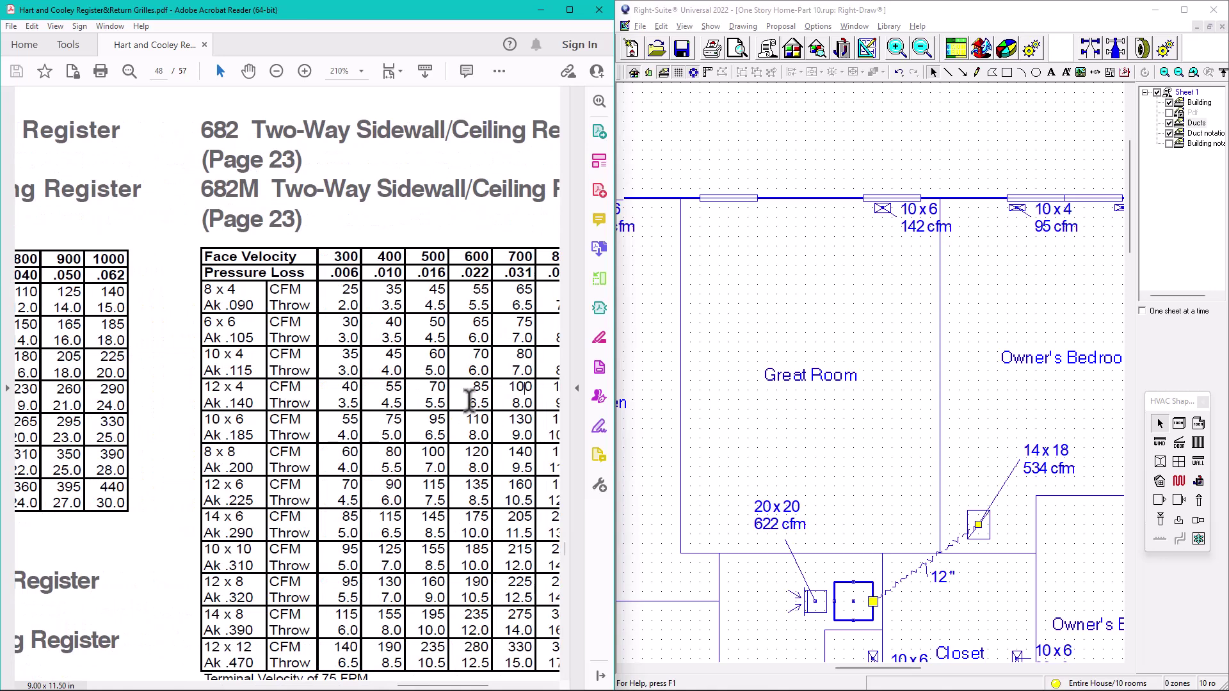
scroll(466, 401, left, 3)
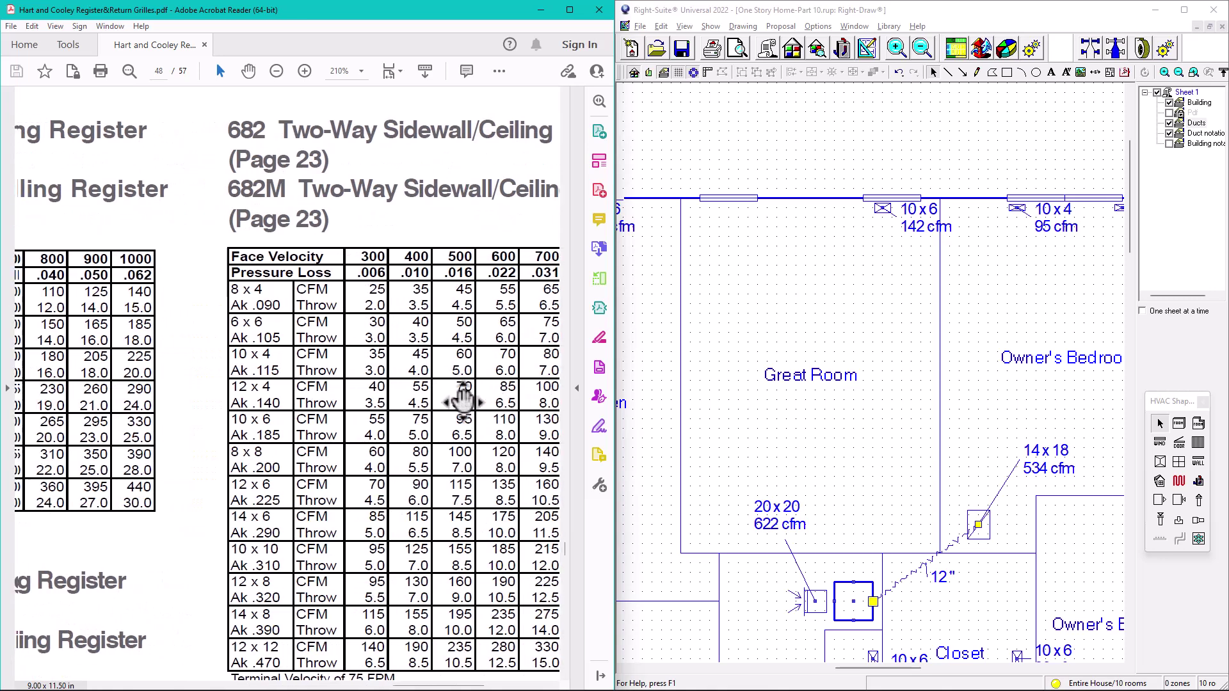
scroll(462, 400, right, 1)
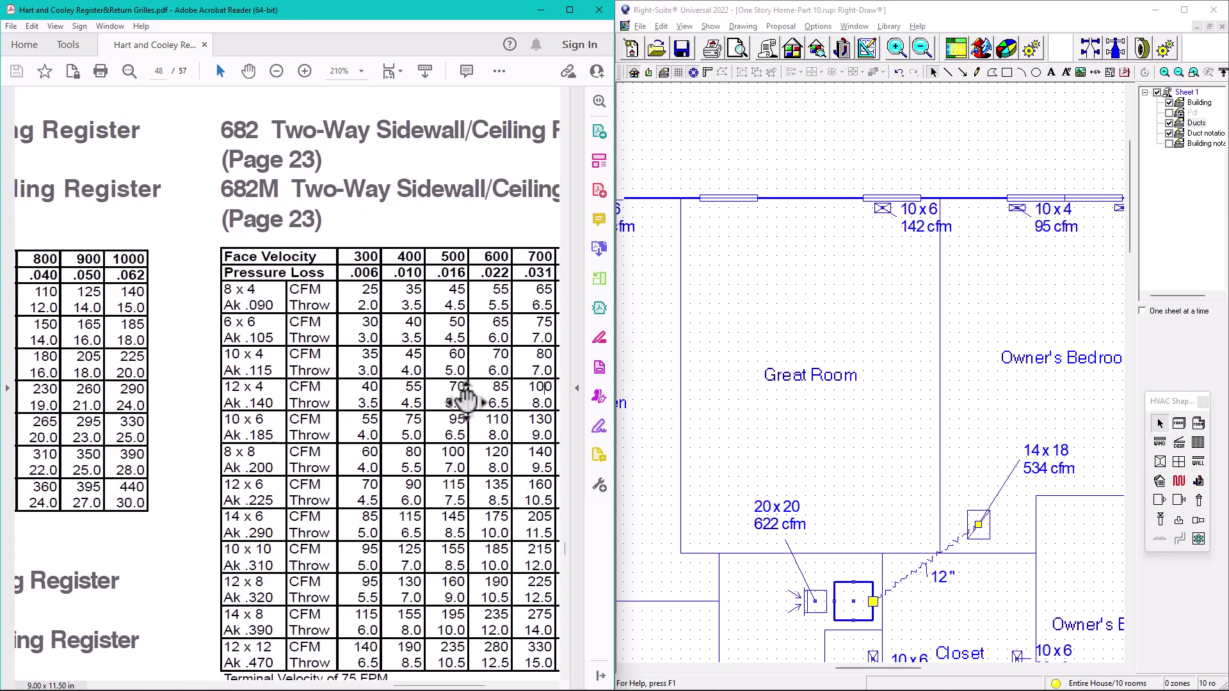
scroll(464, 405, down, 2)
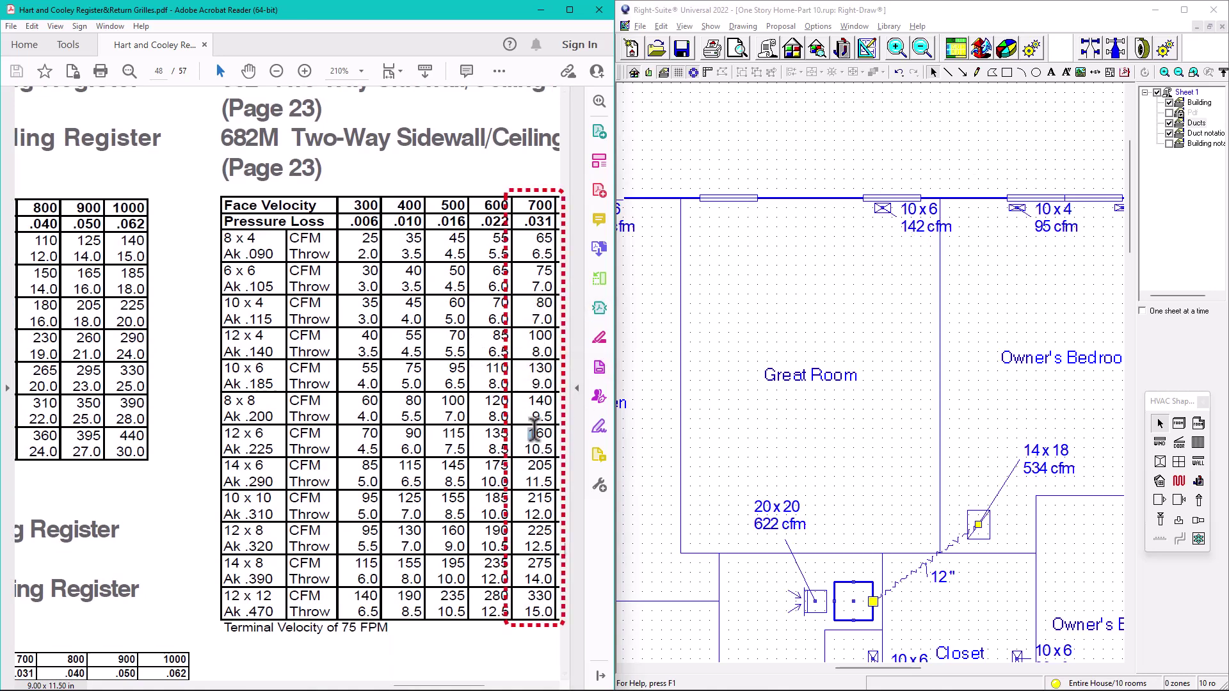
drag(529, 434, 552, 426)
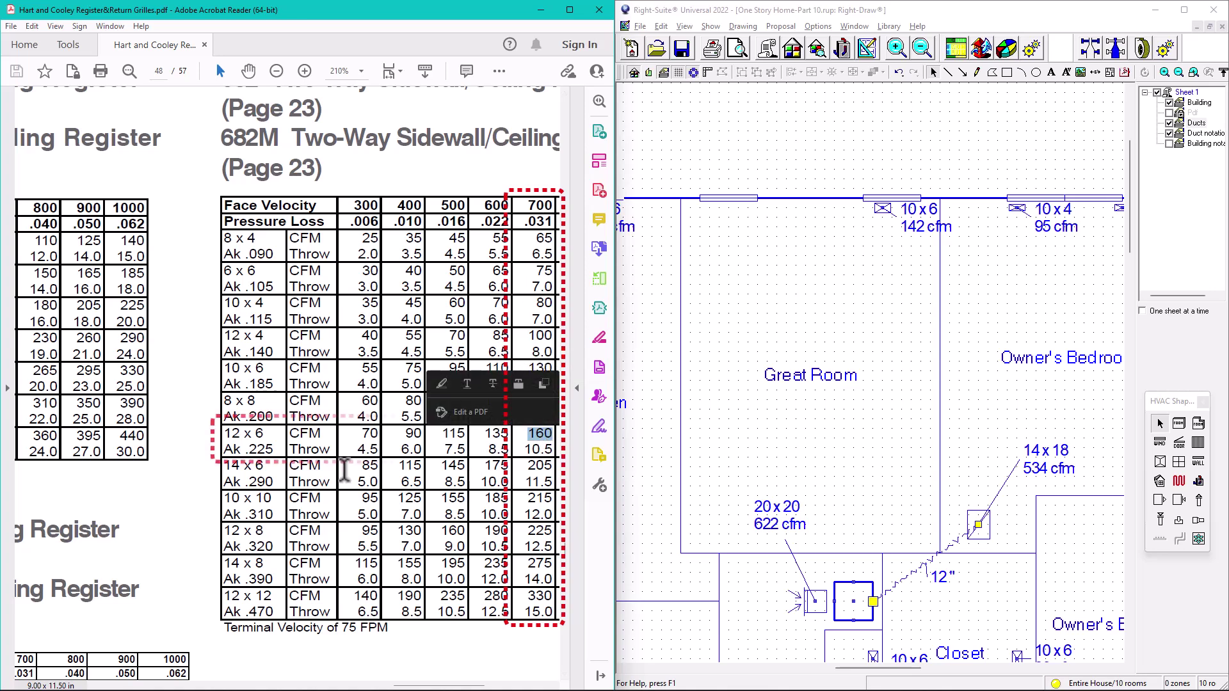
Set the width of the Great Room supply register to 12 in
click(883, 215)
double_click(880, 210)
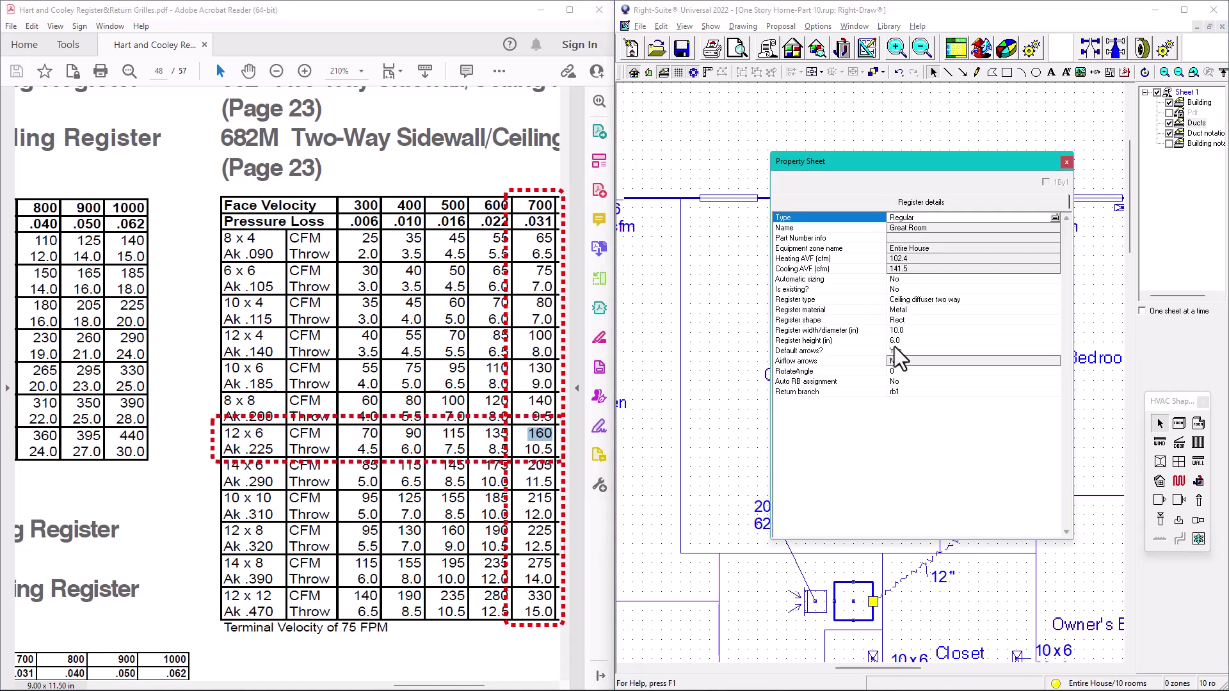
click(899, 330)
text(12)
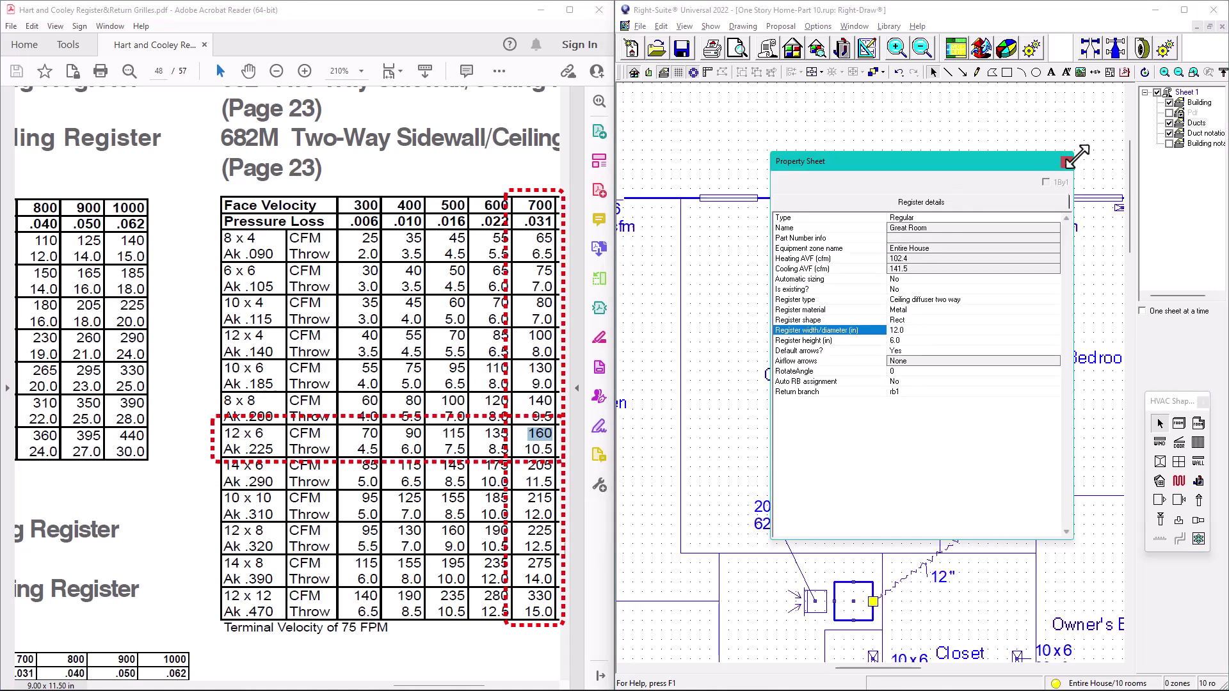
click(1065, 162)
Set the width of both Dining/Kitchen supply registers to 12 in
drag(892, 282, 990, 220)
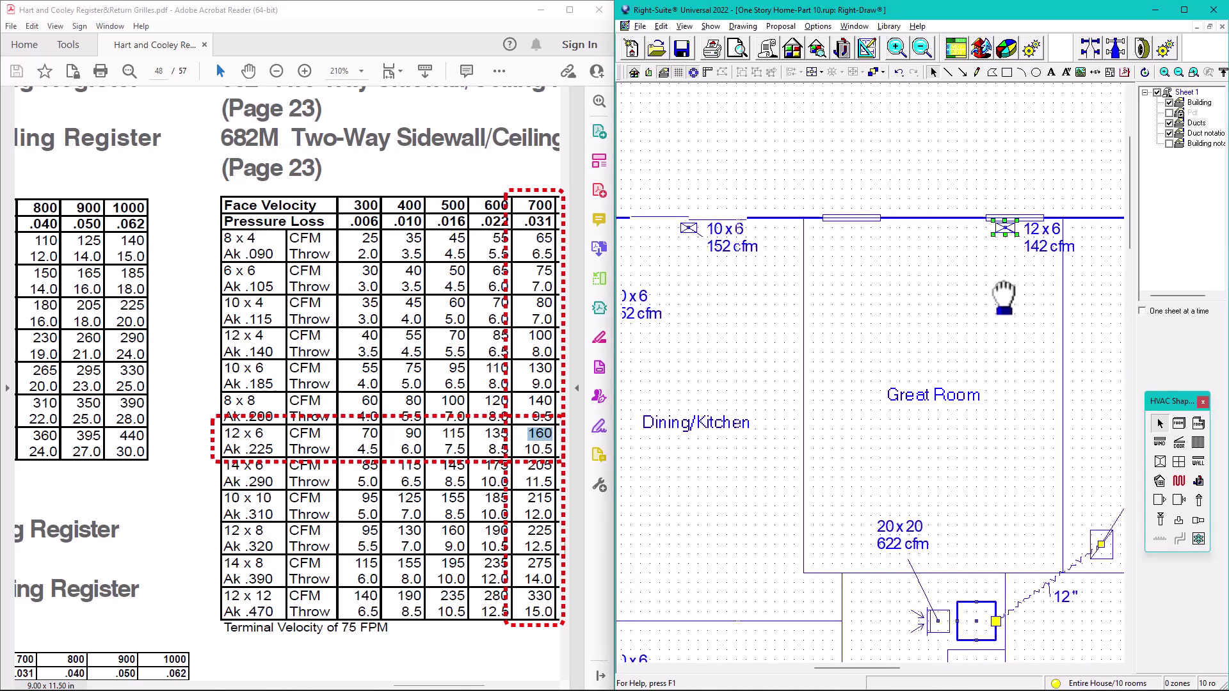
drag(905, 261, 982, 295)
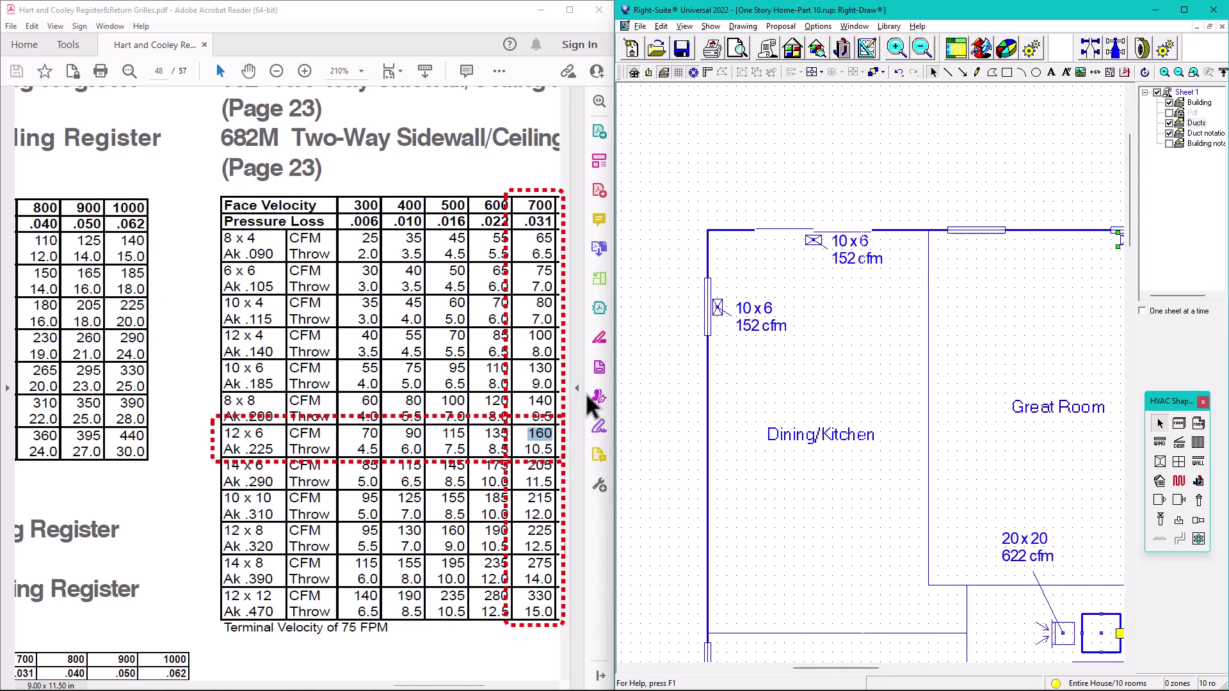
double_click(810, 242)
click(910, 330)
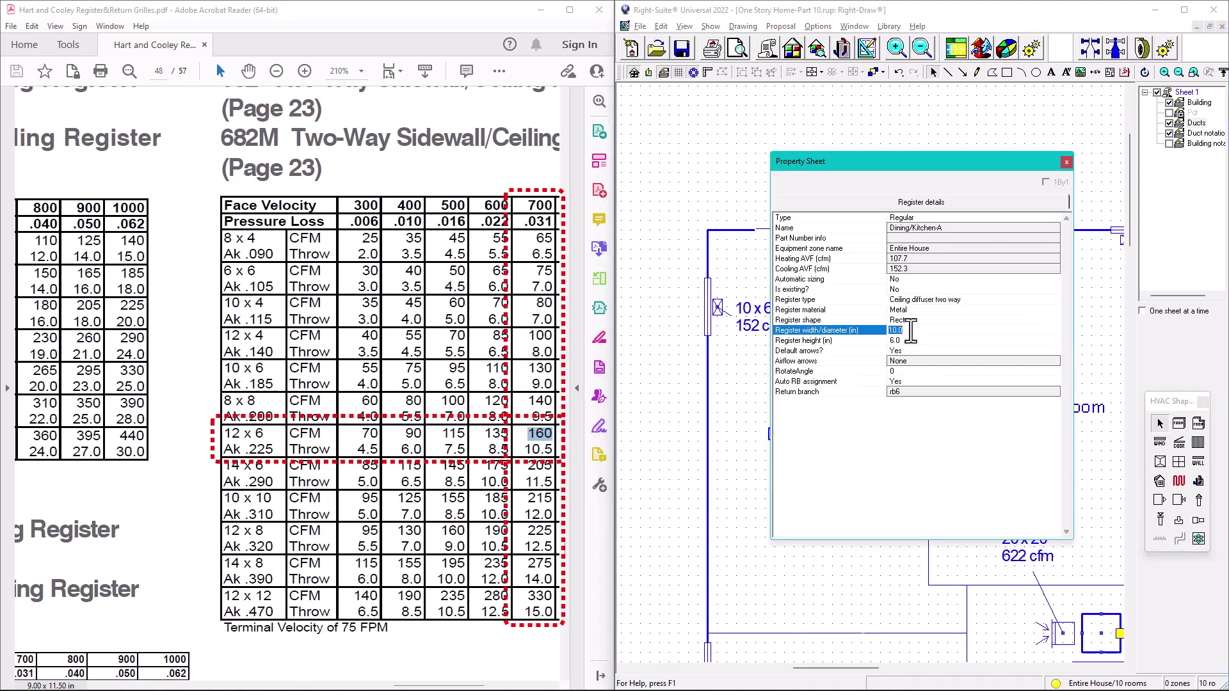
text(12)
click(1066, 162)
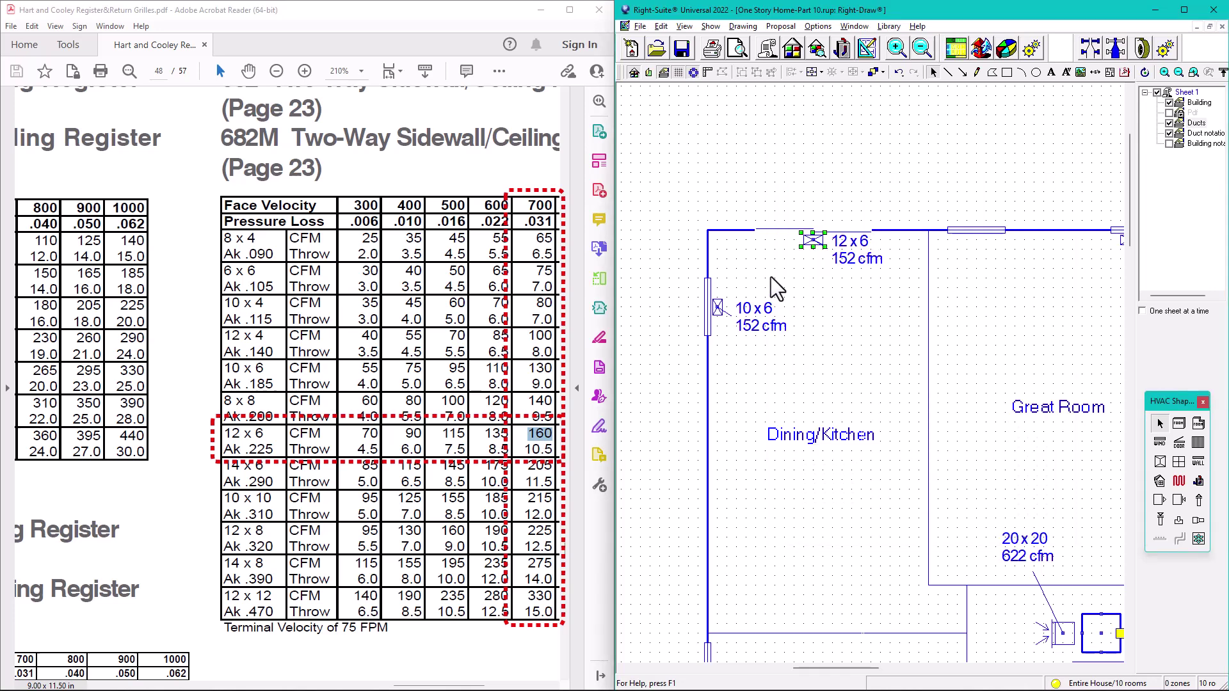
double_click(718, 313)
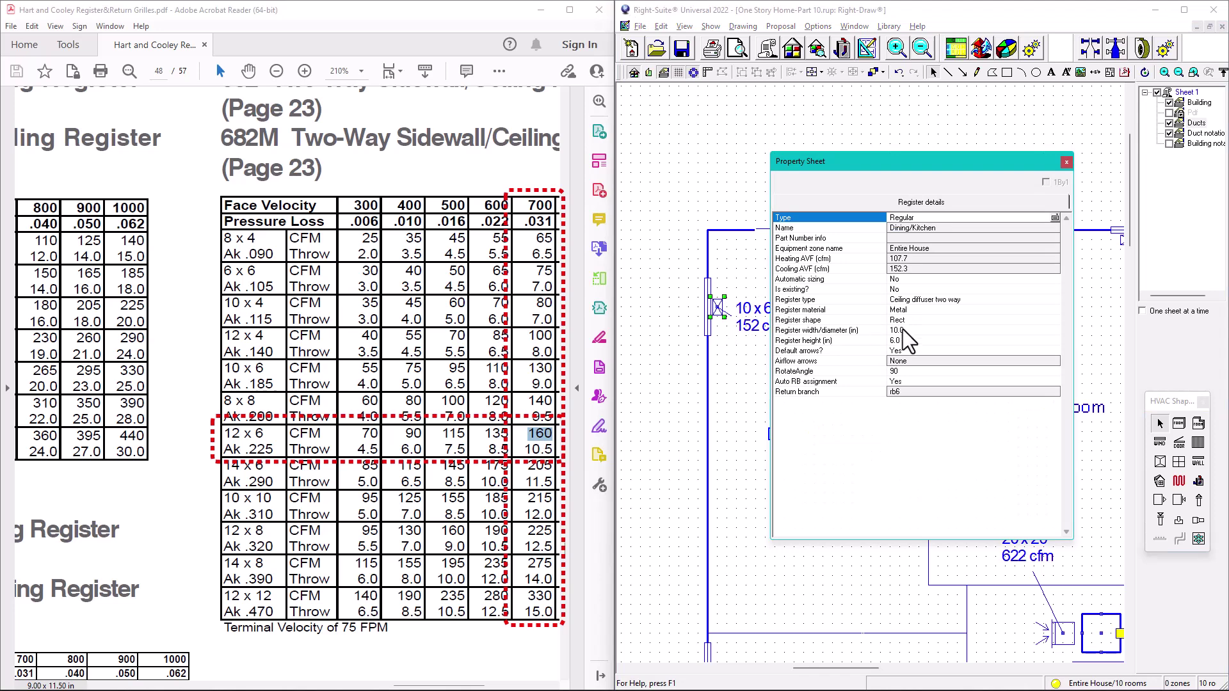
click(906, 331)
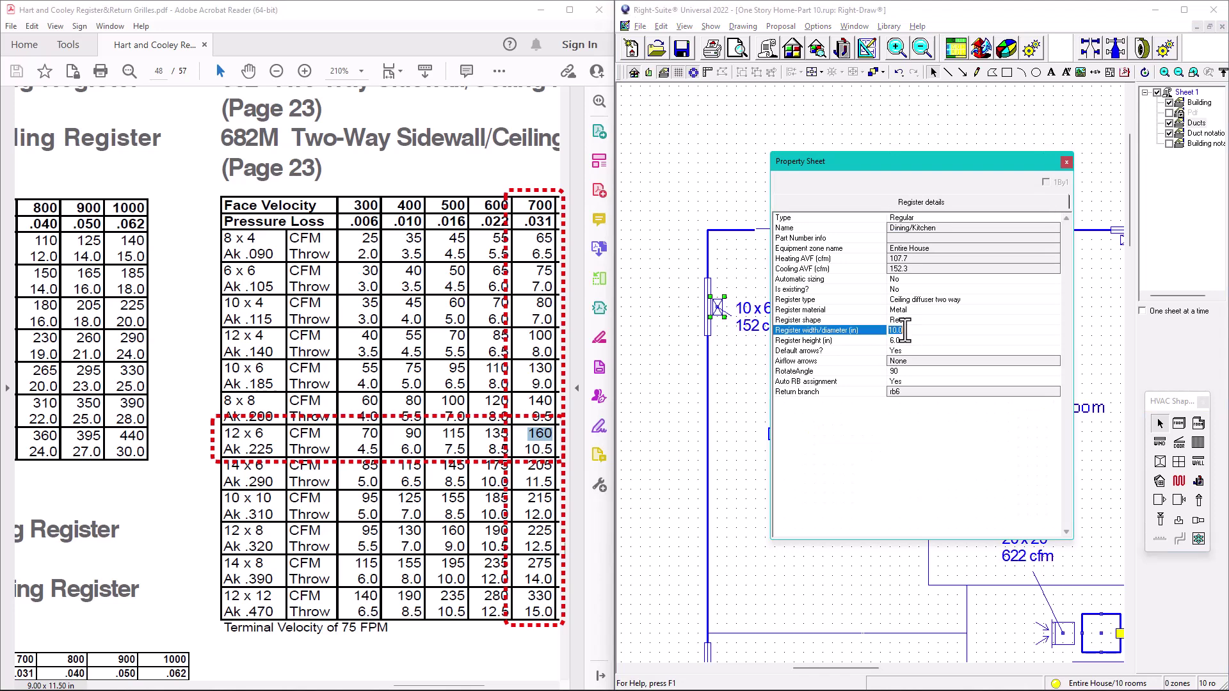
click(1066, 162)
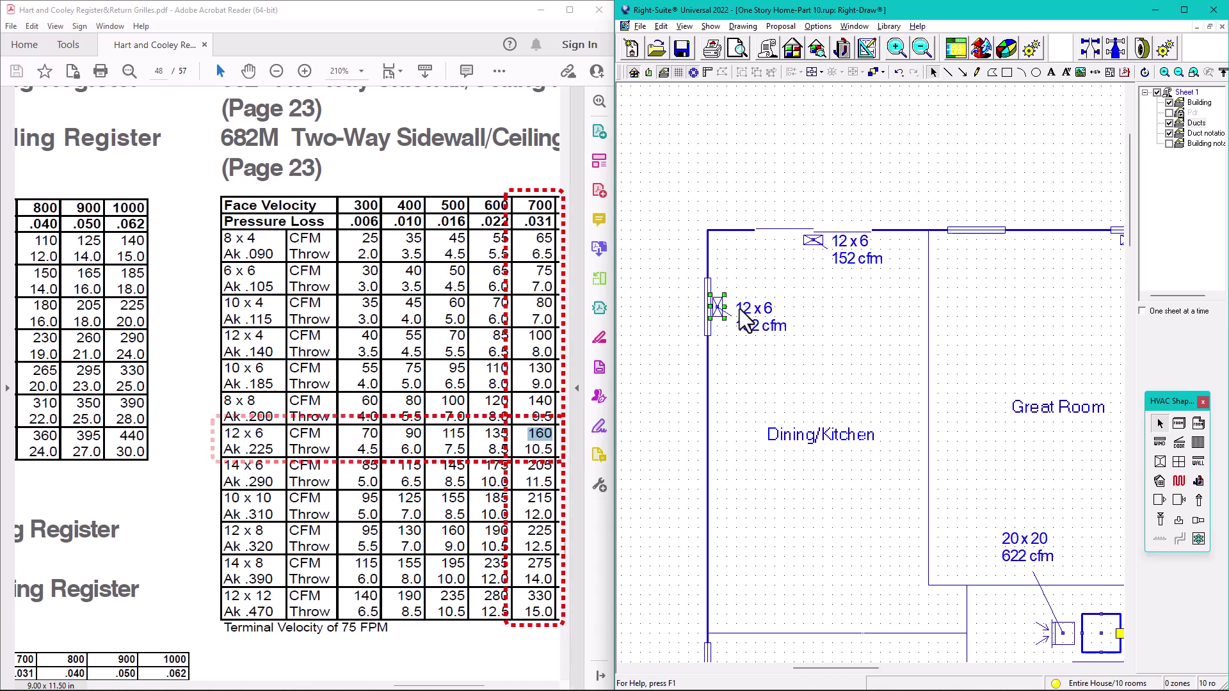
Set the Bedroom 2 supply register to 12 in wide and 4 in high
scroll(845, 441, down, 5)
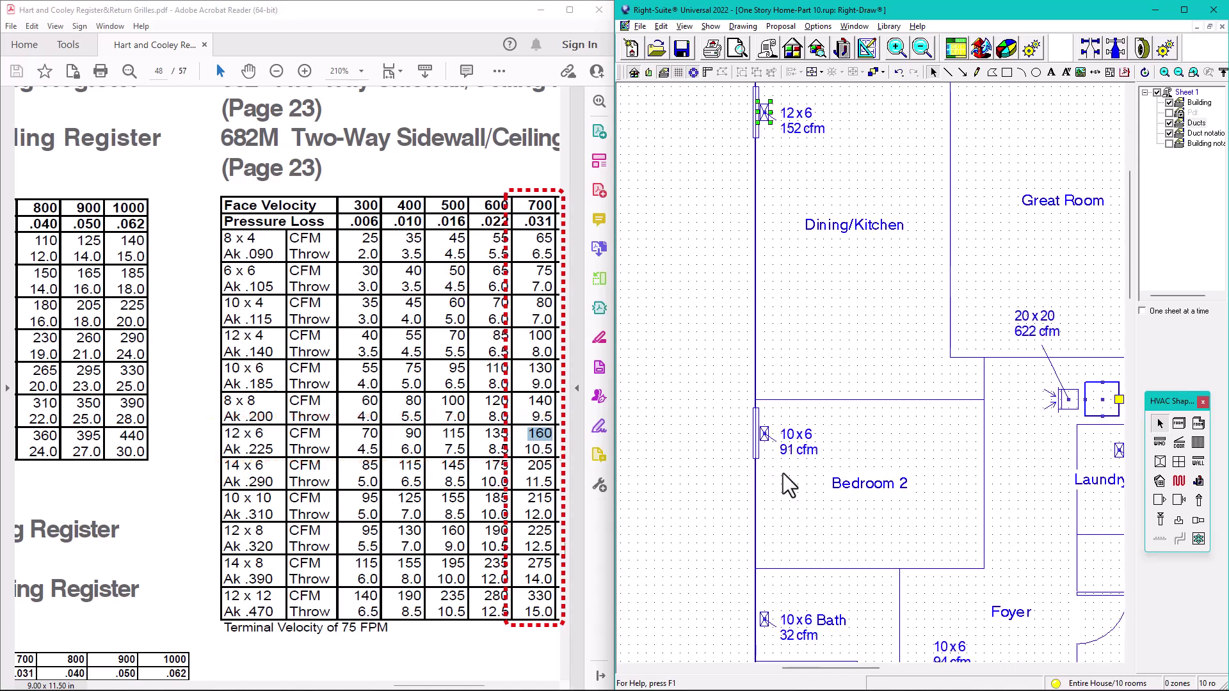
scroll(811, 351, up, 1)
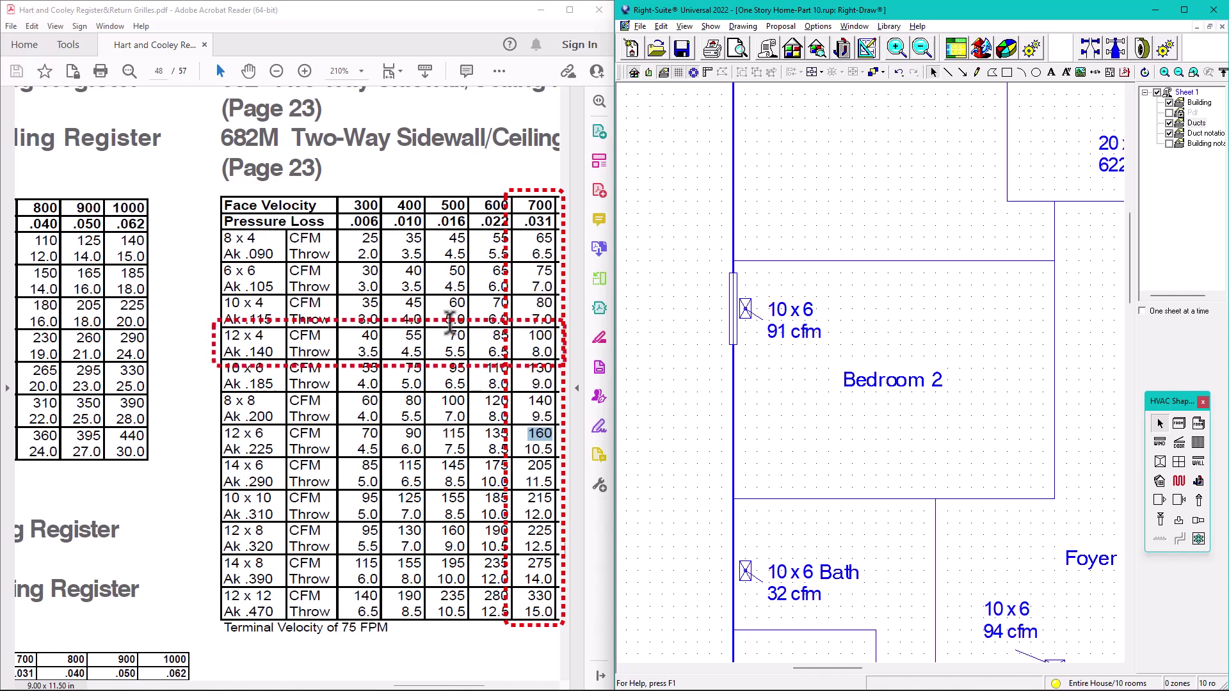
double_click(748, 319)
click(896, 330)
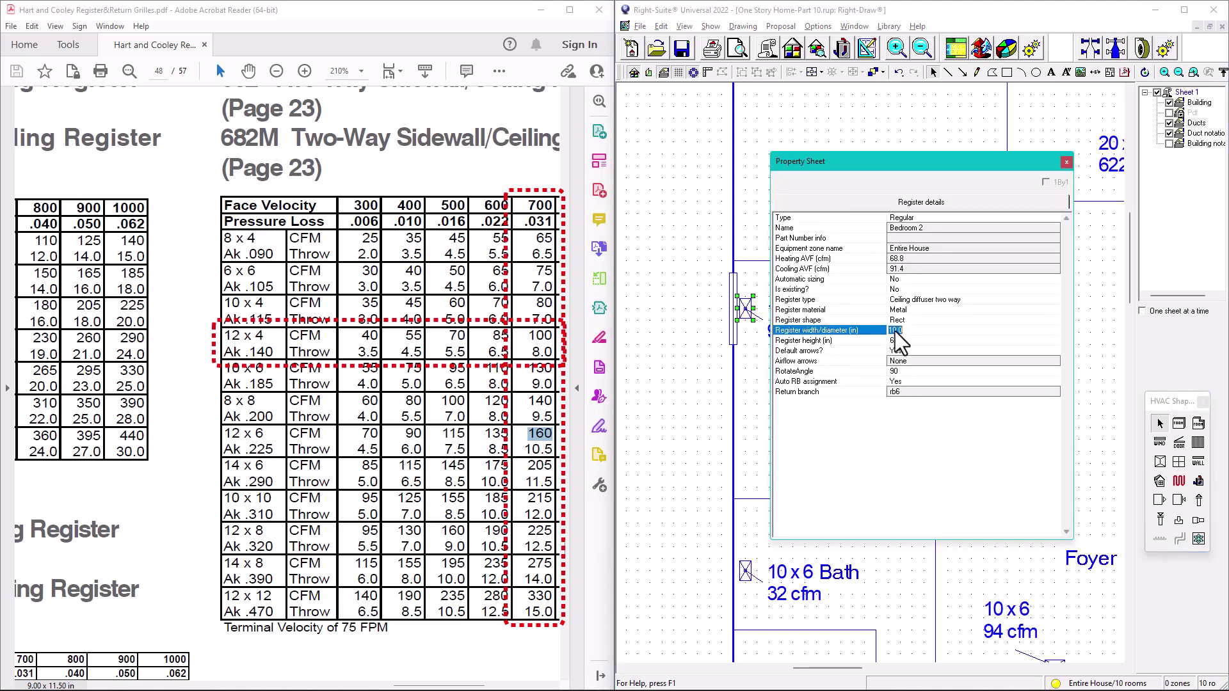
text(12)
key(Return)
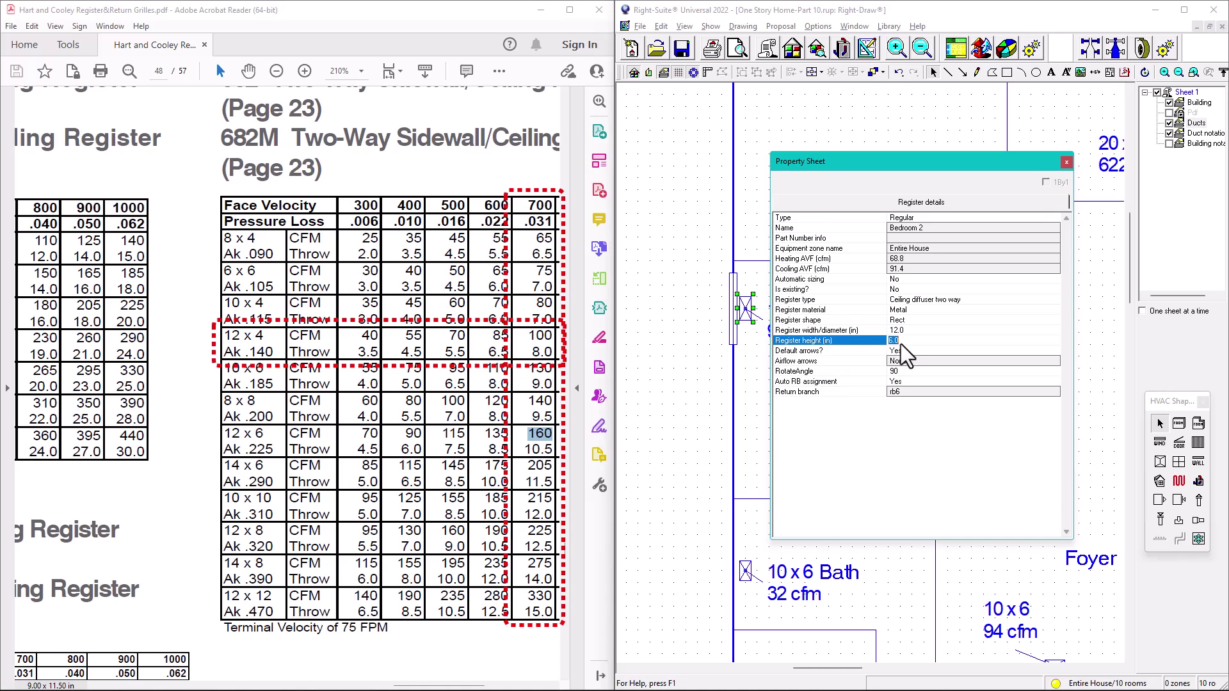
text(4)
key(Return)
click(1067, 162)
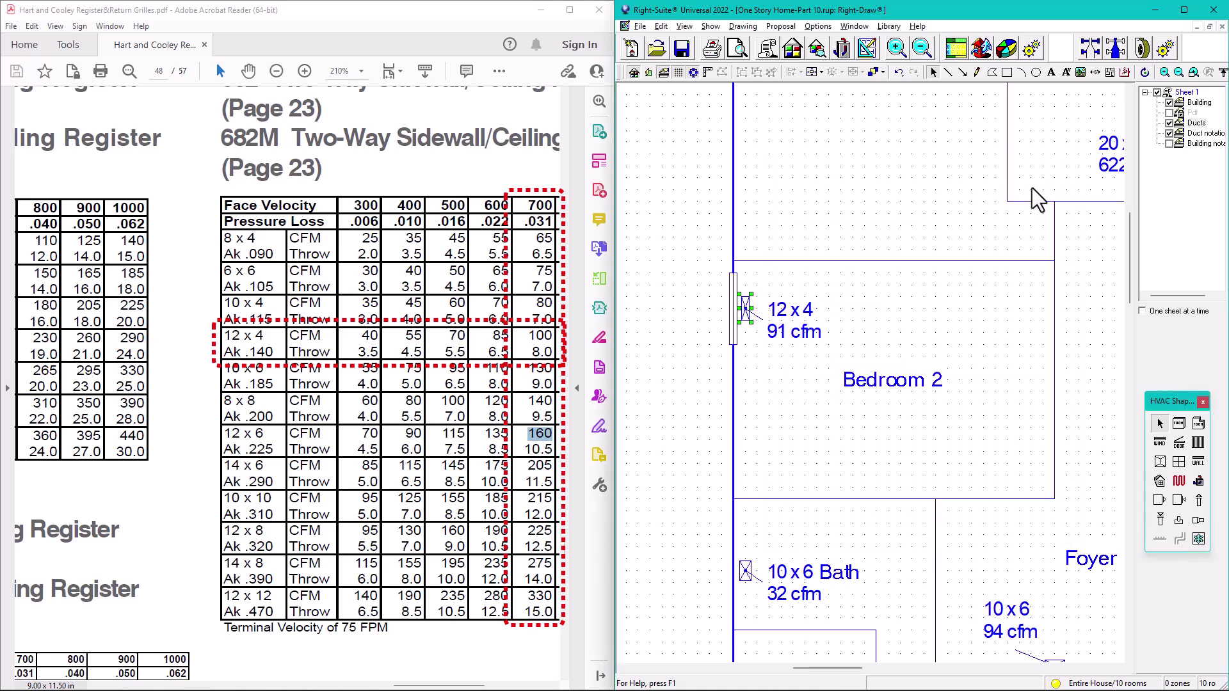
Resize the Bath supply register to a width of 8 in and a height of 4 in
scroll(790, 417, down, 5)
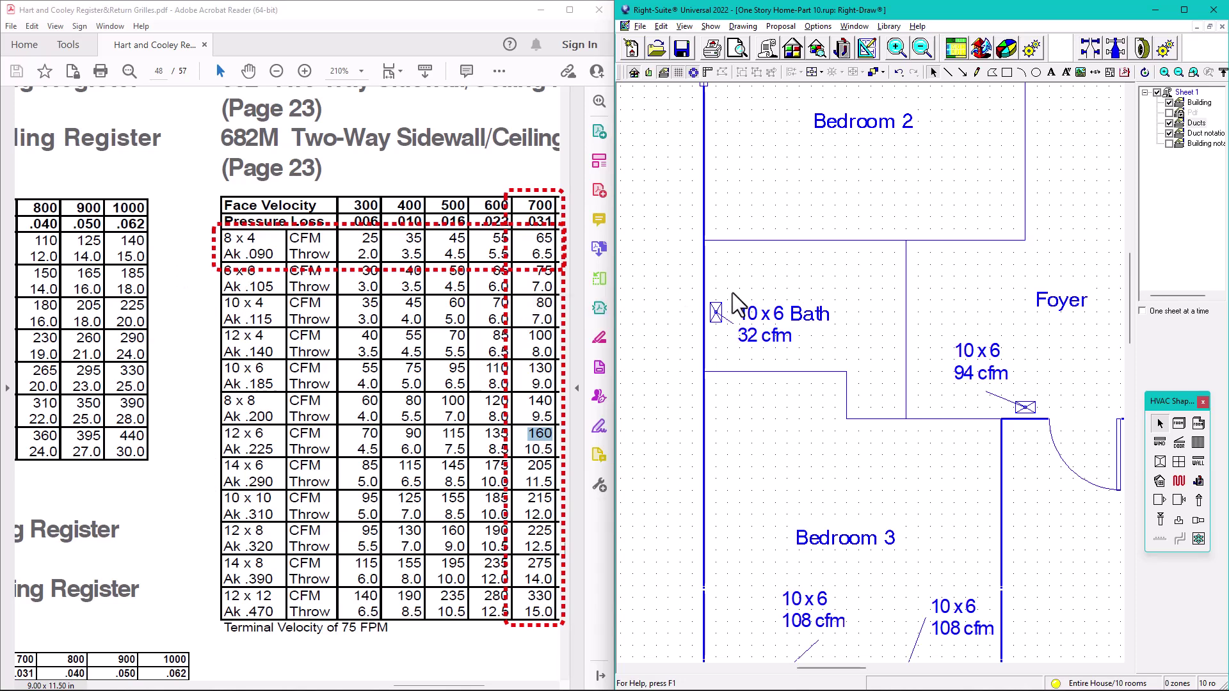
mouse_move(736, 307)
click(717, 318)
double_click(715, 313)
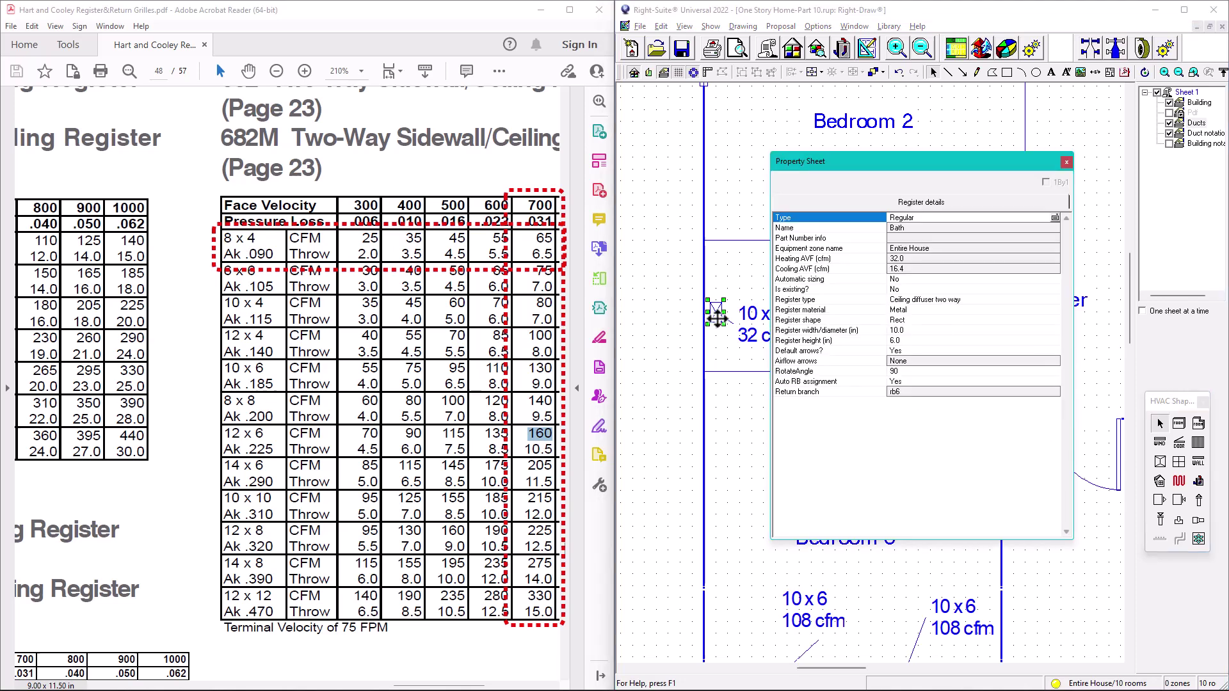
click(908, 330)
text(8)
key(Return)
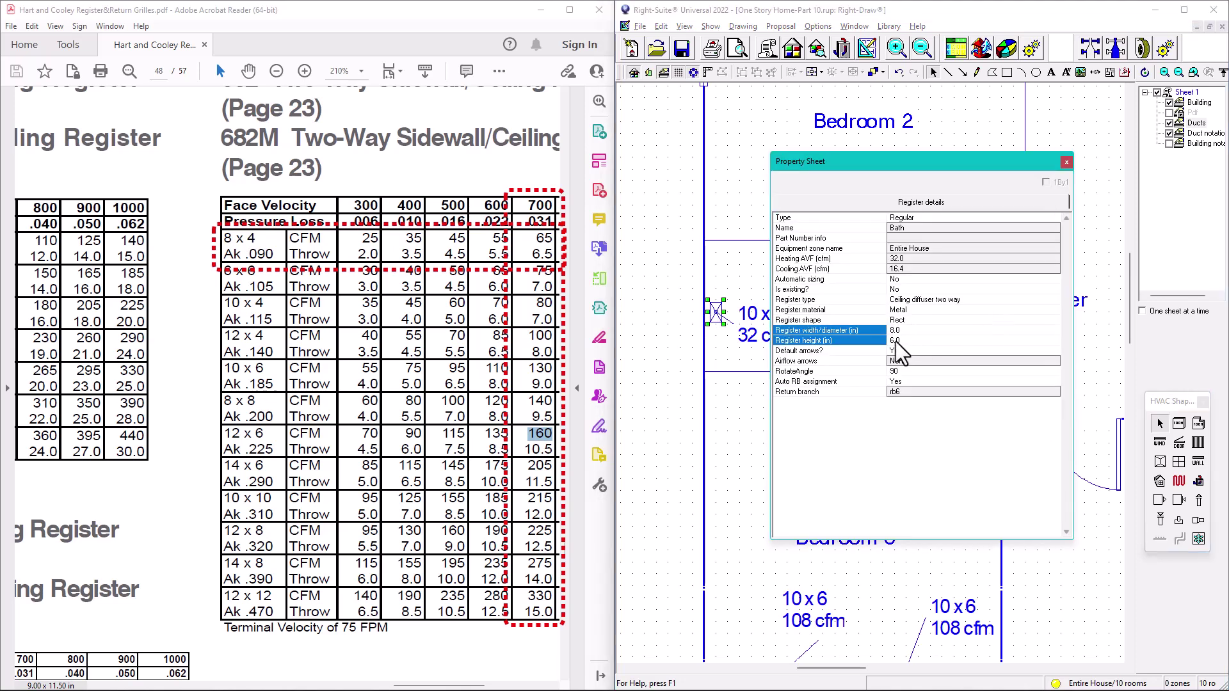
text(4)
key(Return)
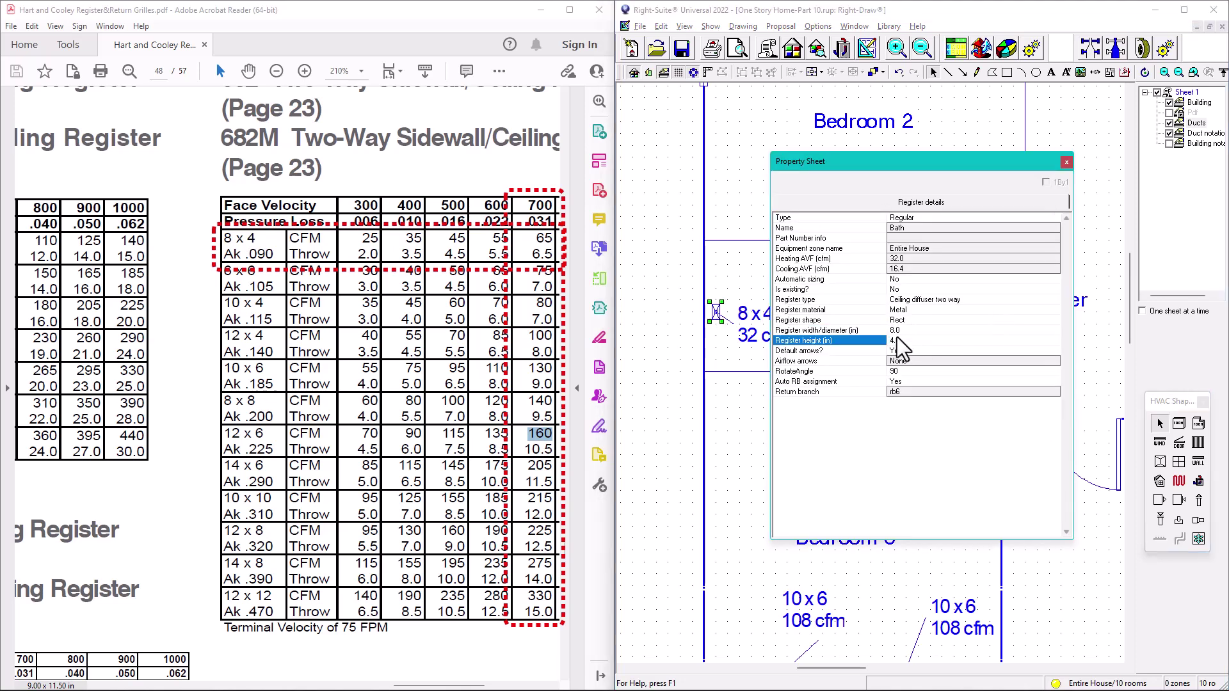
click(1066, 162)
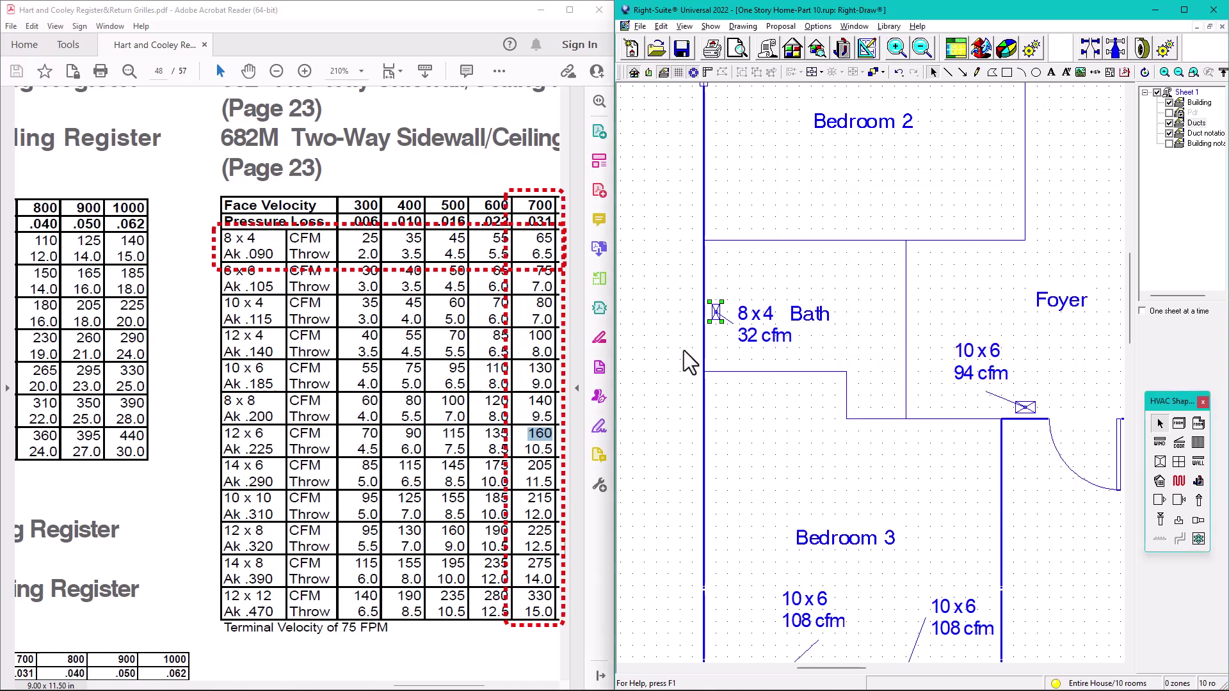
click(682, 313)
Check the airflow and size of the Bedroom 3 supply registers against the 10 x 6 row at 700 face velocity
drag(821, 462, 783, 323)
drag(783, 455, 767, 348)
scroll(770, 416, up, 1)
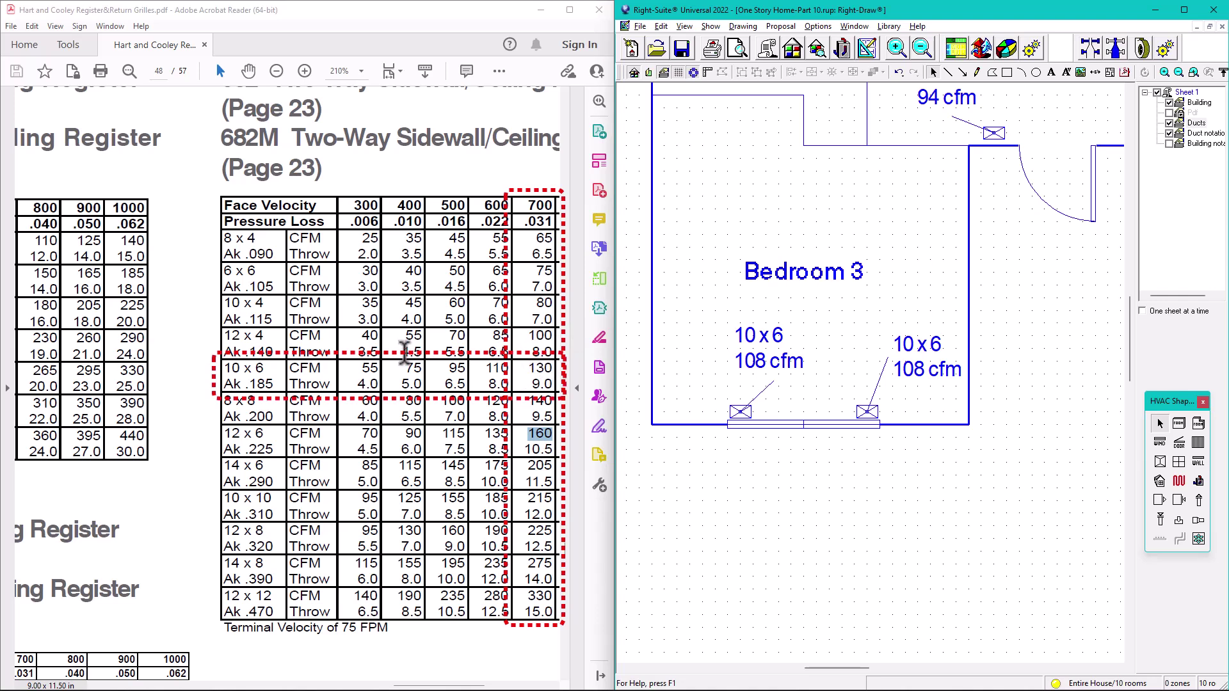
click(734, 414)
double_click(734, 414)
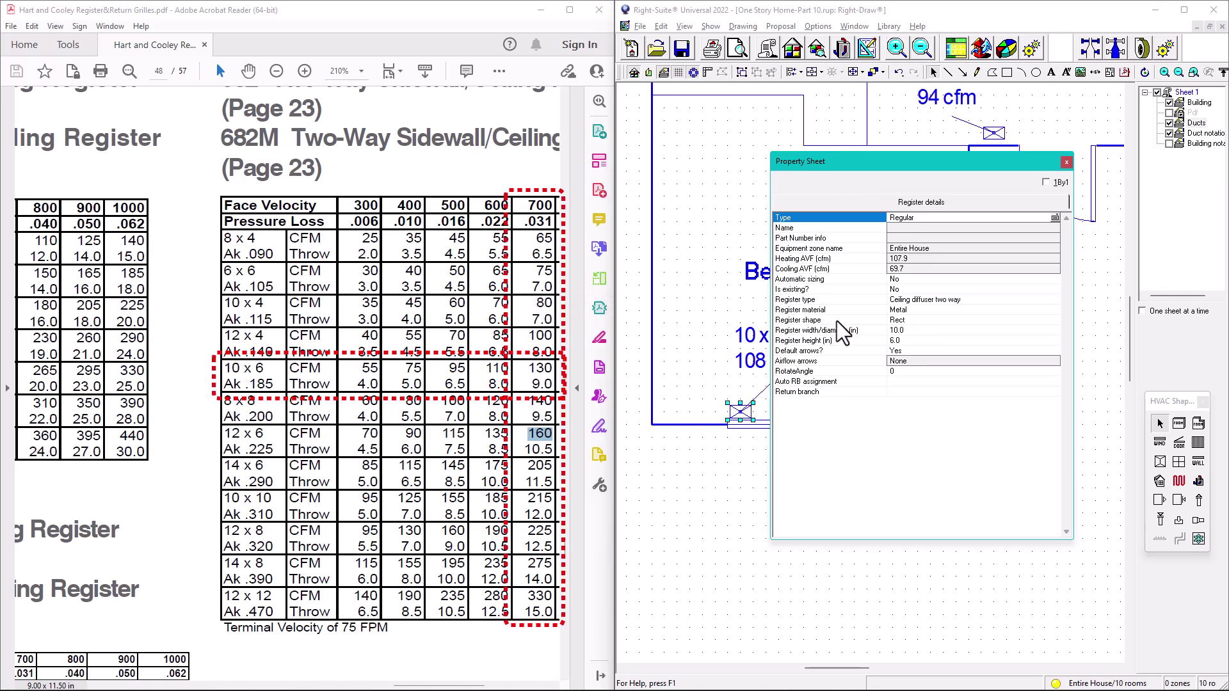
click(1066, 162)
Set the Foyer supply register to 12 in wide and 4 in high
scroll(928, 344, down, 1)
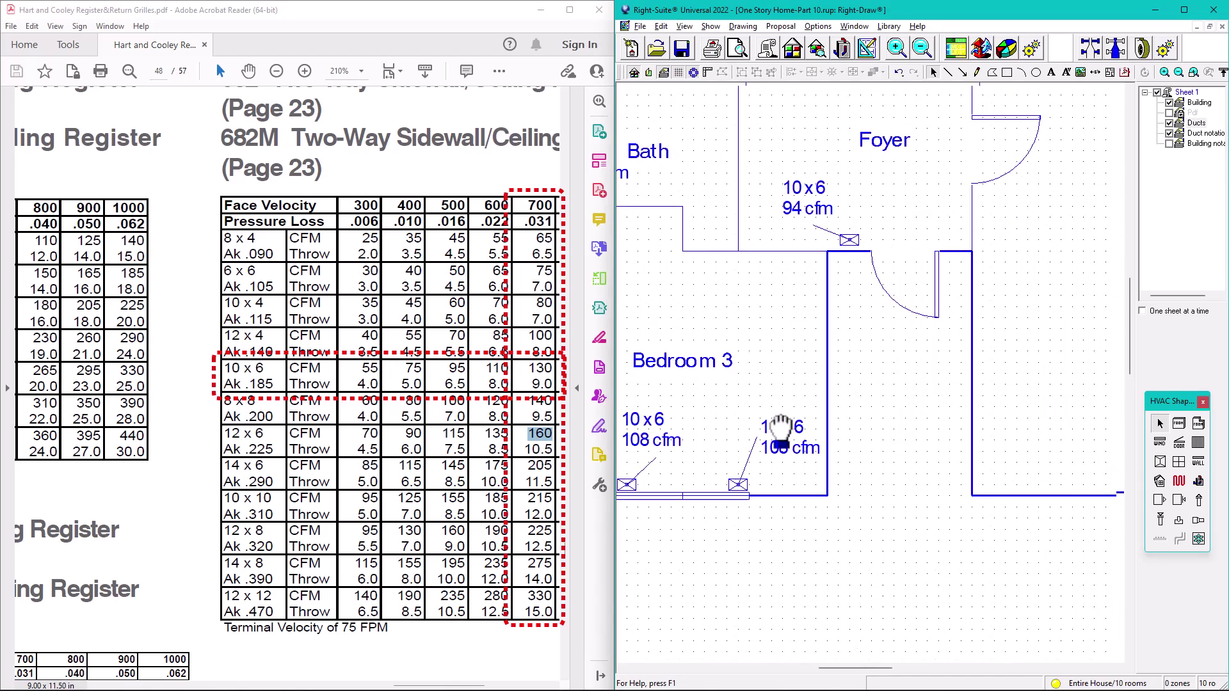
mouse_move(858, 255)
mouse_down()
mouse_move(887, 317)
mouse_move(824, 366)
mouse_up()
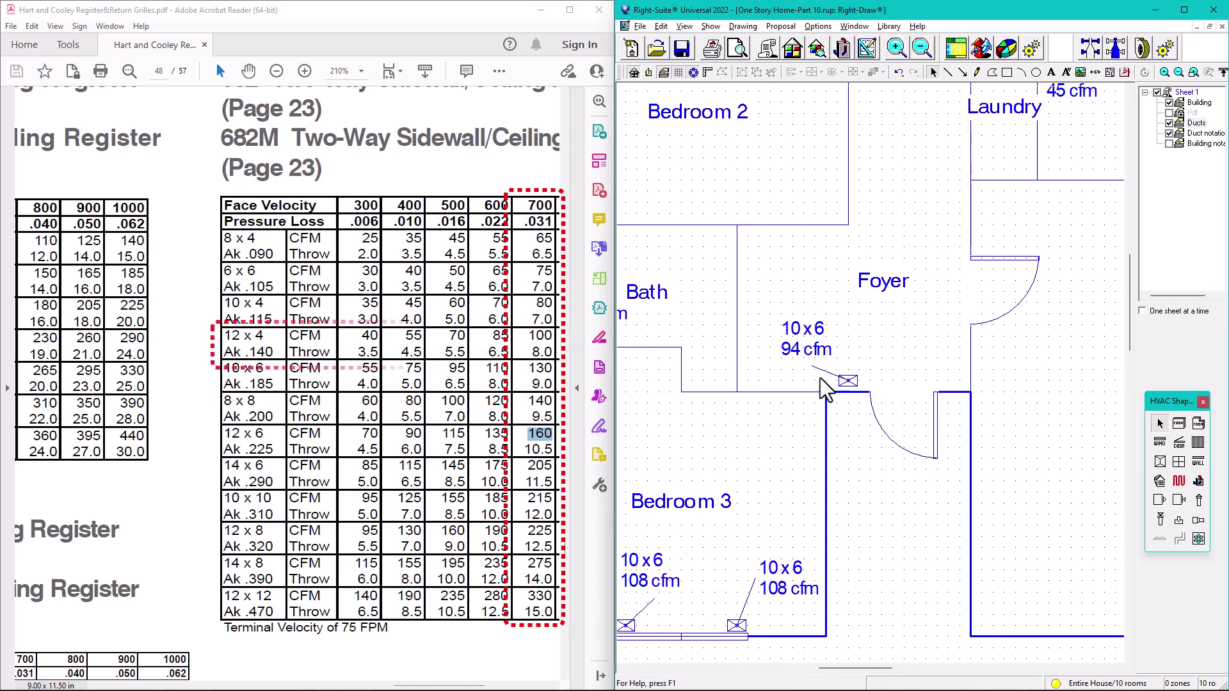
double_click(846, 383)
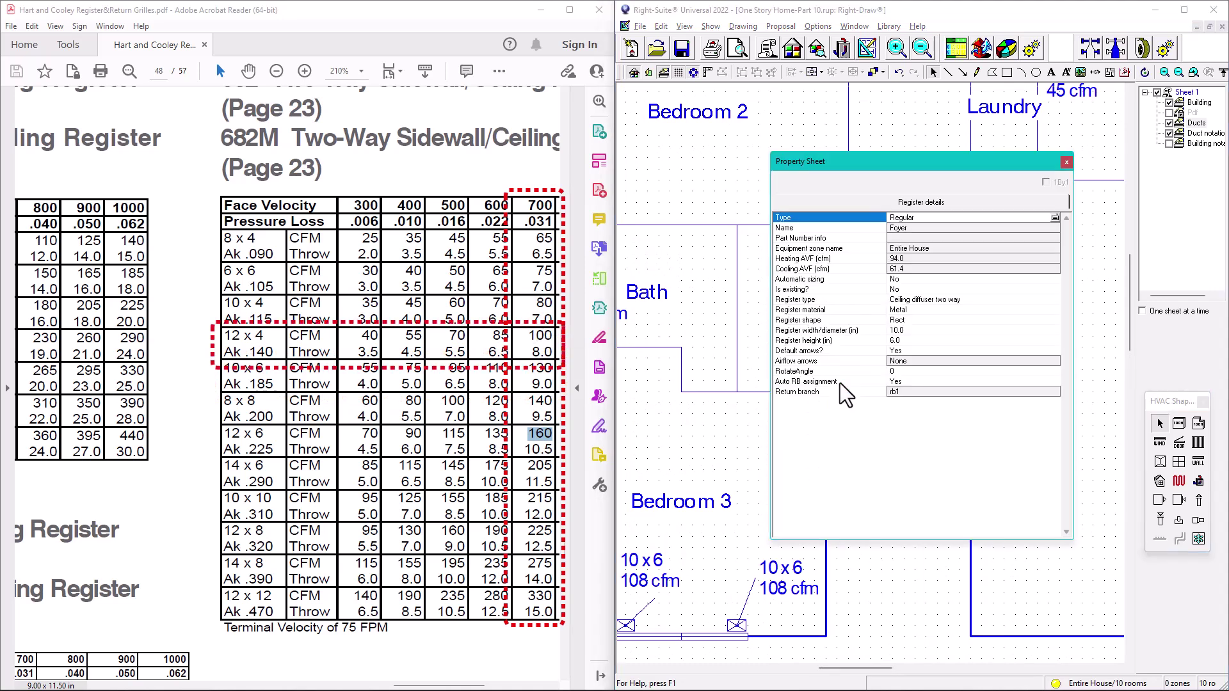
click(902, 331)
text(12)
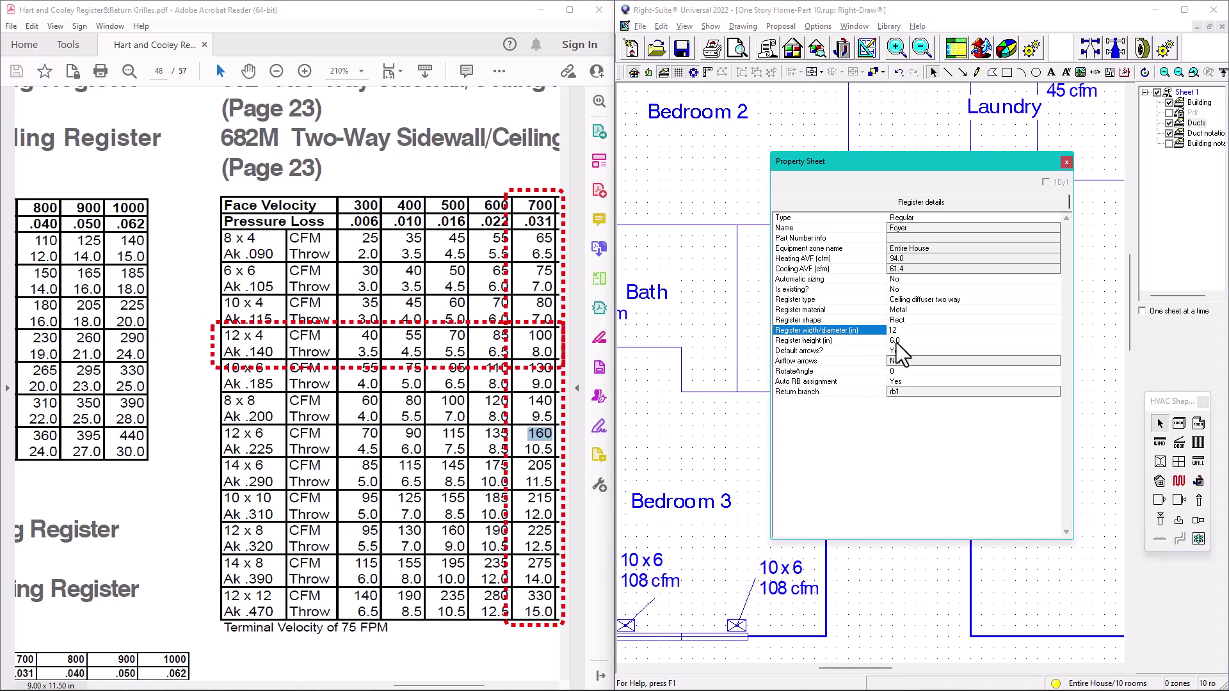
click(897, 341)
text(4)
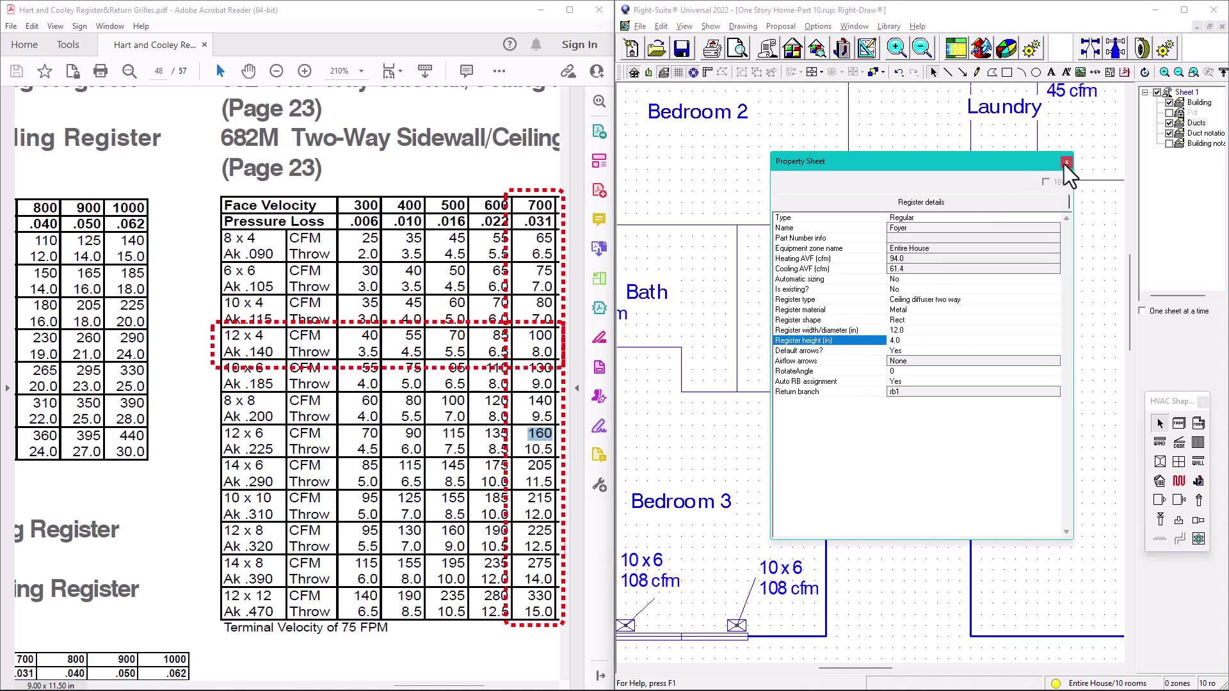
click(1065, 162)
Set the Laundry supply register to 8 in wide and 4 in high
scroll(813, 363, up, 4)
scroll(813, 362, right, 4)
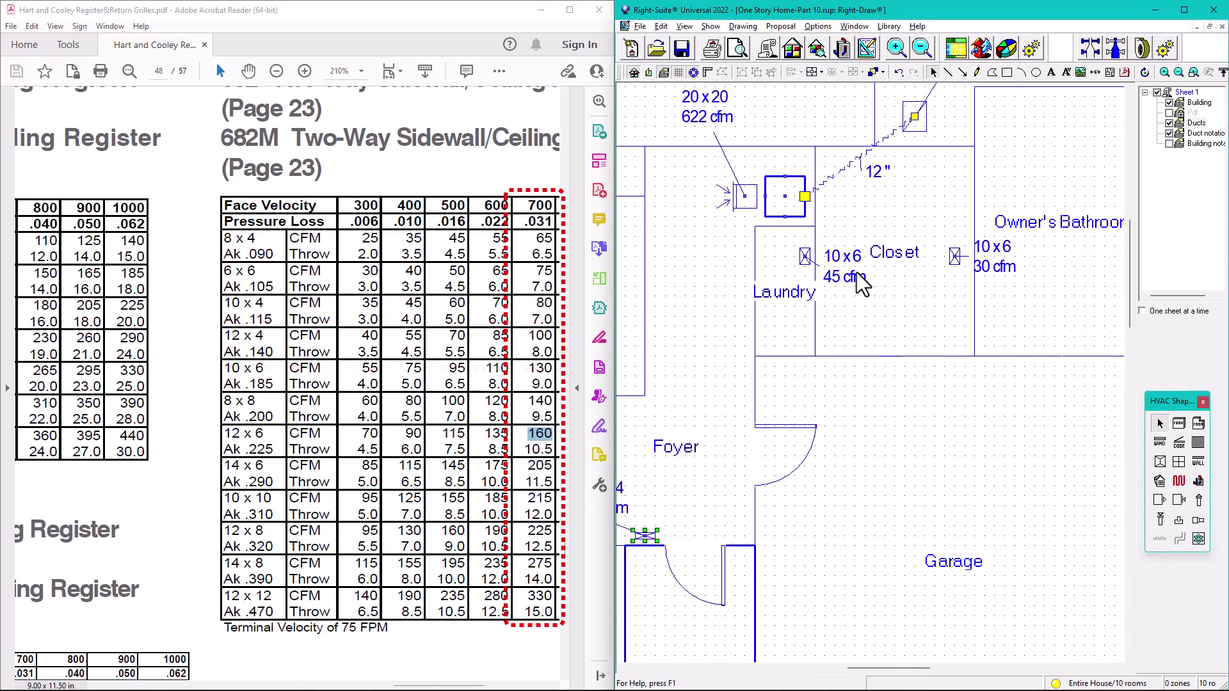
scroll(861, 285, up, 3)
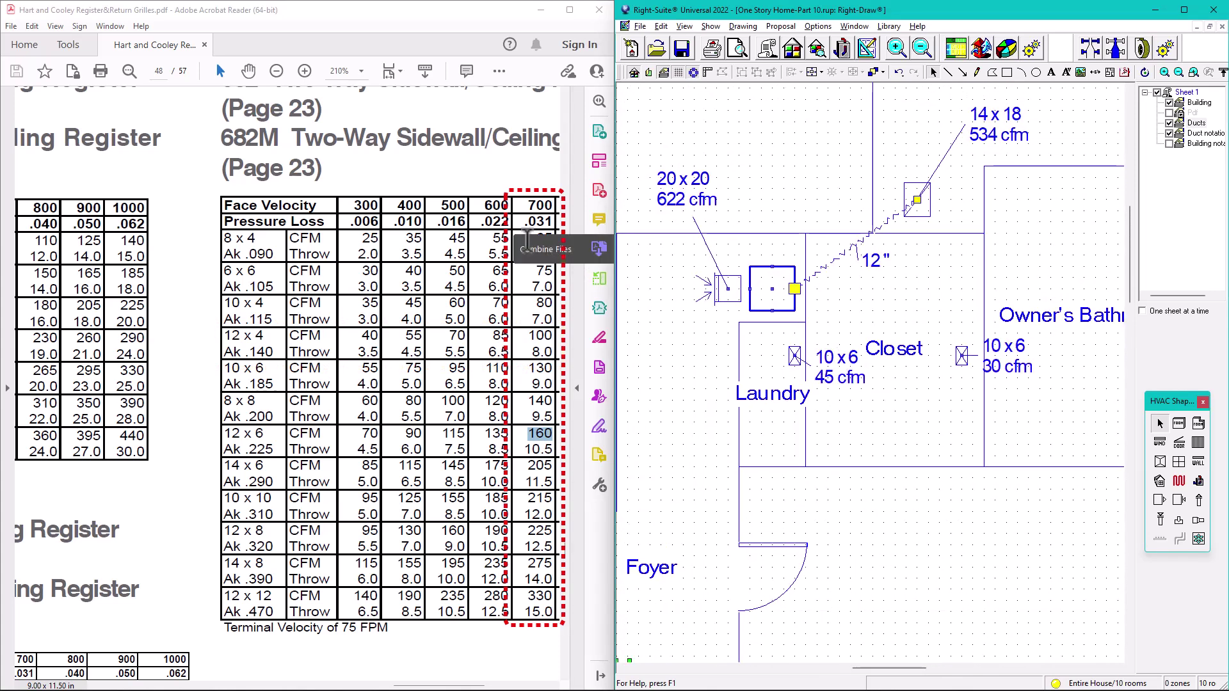
double_click(790, 362)
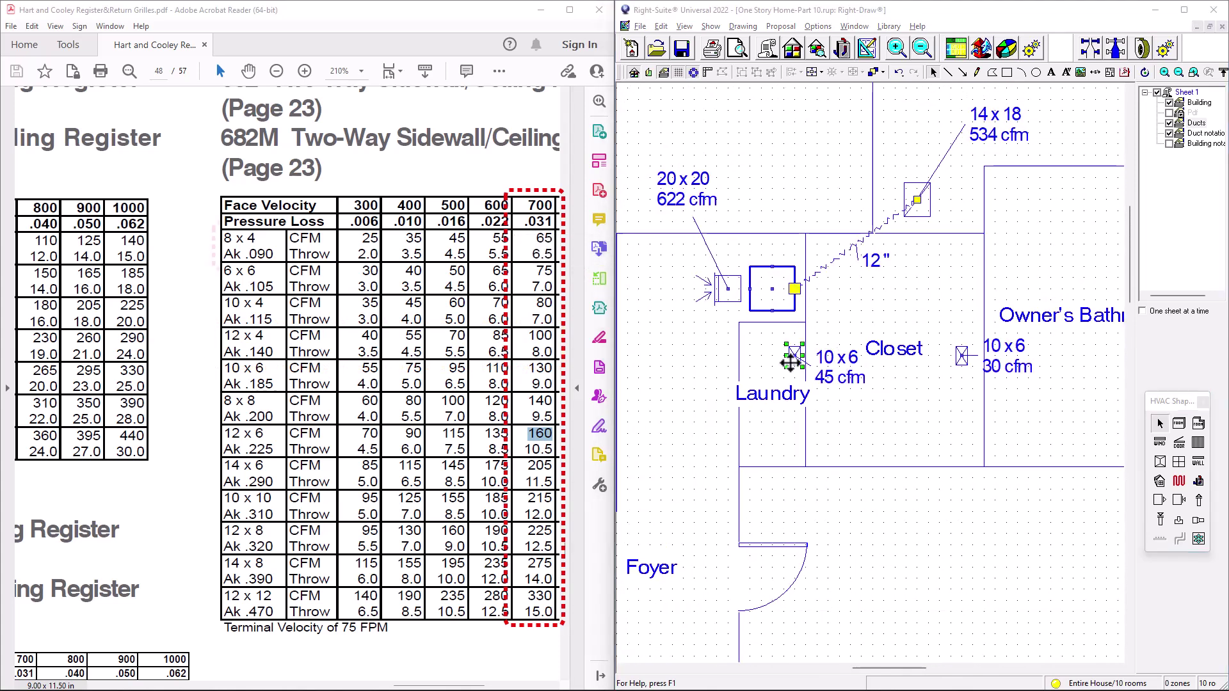
click(898, 330)
text(8)
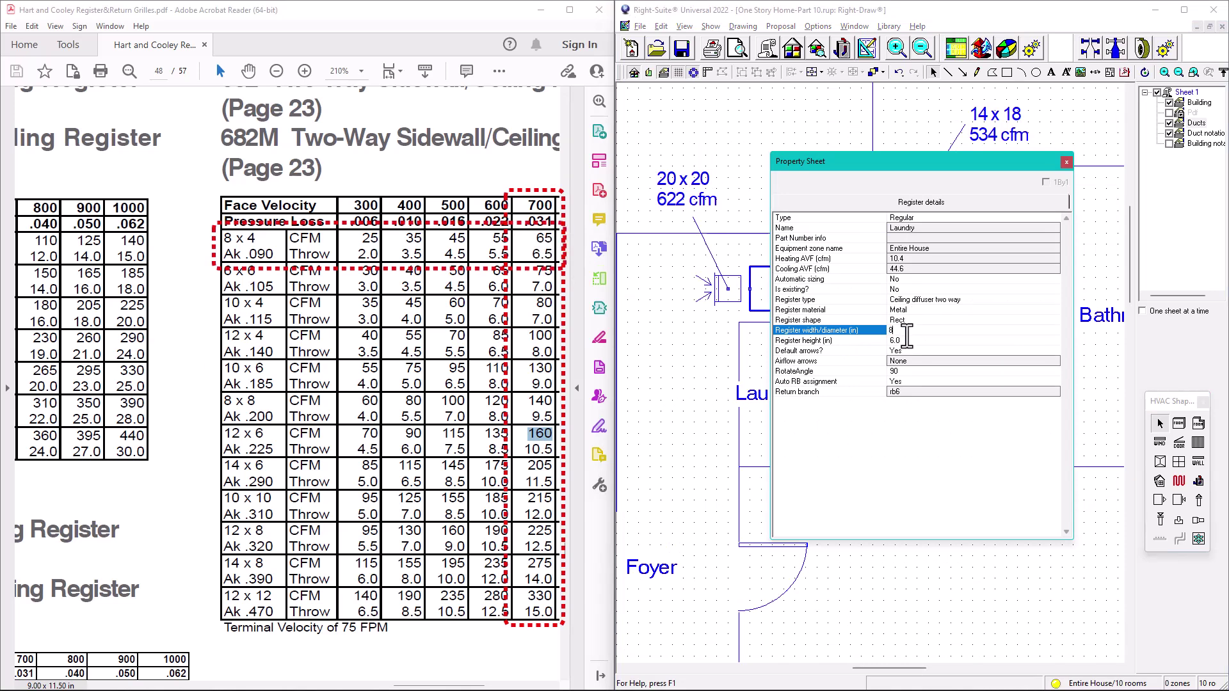
click(899, 340)
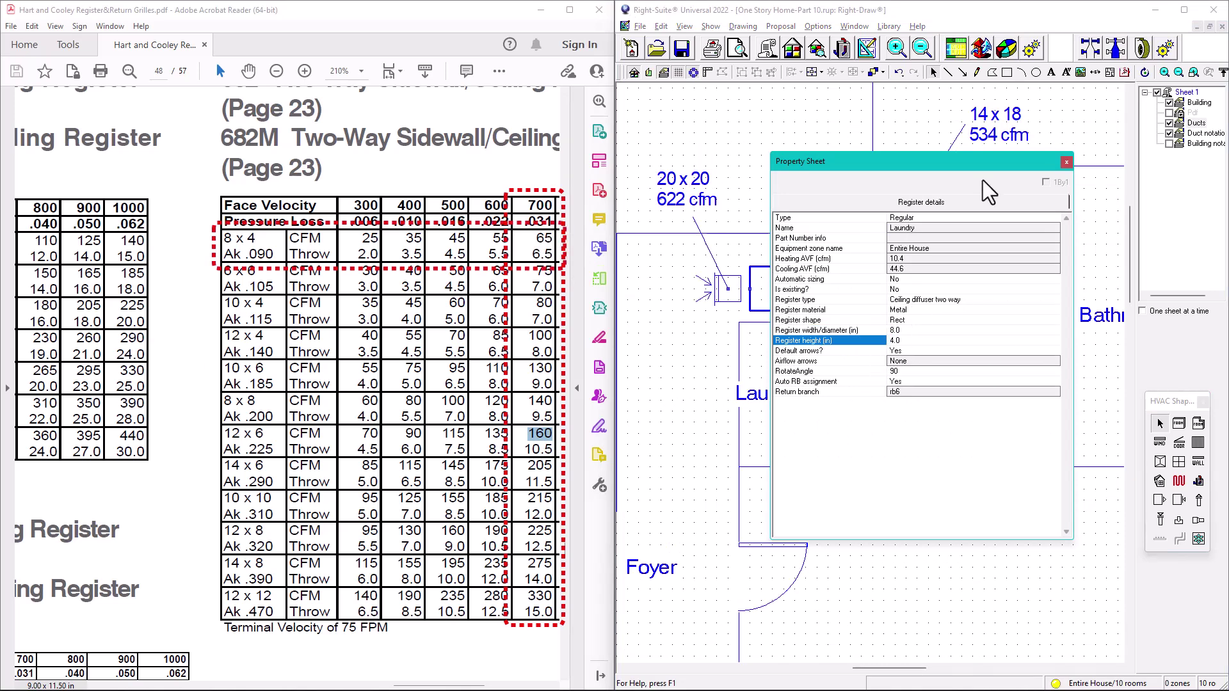
click(1065, 162)
Set the Closet supply register to 8 in wide and 4 in high
mouse_move(979, 312)
mouse_down()
mouse_move(933, 318)
mouse_move(906, 346)
mouse_up()
double_click(826, 387)
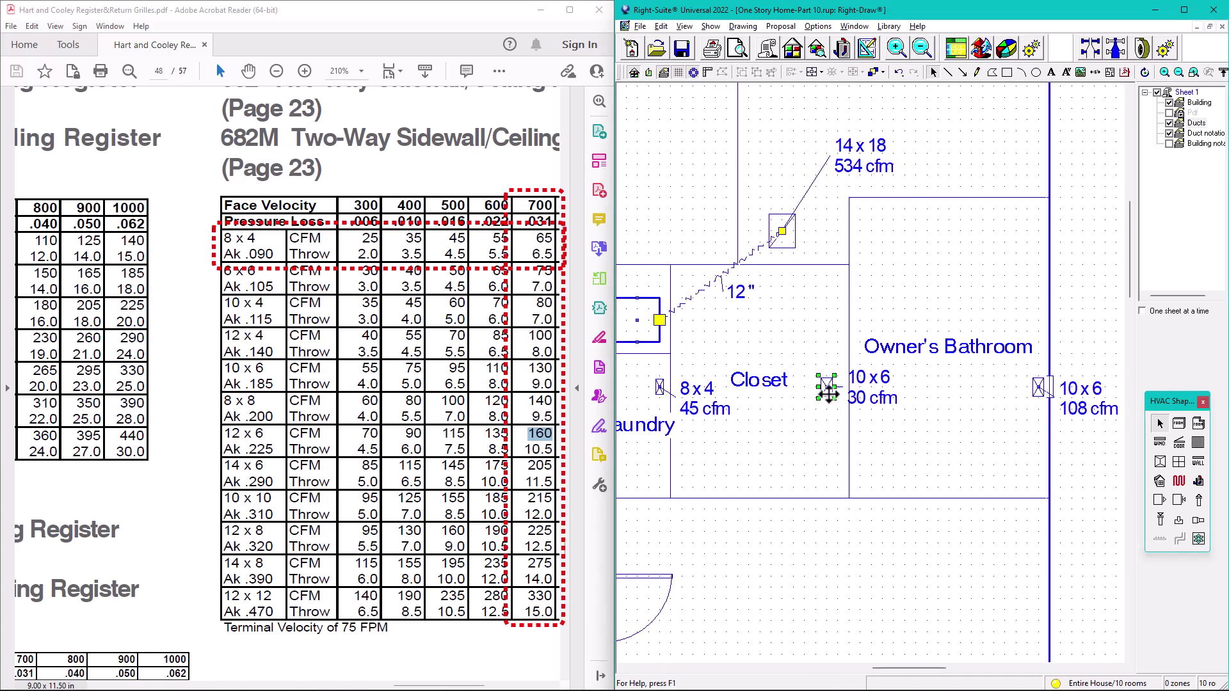
click(896, 330)
text(8)
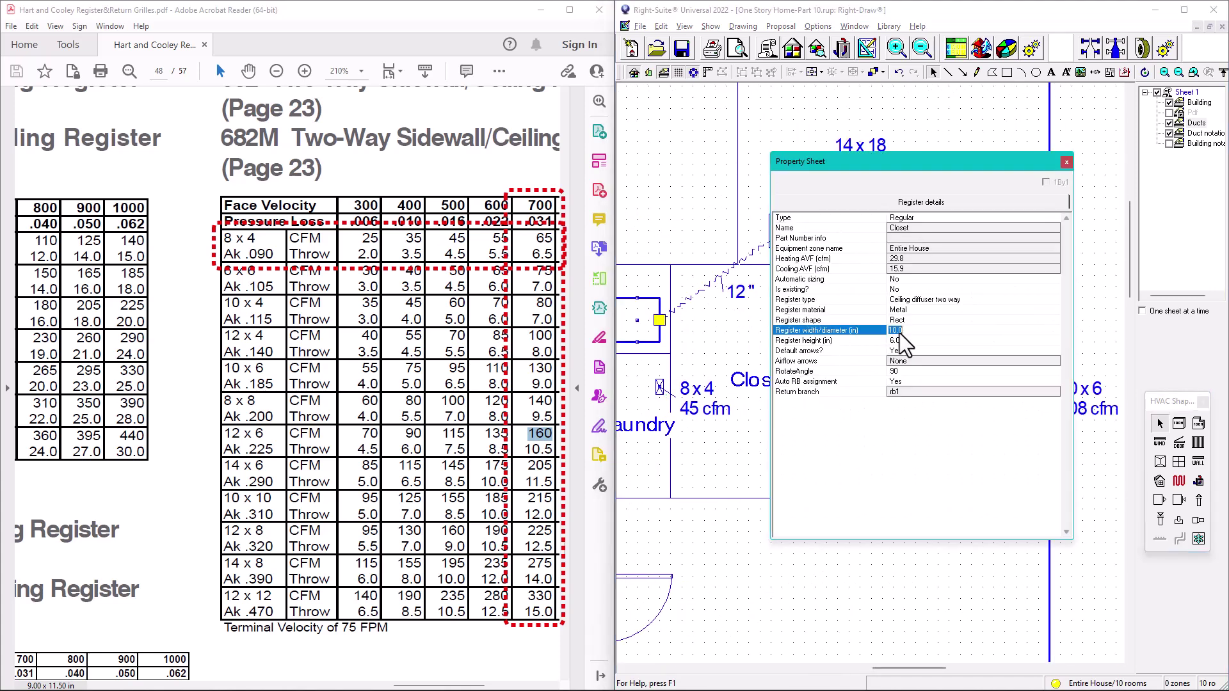
click(895, 340)
text(4)
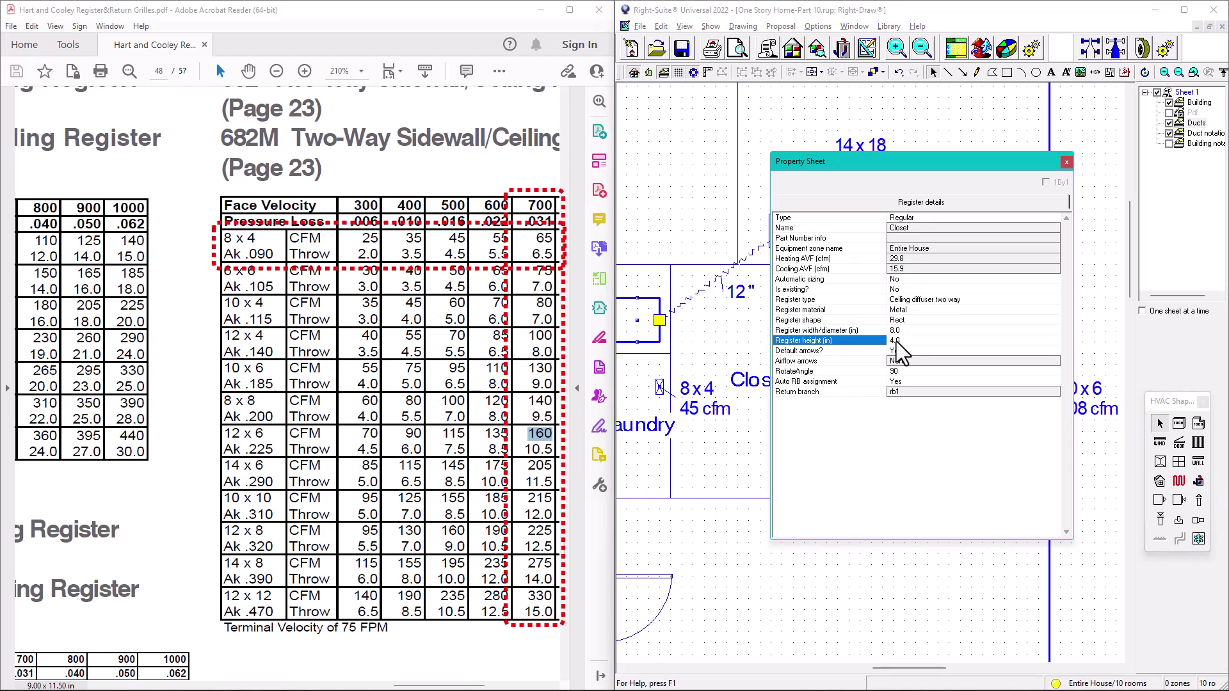
click(1065, 161)
Check the Owner's Bathroom register against the 10 x 6 row at 700 face velocity and review the register sizes across the whole plan
scroll(919, 341, up, 3)
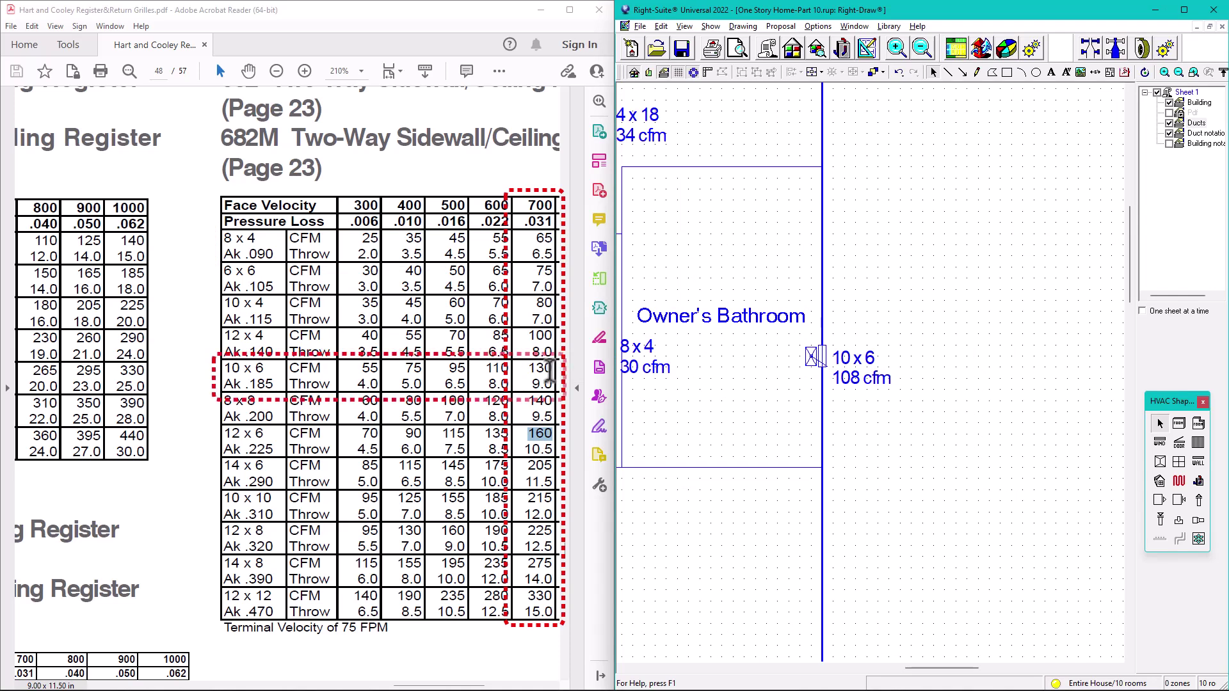
scroll(819, 325, down, 3)
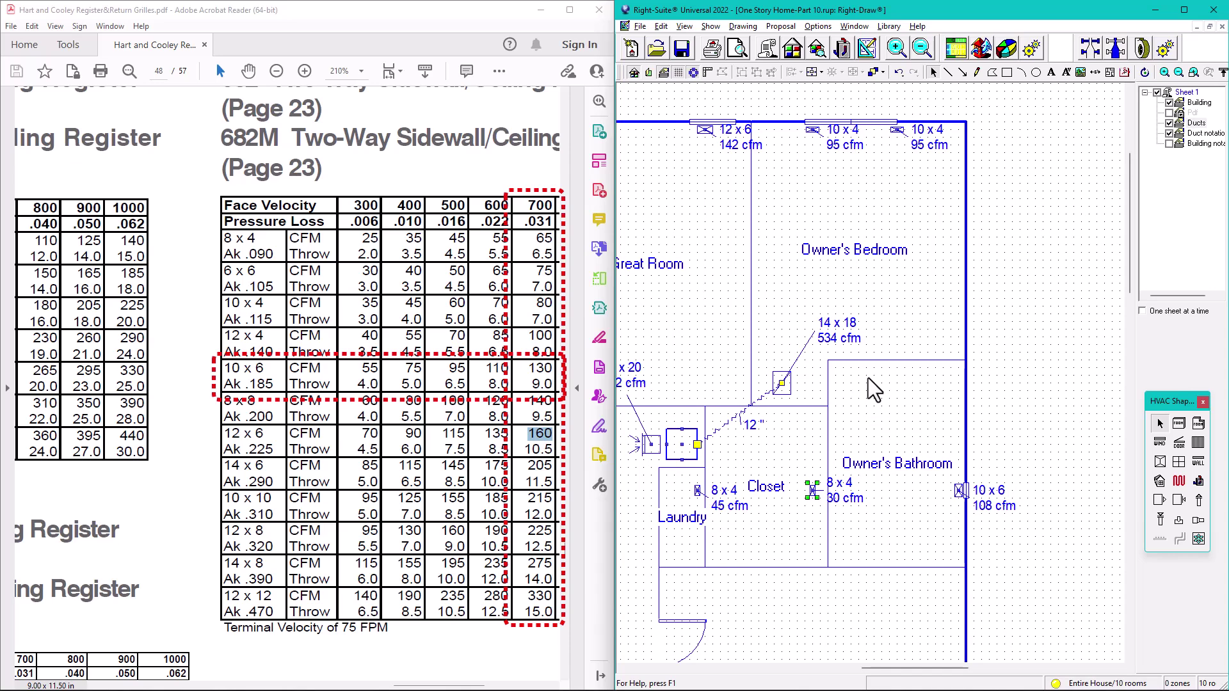
scroll(914, 362, down, 2)
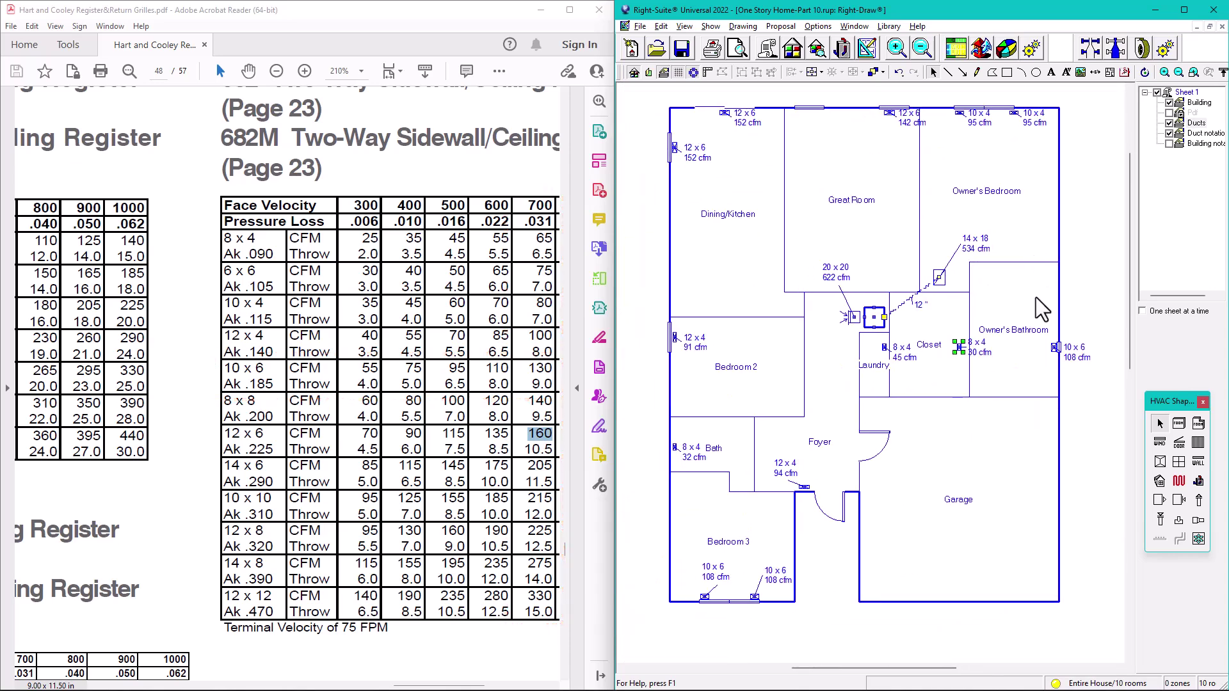
Minimize the Hart and Cooley register catalog and maximize the floor plan drawing window
scroll(1040, 268, up, 1)
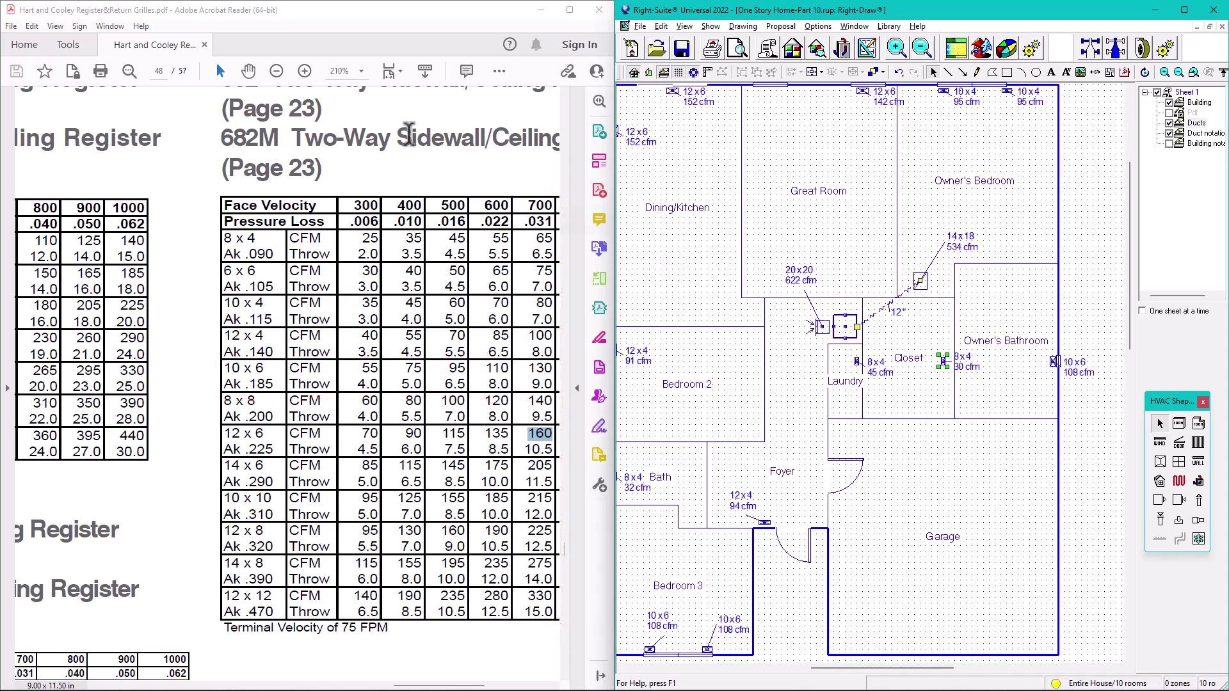
click(539, 10)
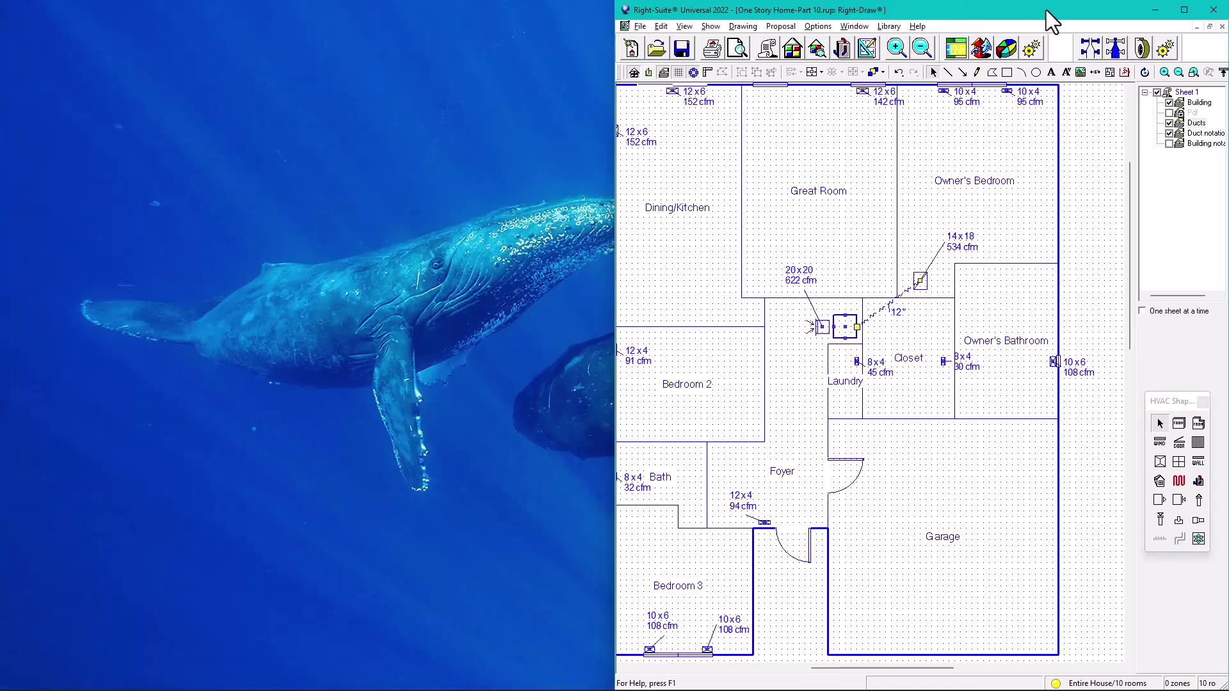
click(1182, 10)
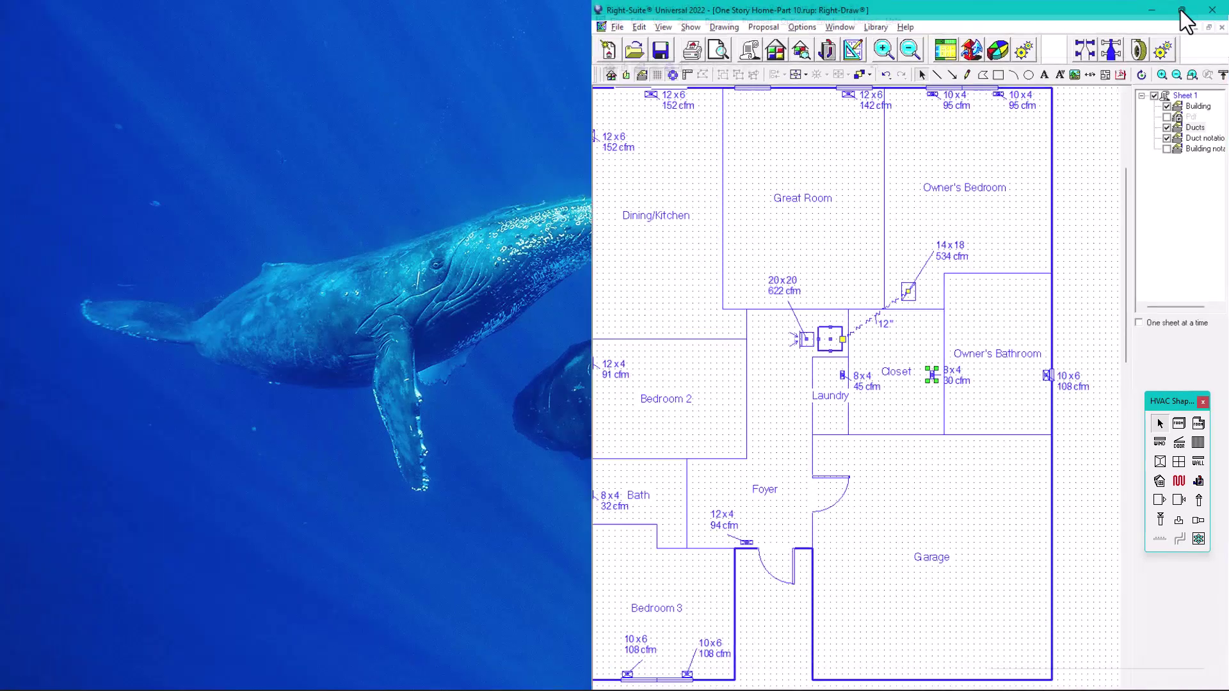